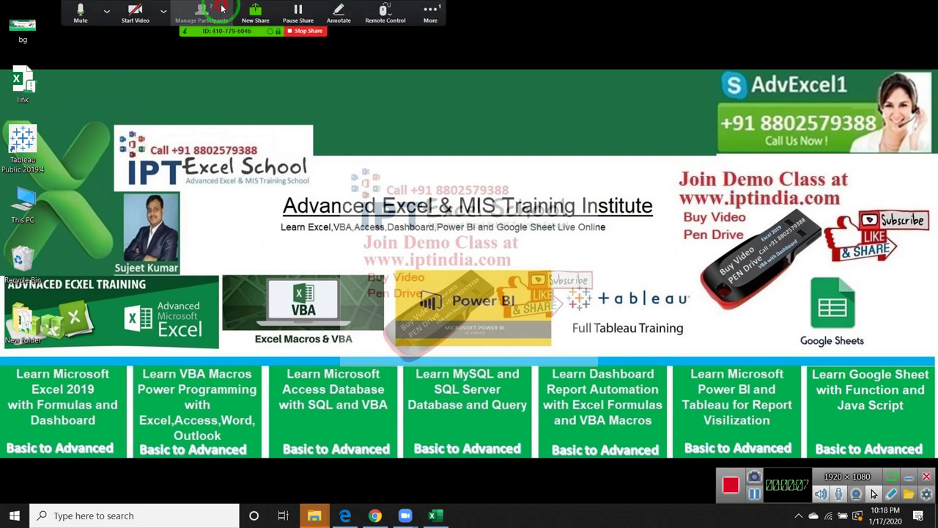
Step: Check the Zoom participants list, then restore the blank Book1 workbook in Excel
click(222, 8)
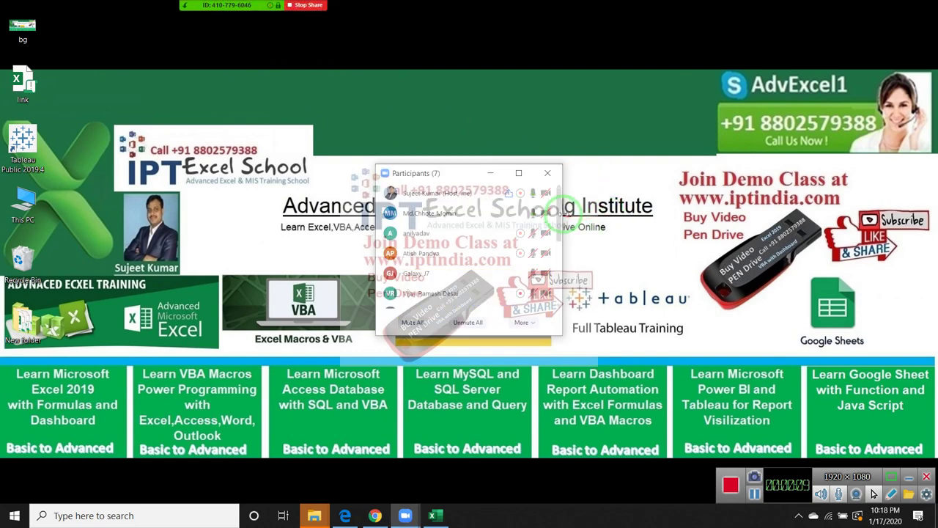
click(548, 173)
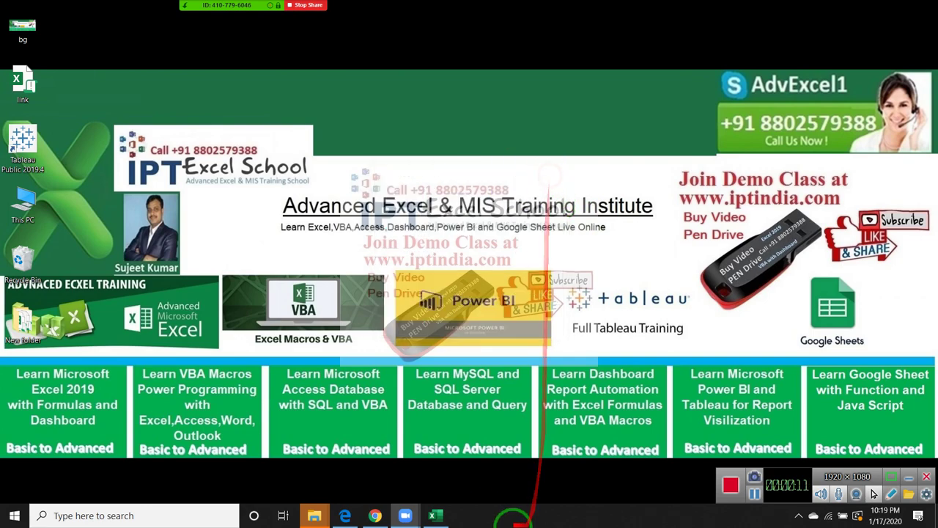
click(435, 516)
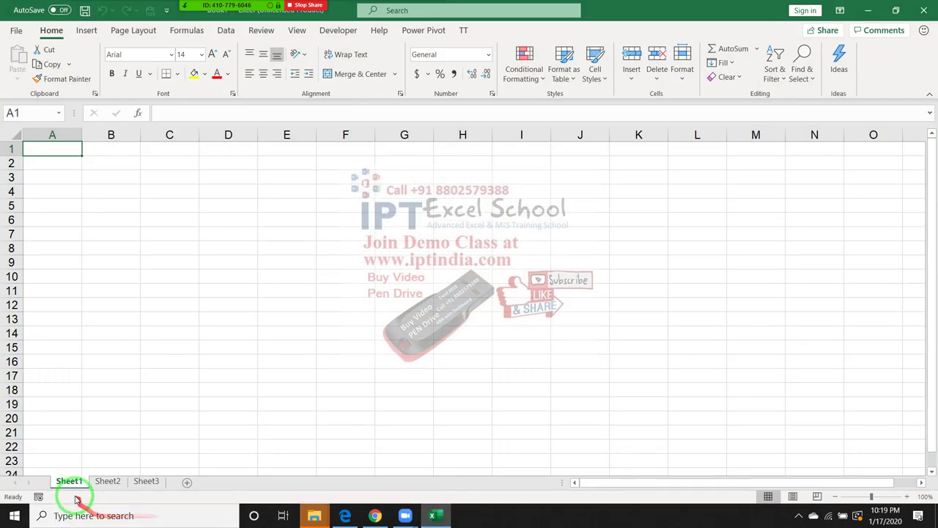
Step: Enter the Name heading in A1 and fill names from Puja down to A13
text(Name)
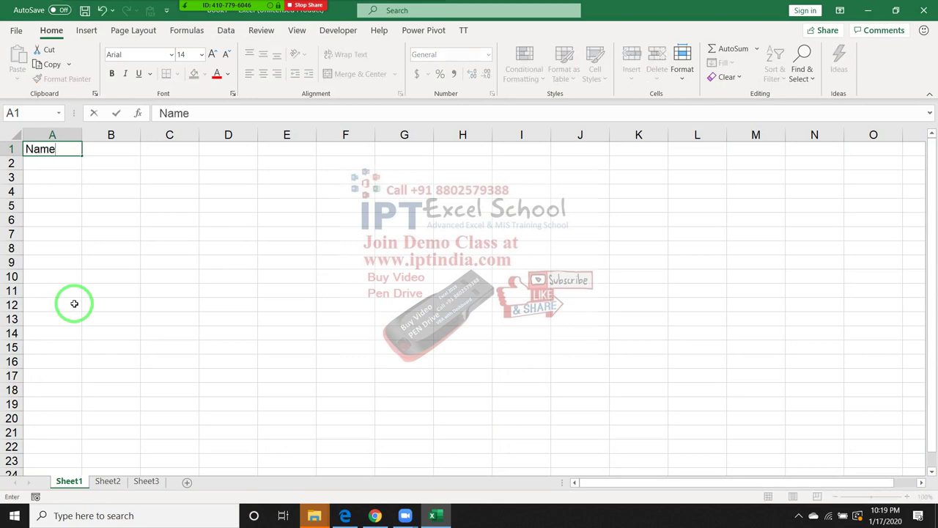
key(Return)
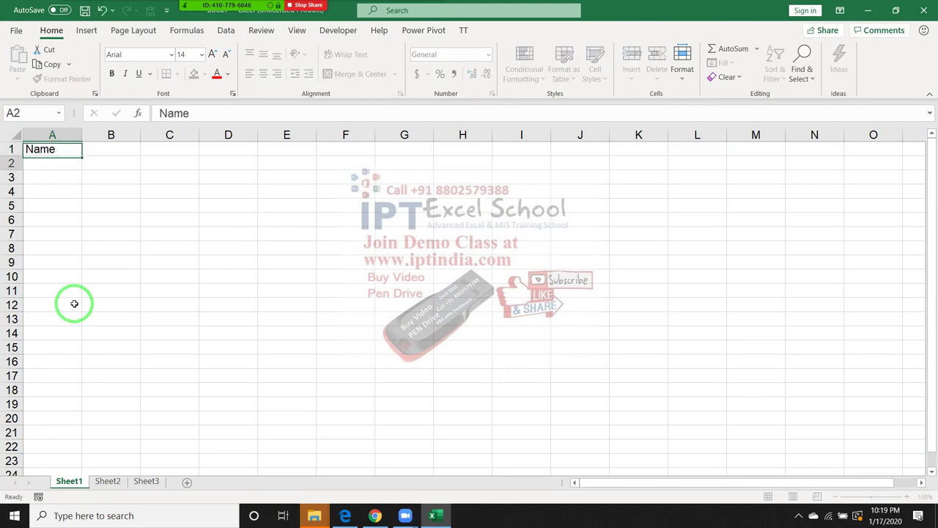
text(Puja)
key(Return)
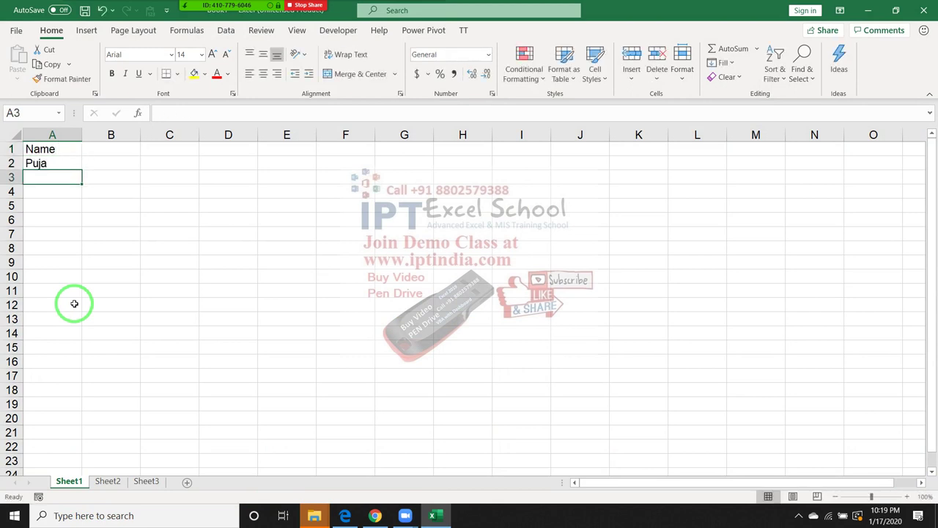
click(69, 163)
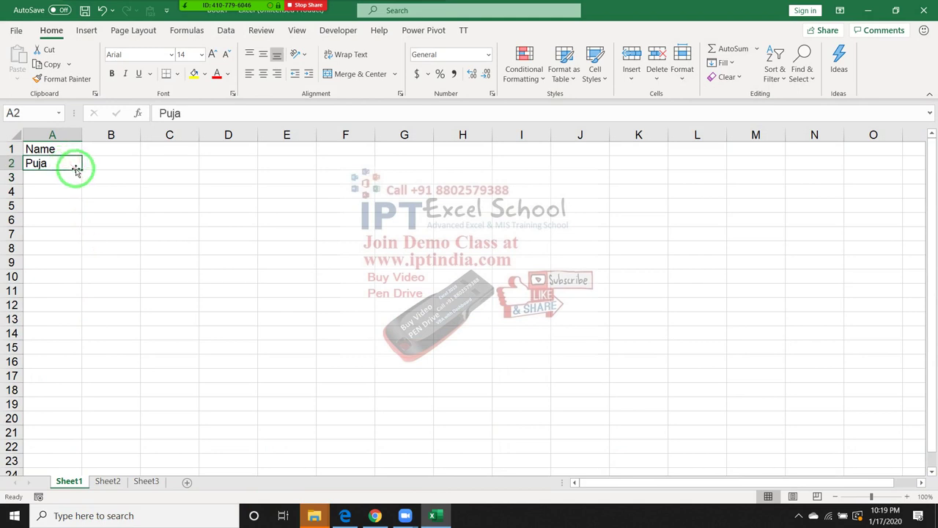
drag(82, 170, 99, 327)
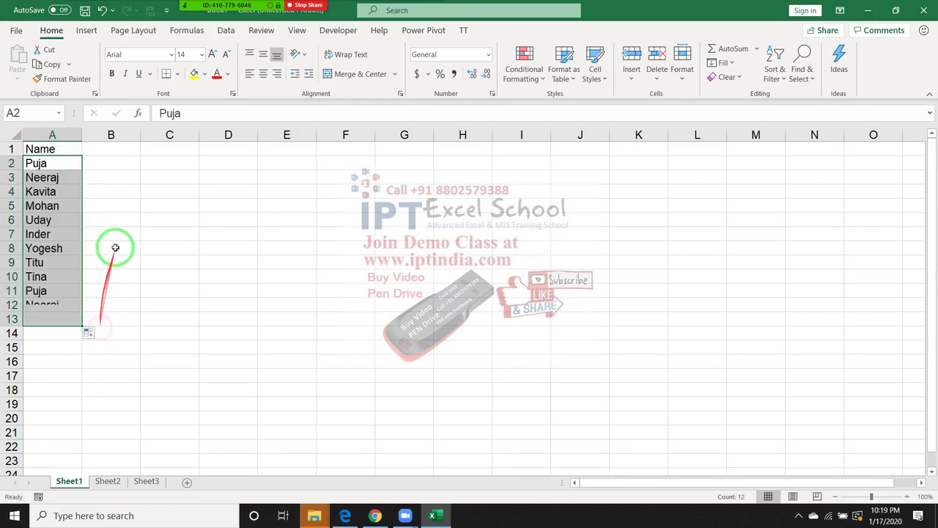
Step: Add month headings JAN through APR across B1:E1
click(116, 152)
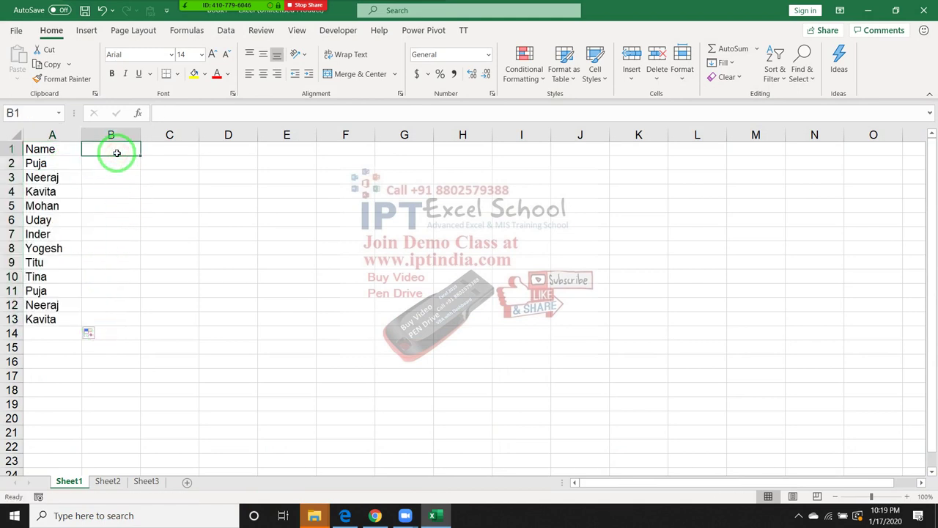
text(JAN)
key(Return)
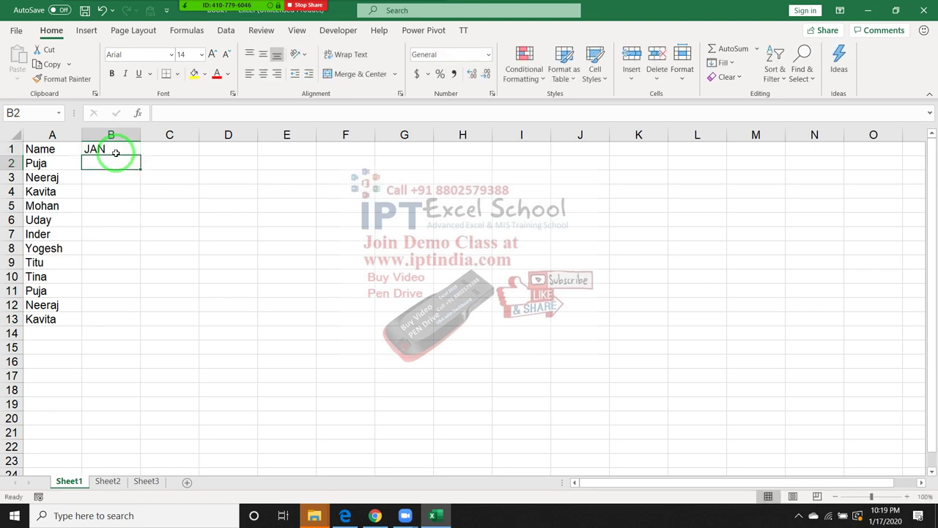
click(116, 152)
drag(148, 150, 310, 168)
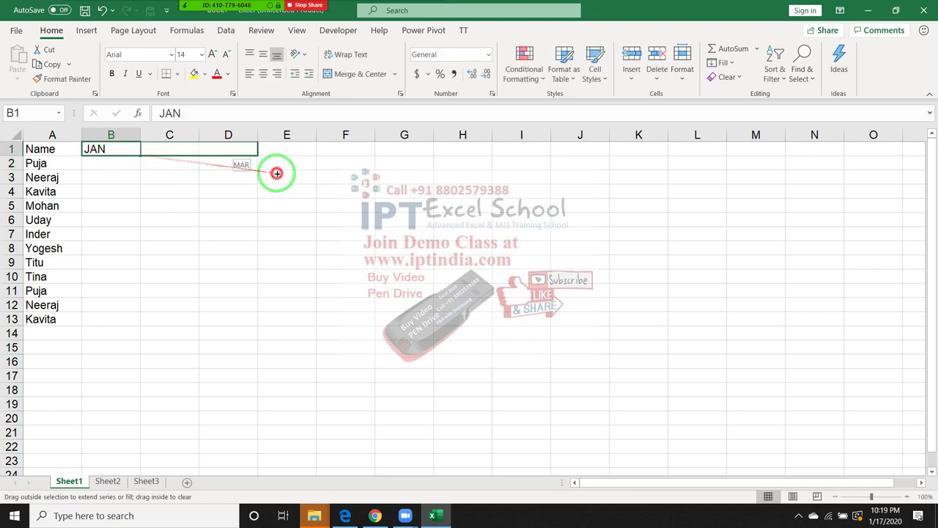
click(138, 162)
Step: Fill B2:E13 with the =RANDBETWEEN(10,90) random-number formula
text(=ra)
key(Down)
key(Down)
key(Down)
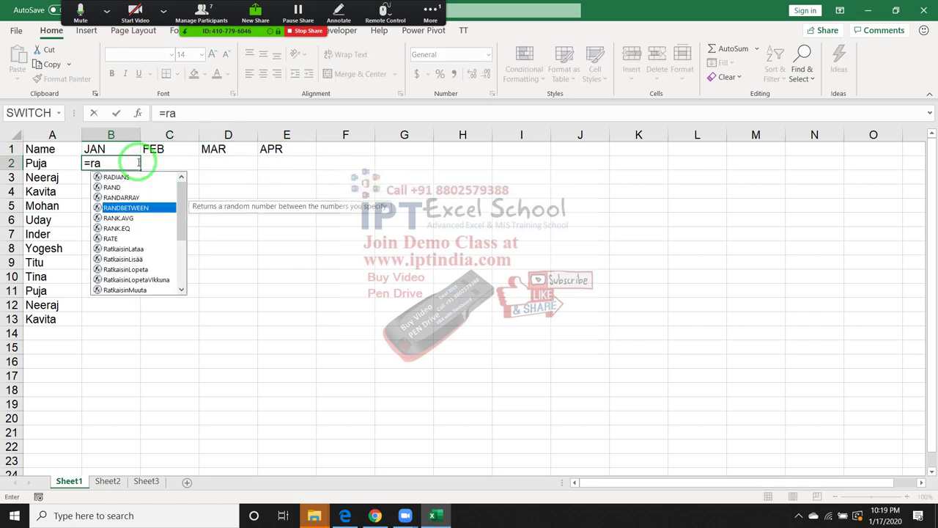
key(Tab)
text(.9)
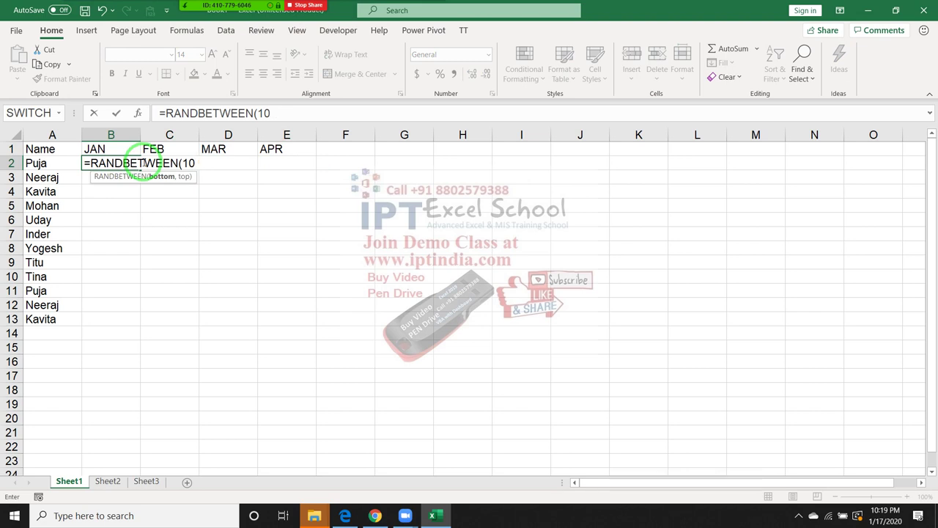
text(,90)
key(Return)
key(Up)
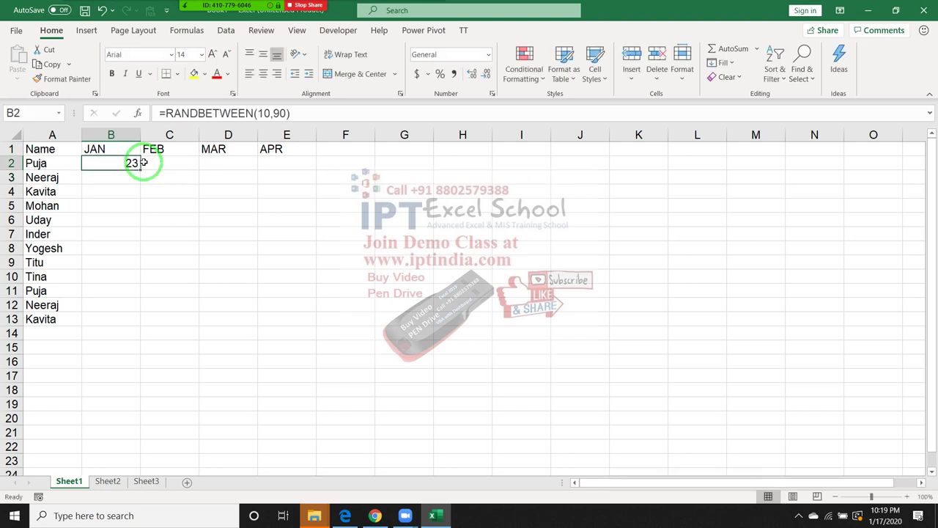
key(shift+Right)
key(shift+Right)
key(shift+Right)
key(ctrl+r)
key(shift+Down)
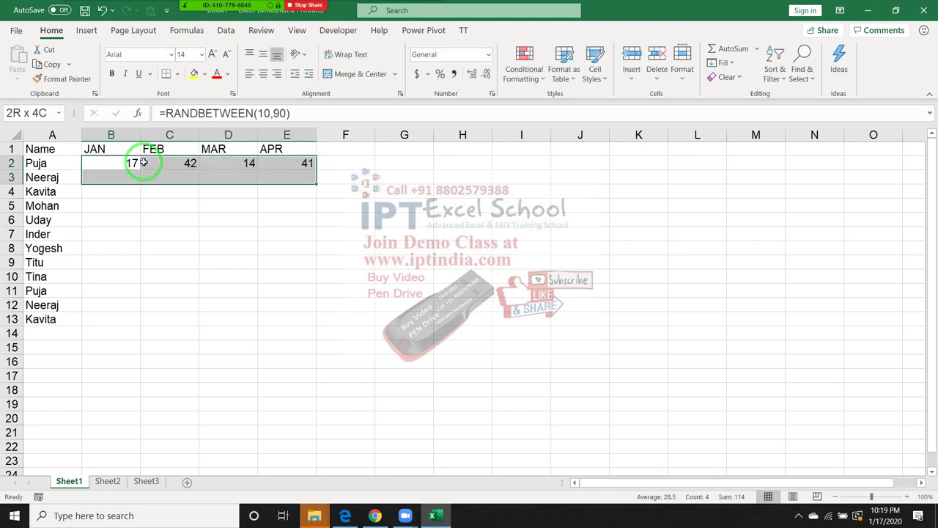
key(shift+Down)
key(shift+Down)
key(shift+Down)
key(shift+Down)
key(shift+Down)
key(ctrl+d)
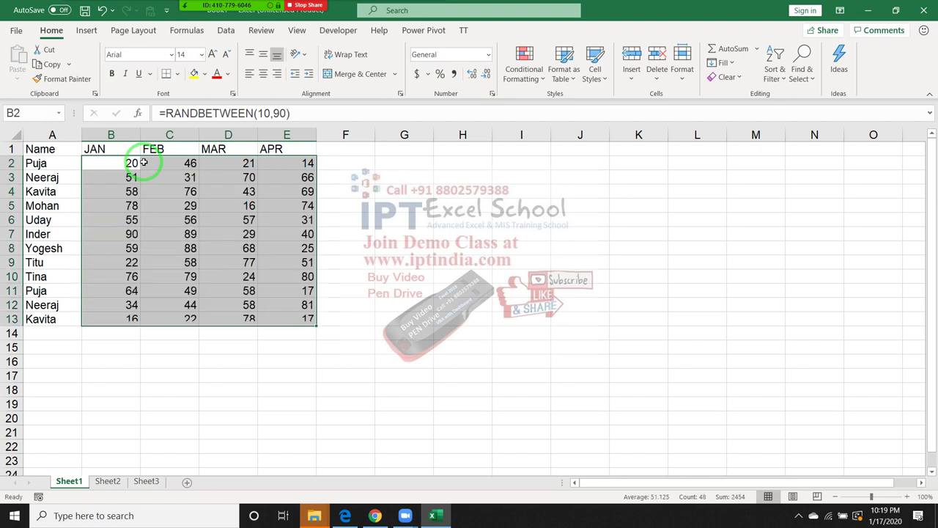
Step: Copy the whole A1:E13 table and add a new blank sheet
key(ctrl+c)
key(Escape)
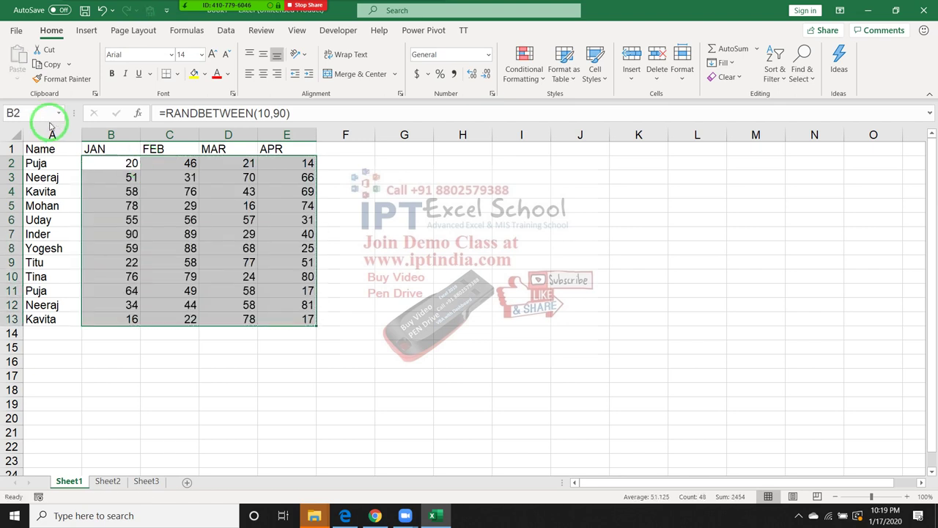
key(ctrl+Home)
key(ctrl+a)
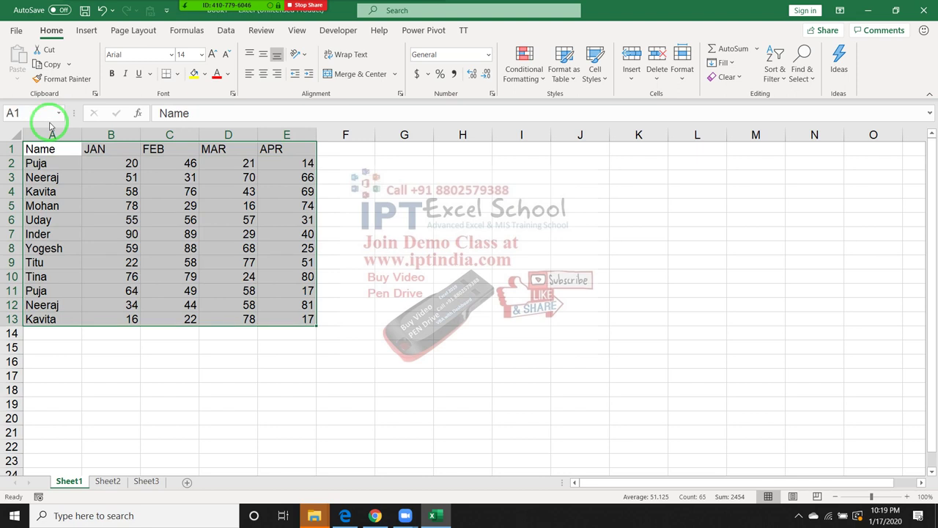
key(ctrl+c)
click(188, 485)
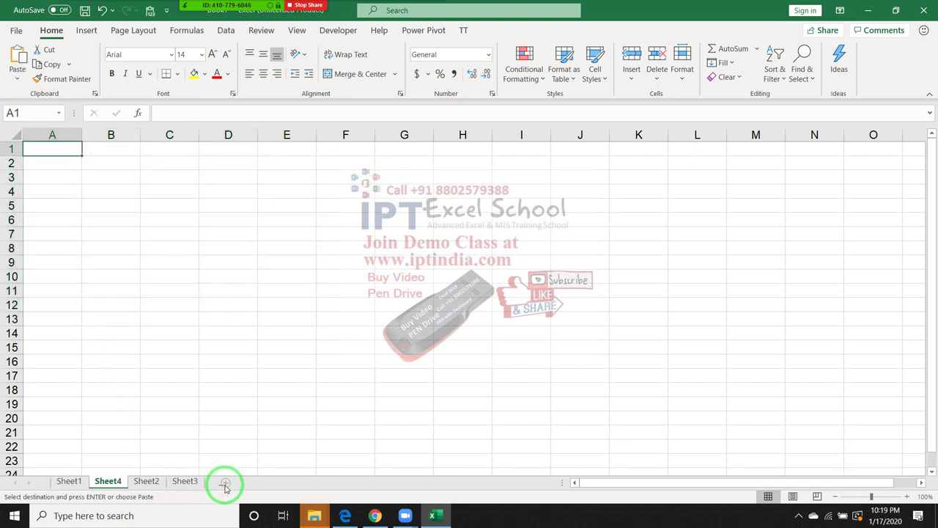
Step: Add two more sheets and paste the table into grouped Sheet4 through Sheet3
click(226, 486)
click(270, 484)
click(109, 482)
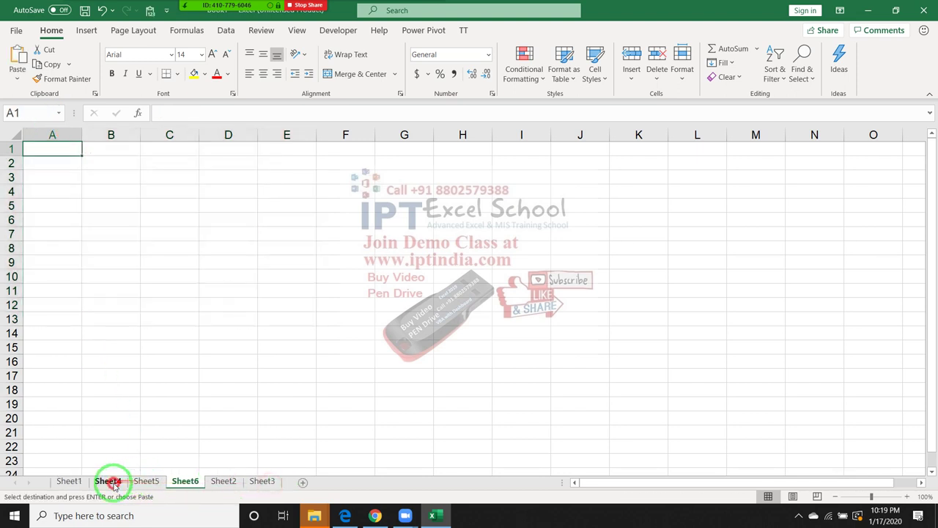
ctrl+click(258, 484)
shift+click(258, 486)
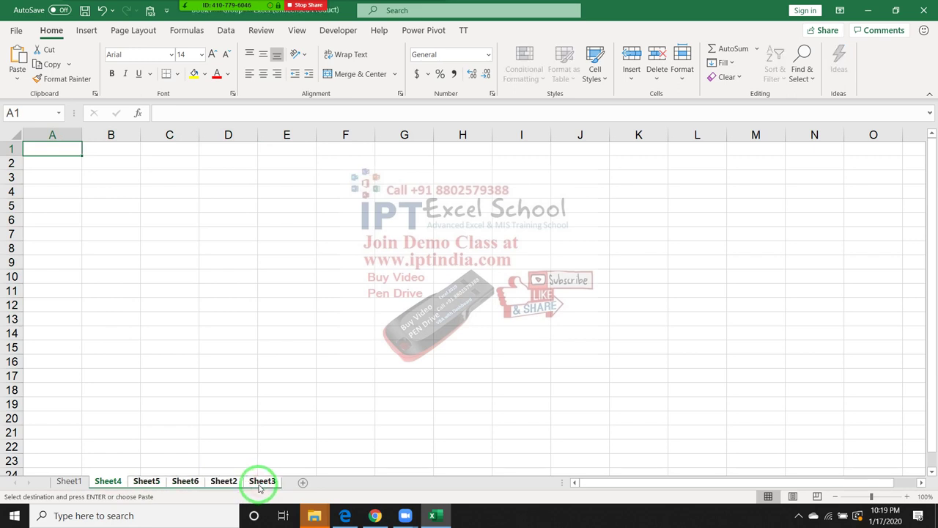
key(ctrl+v)
click(117, 445)
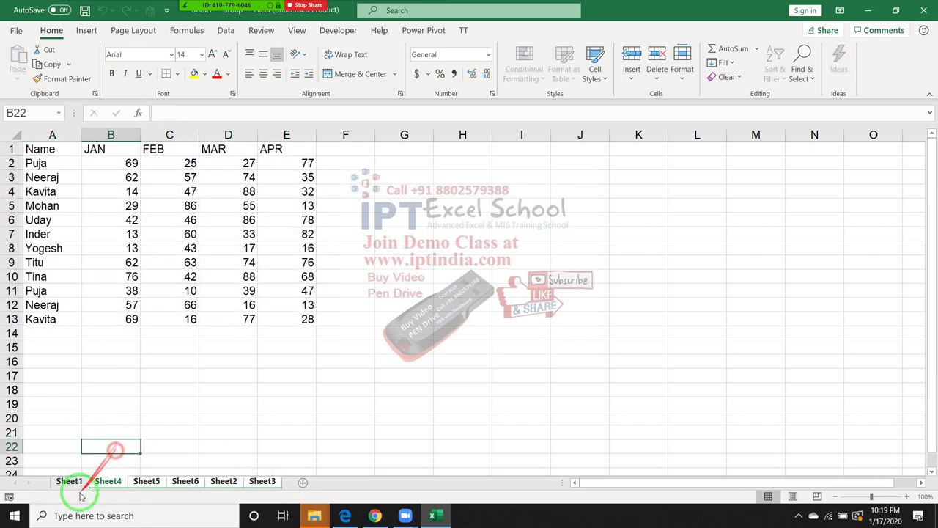
Step: Group Sheet1 with all other sheets and paste its table across them
click(69, 481)
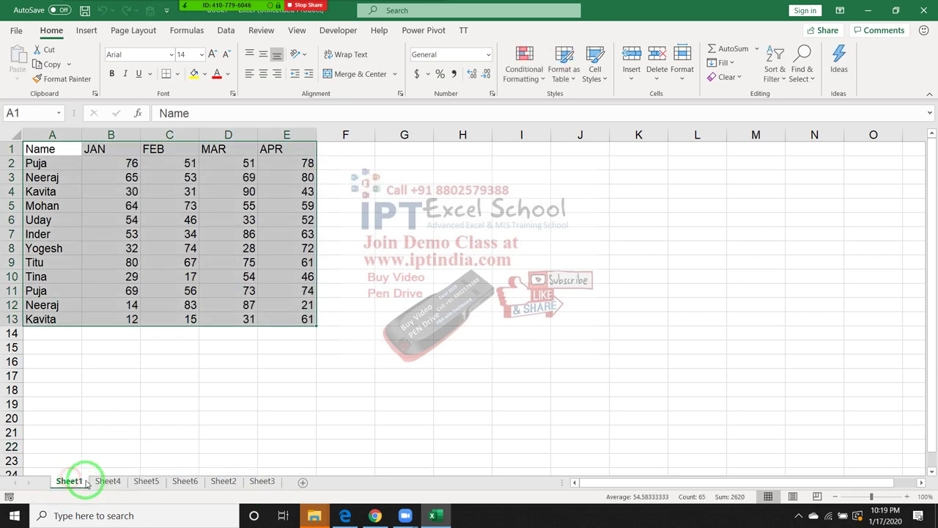
shift+click(252, 487)
key(ctrl+c)
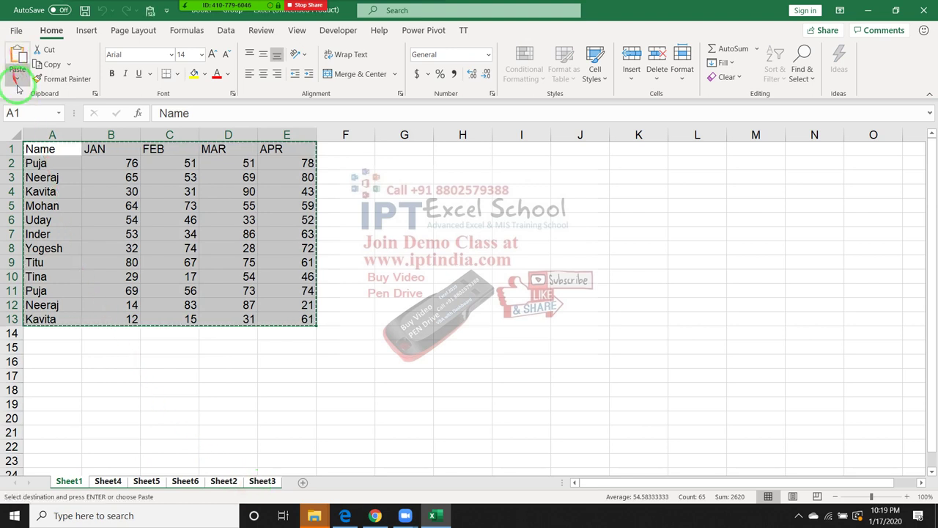
click(17, 79)
click(16, 172)
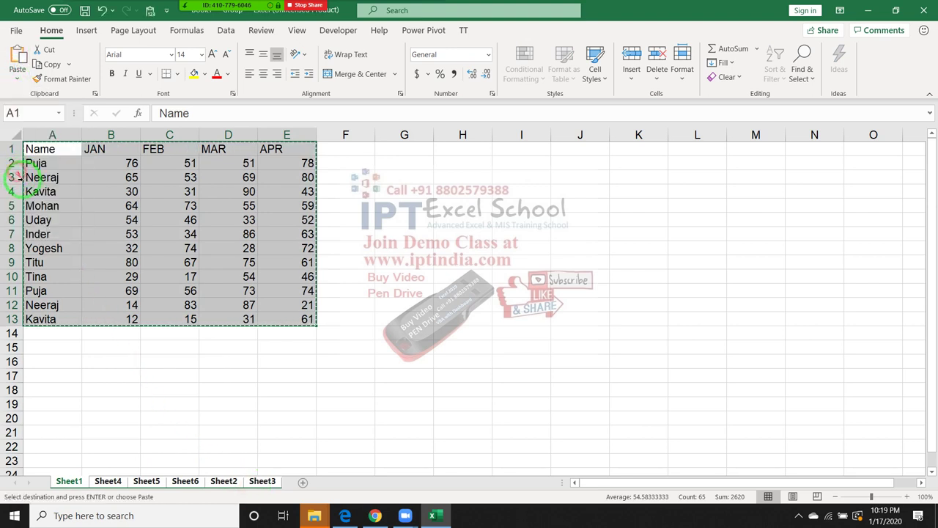
click(128, 250)
Step: Review each sheet's table after ungrouping and add an empty Sheet7
click(108, 482)
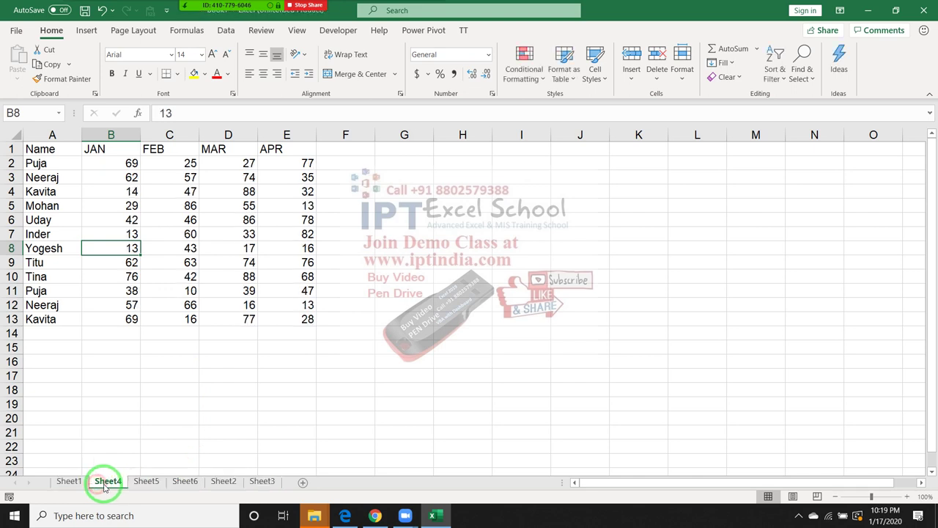
click(146, 482)
click(187, 482)
click(223, 482)
click(262, 481)
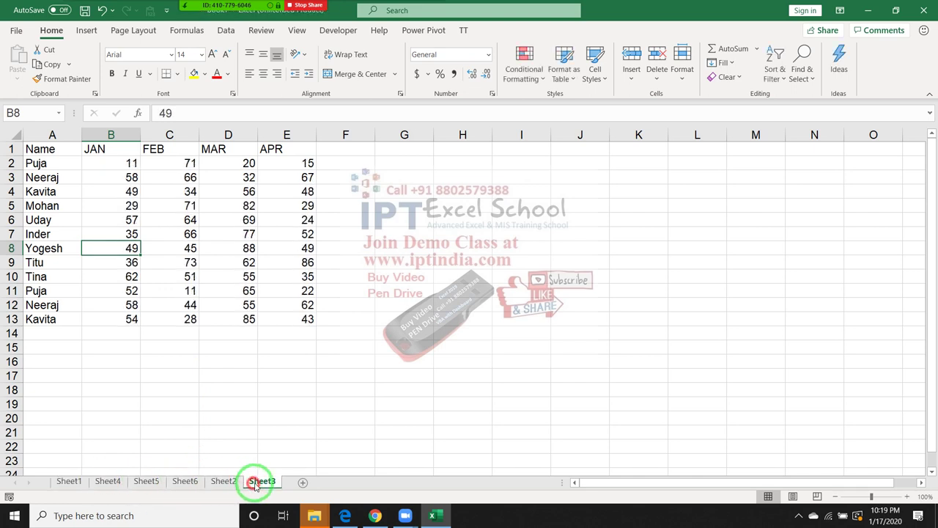
click(301, 482)
Step: Rename the empty Sheet7 tab to Data and bring the Zoom meeting forward
double_click(301, 481)
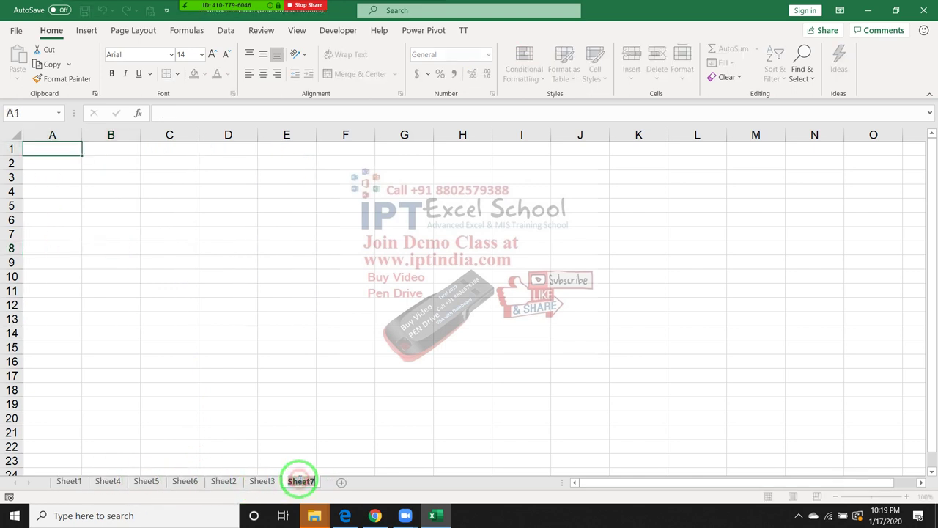
text(Dat)
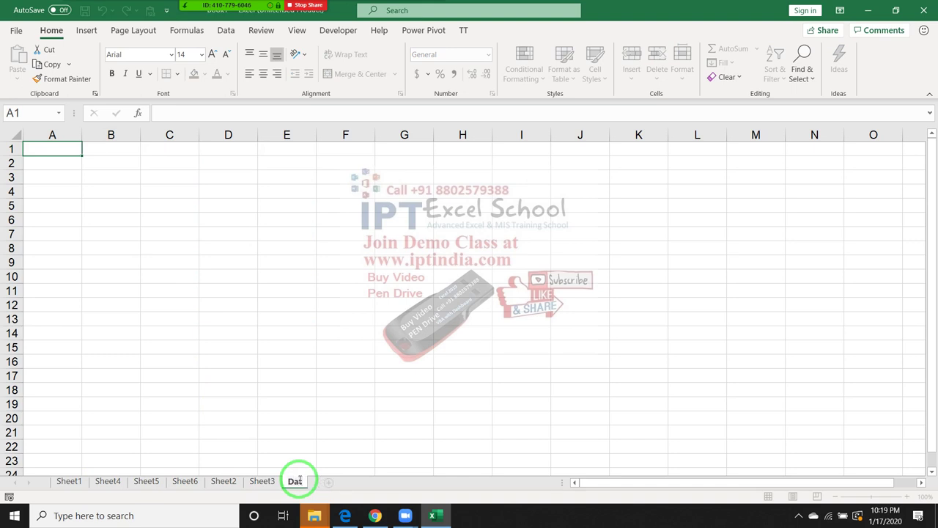
text(a)
click(293, 417)
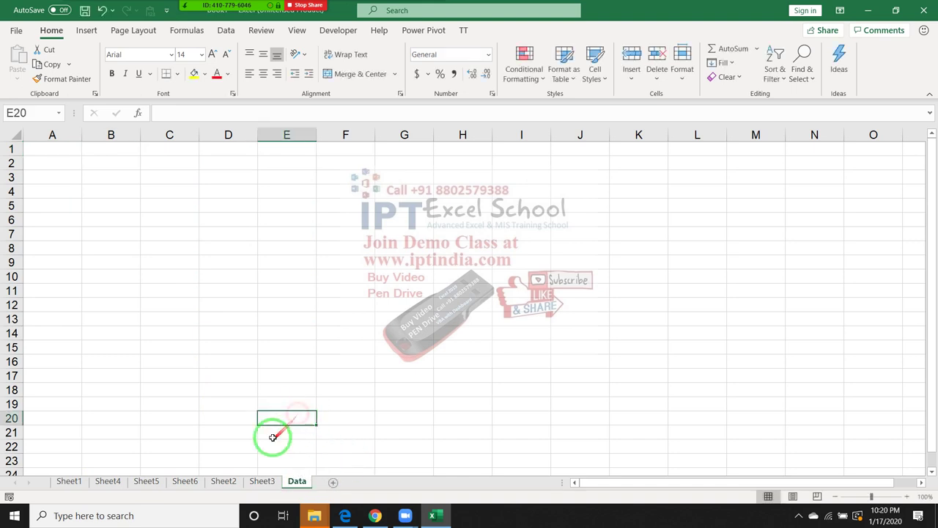
click(394, 522)
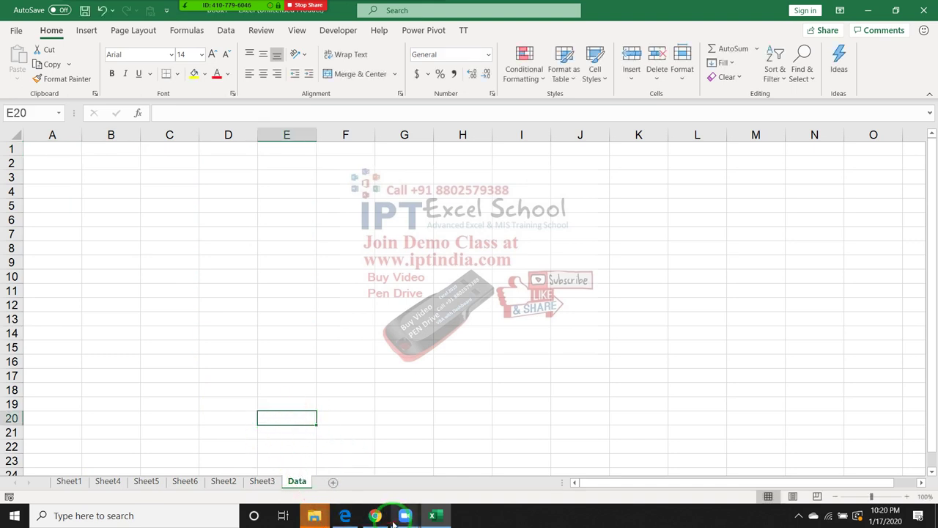
click(203, 10)
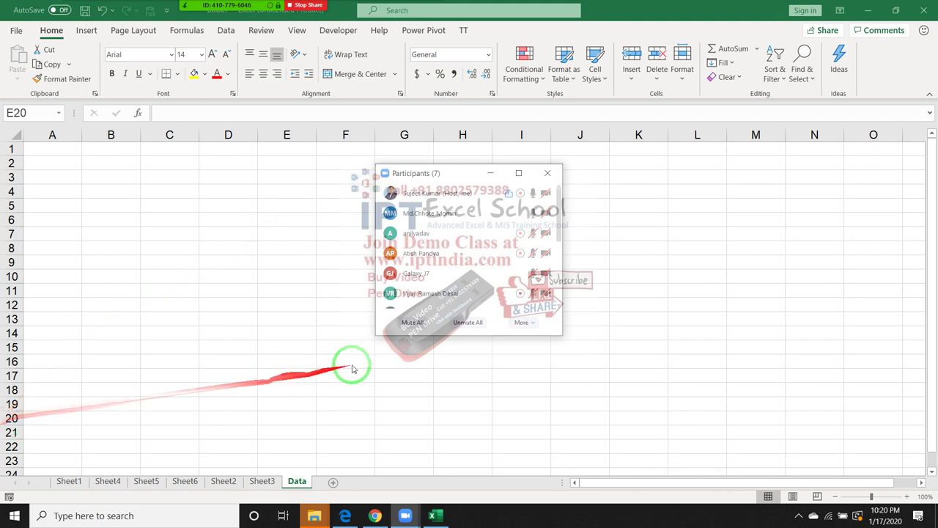
scroll(349, 366, down, 1)
scroll(427, 298, down, 1)
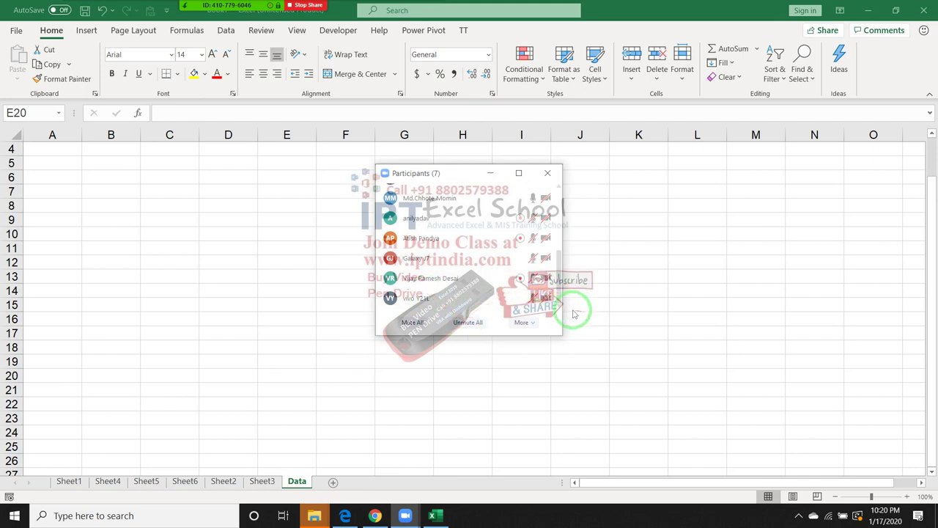
scroll(560, 306, up, 1)
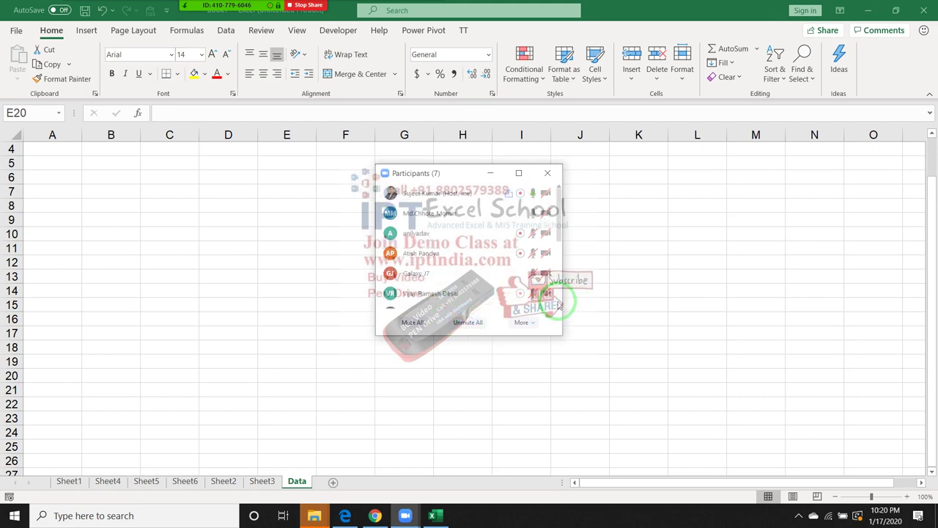
scroll(546, 302, down, 1)
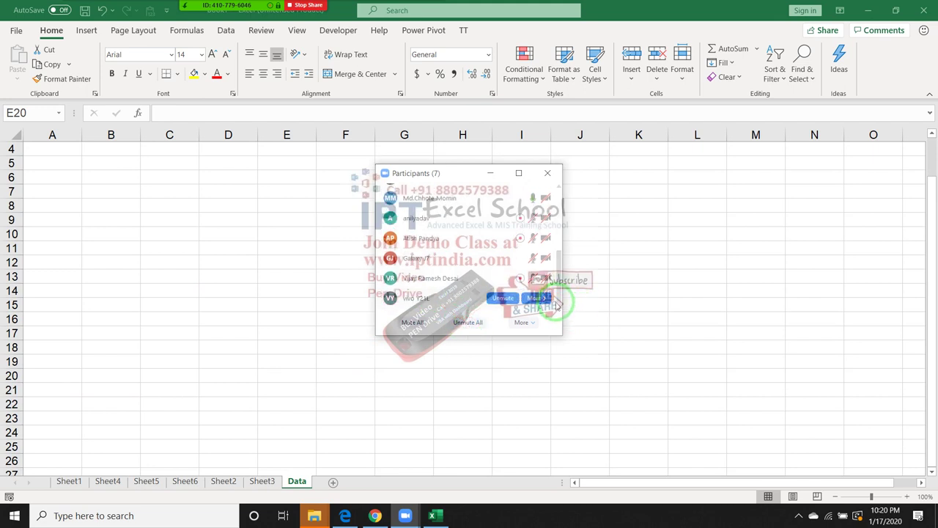
click(549, 173)
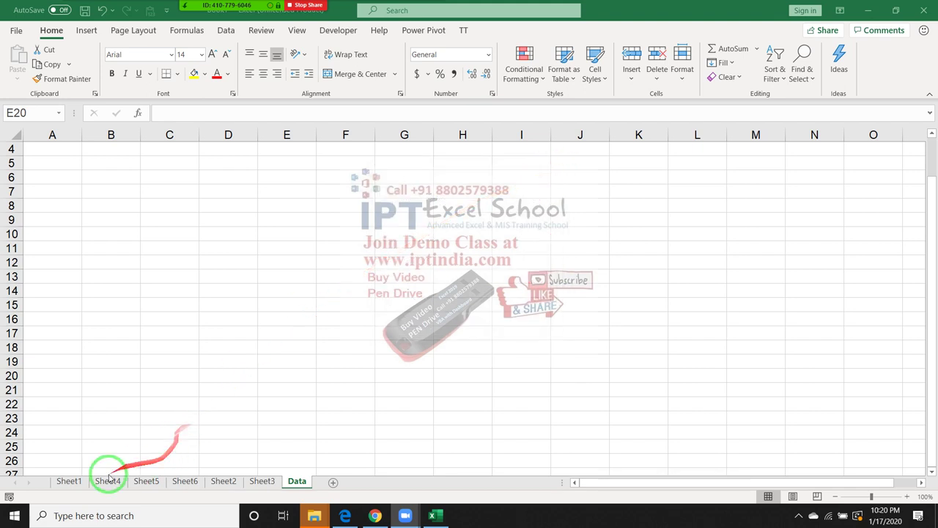
Step: Look through the tables on Sheet1, Sheet4, Sheet5, Sheet6, Sheet2 and Sheet3
click(71, 481)
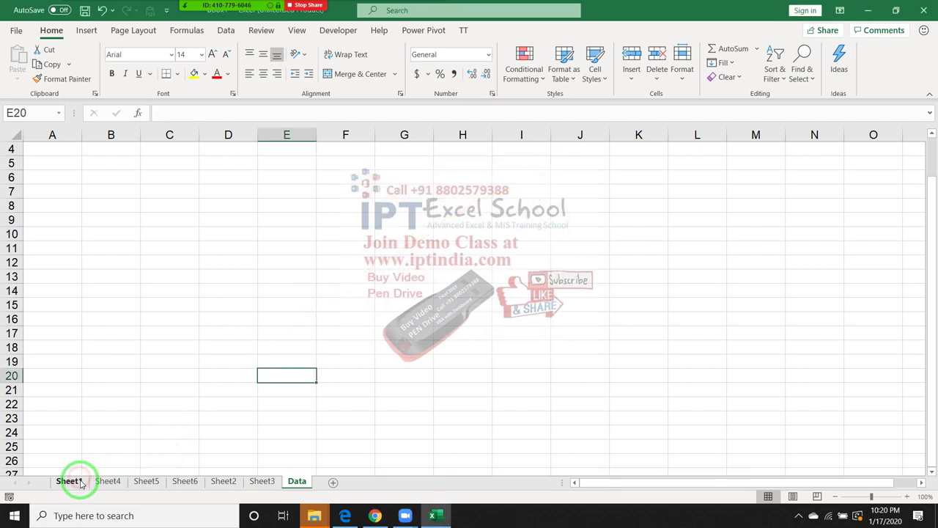
click(122, 483)
click(147, 482)
click(185, 482)
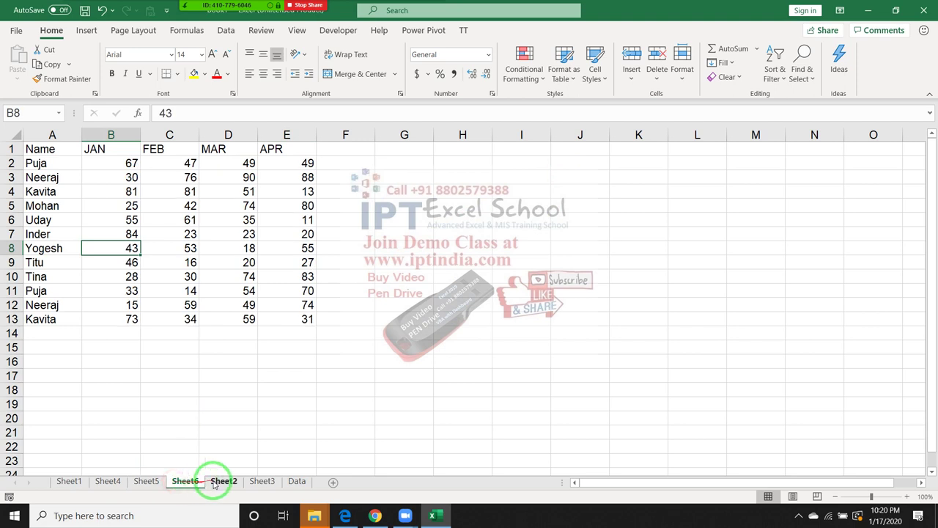
click(223, 481)
click(262, 482)
click(71, 482)
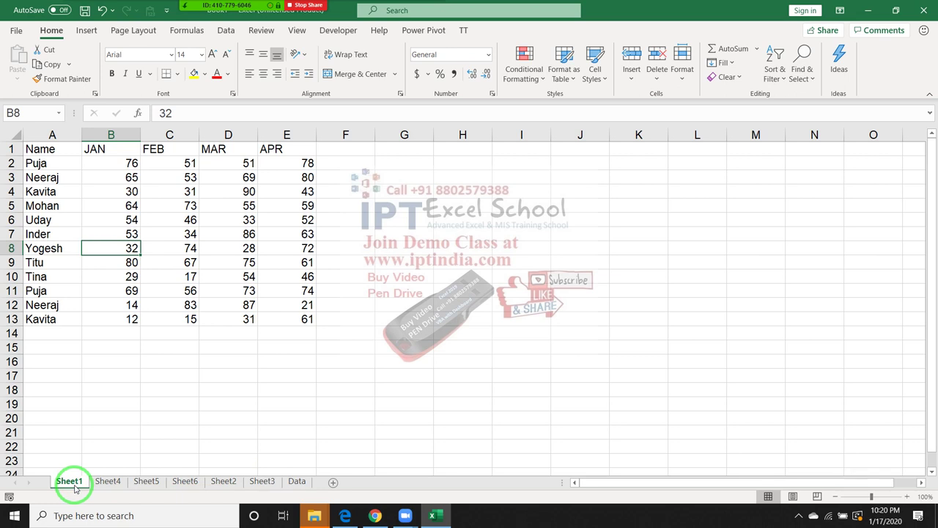
click(103, 481)
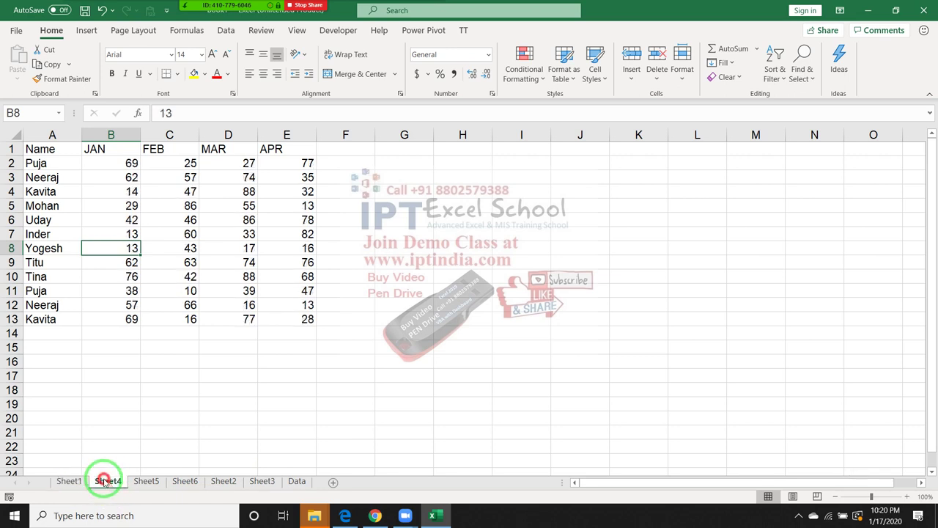
click(147, 482)
click(186, 482)
click(219, 482)
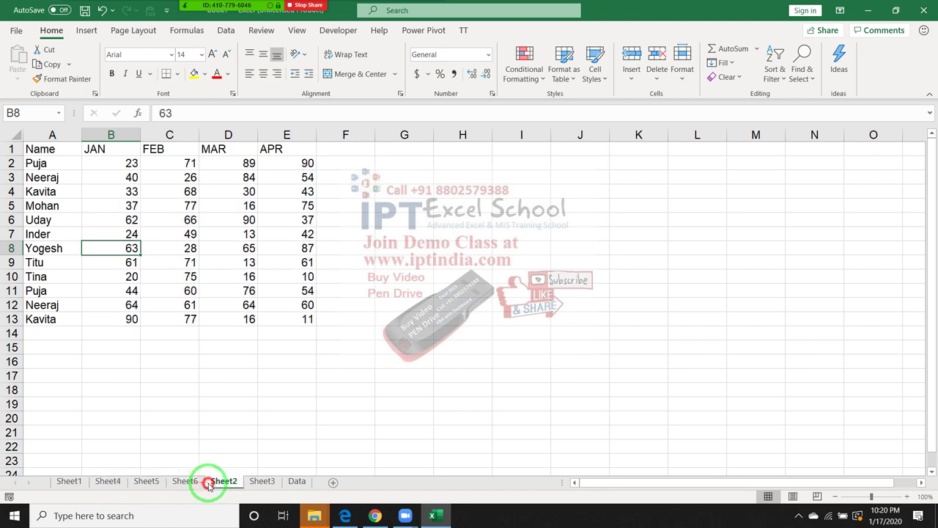
click(261, 482)
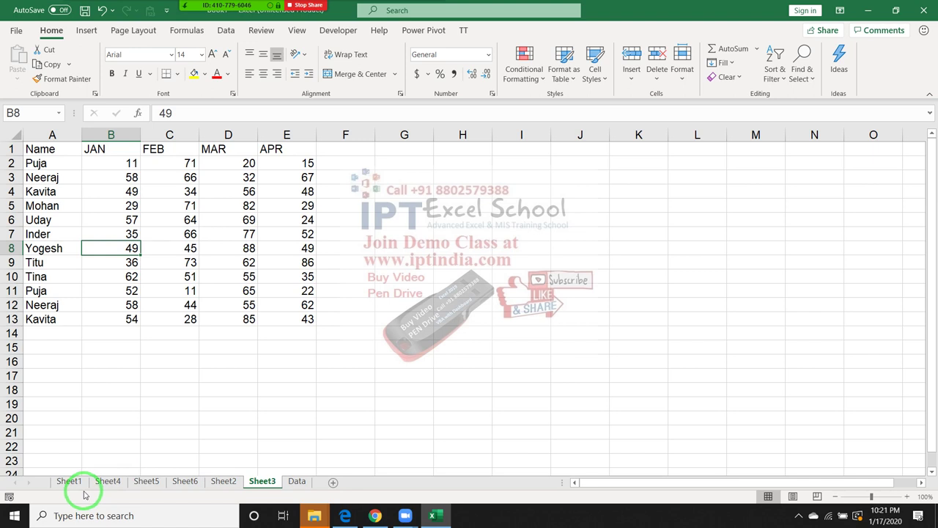
Step: Copy Sheet1's A1:E13 table and paste it on the Data sheet at A4
click(69, 482)
click(45, 233)
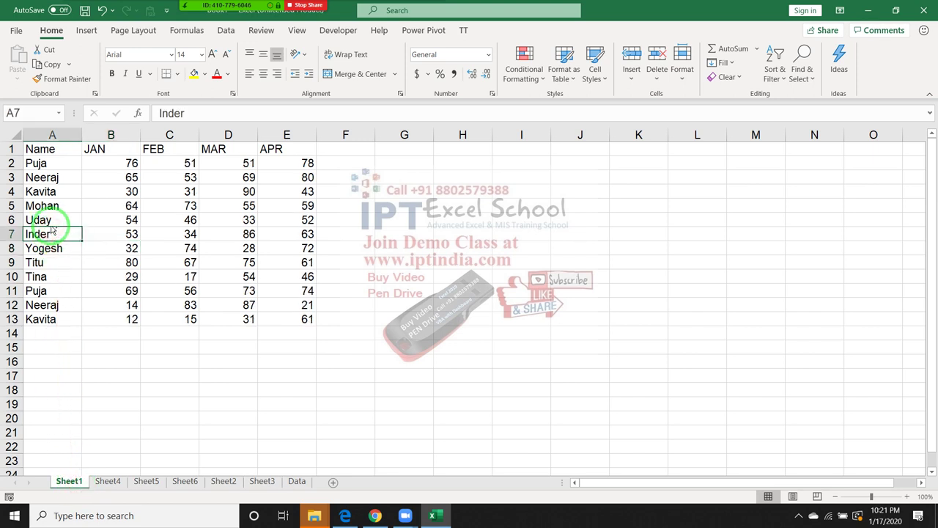
key(ctrl+Home)
key(ctrl+a)
key(ctrl+c)
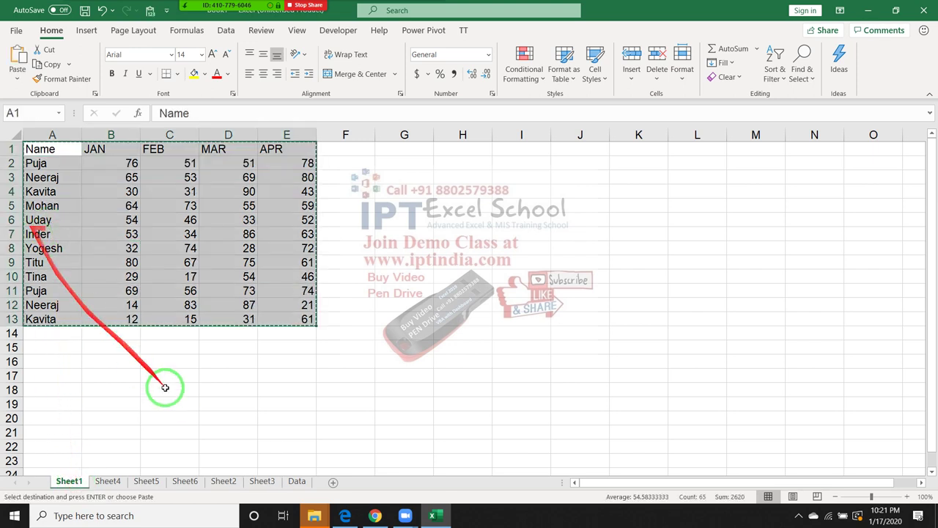
click(297, 481)
click(36, 146)
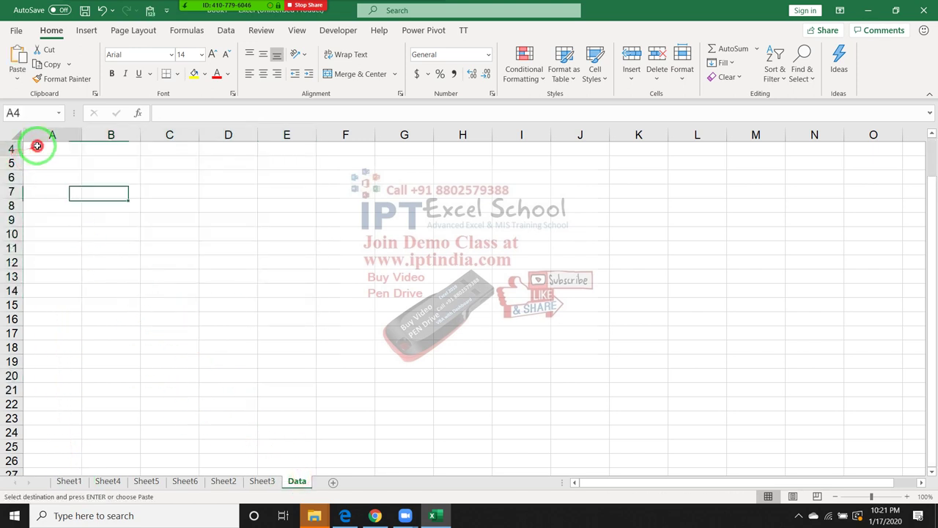
key(ctrl+v)
click(59, 334)
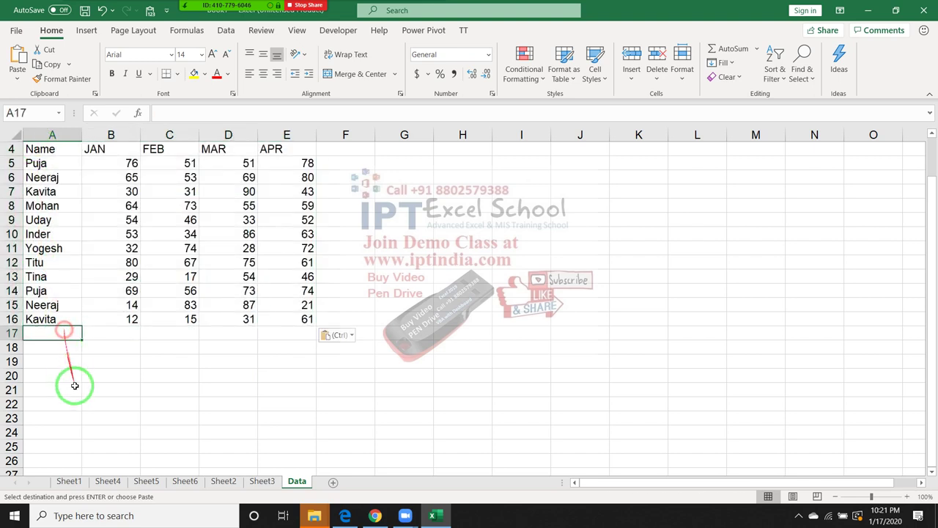
Step: Copy Sheet4's table and paste it on the Data sheet at A17
click(108, 480)
click(46, 249)
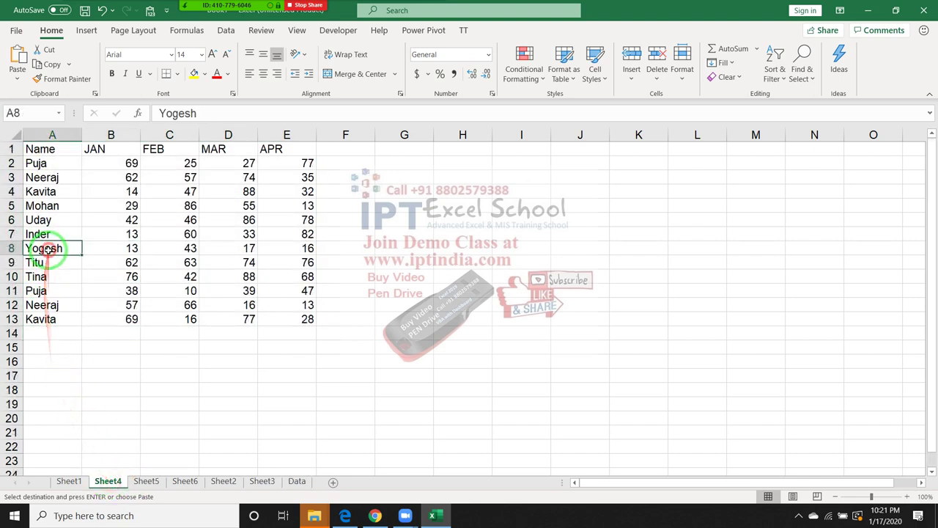
key(ctrl+Home)
key(ctrl+shift+Down)
key(ctrl+shift+Right)
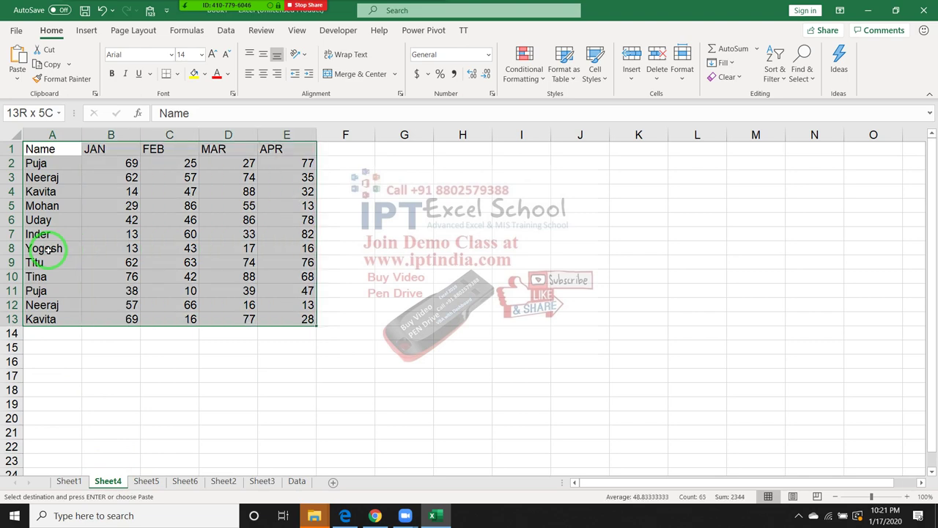
key(ctrl+c)
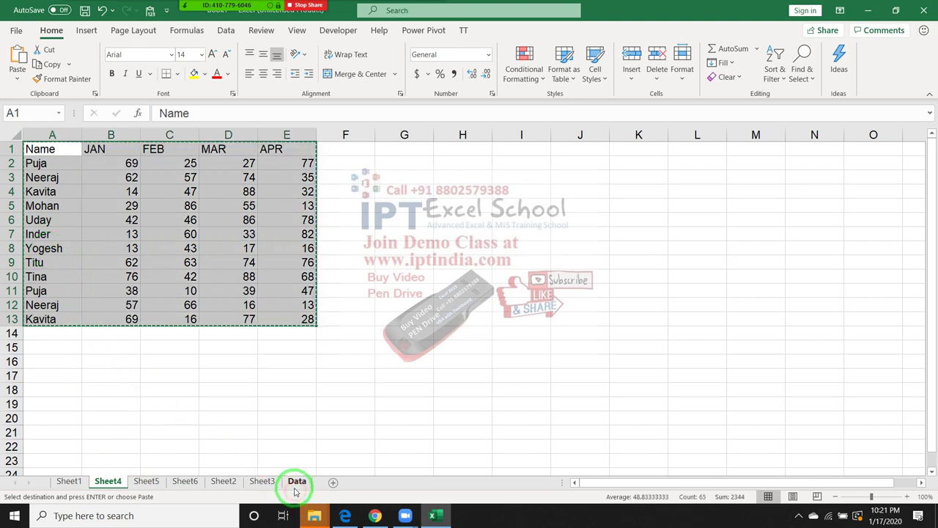
click(297, 481)
key(ctrl+v)
scroll(50, 428, down, 5)
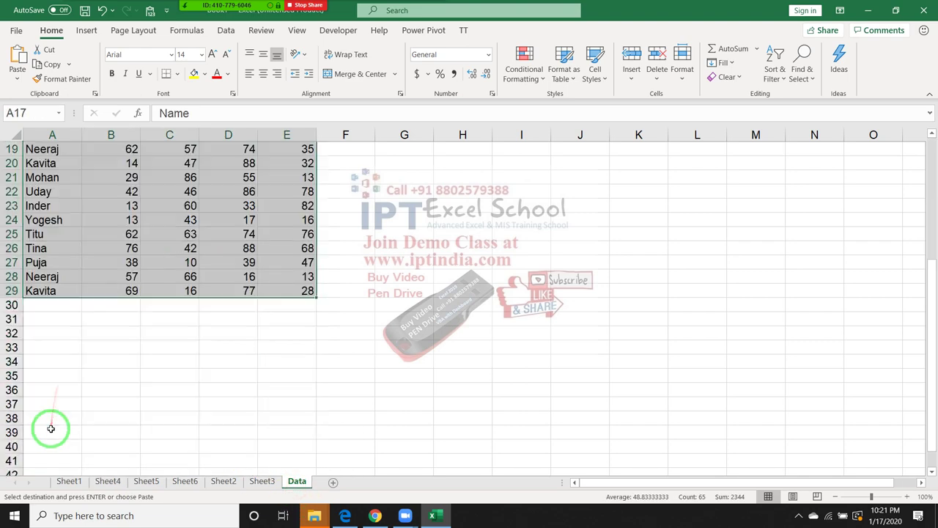
Step: Copy Sheet5's table and paste it on the Data sheet at A30
click(146, 481)
click(40, 148)
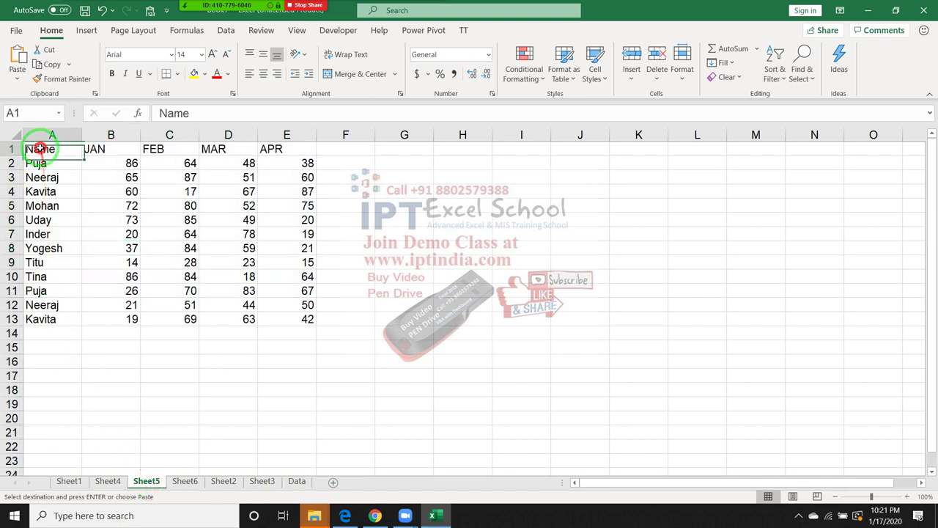
key(ctrl+shift+Right)
key(ctrl+shift+Down)
key(ctrl+c)
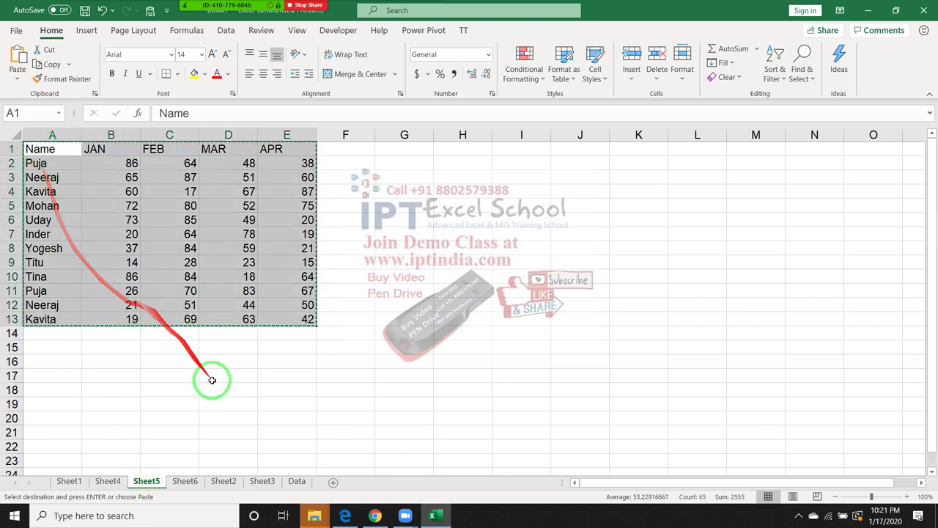
click(297, 481)
click(44, 303)
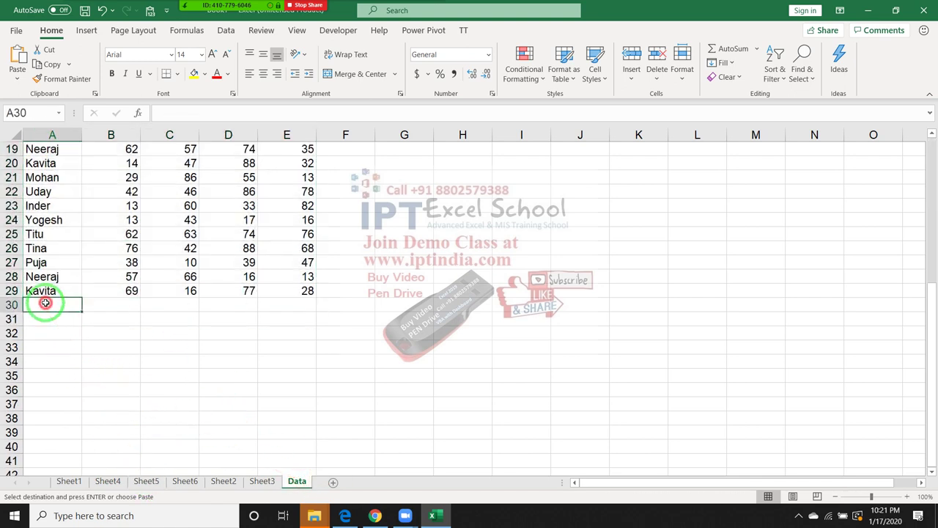
key(ctrl+v)
scroll(92, 395, down, 3)
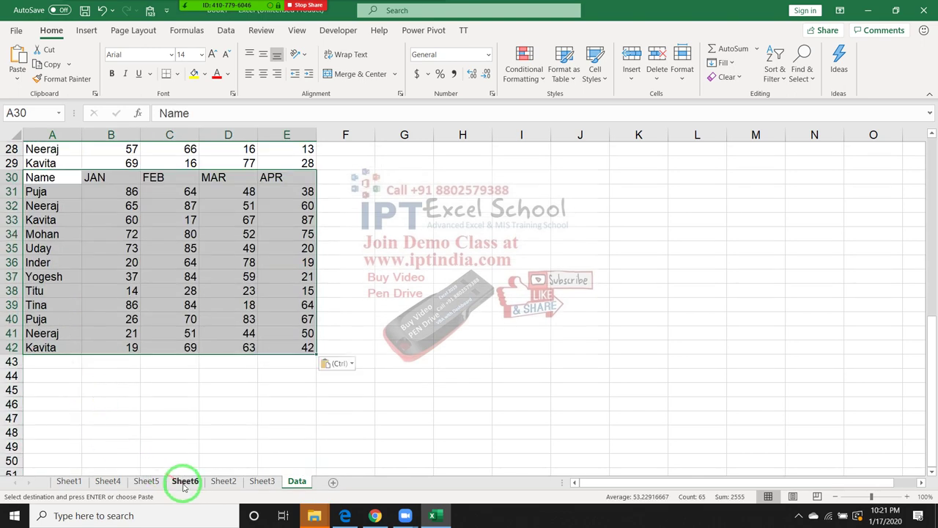
Step: Copy Sheet6's table, paste it at A43 on Data, and return to row 1
click(184, 478)
click(41, 147)
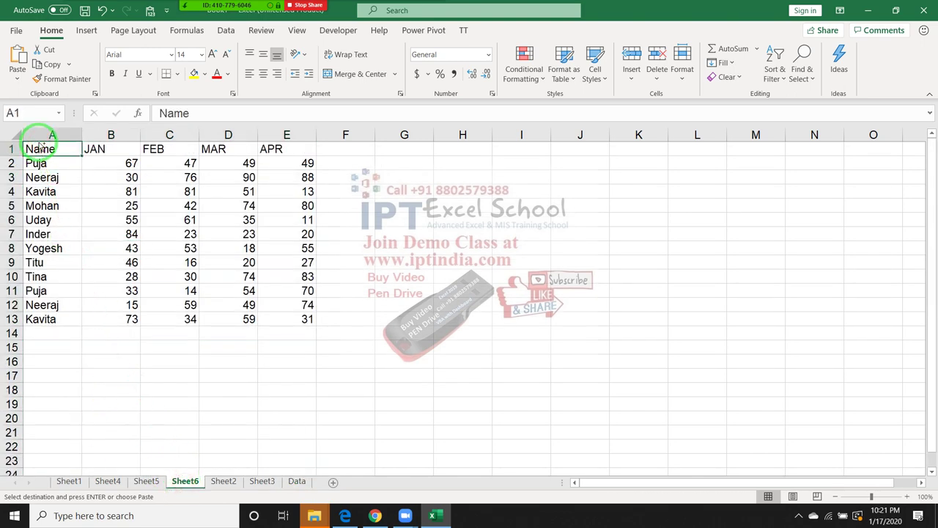
key(ctrl+shift+Right)
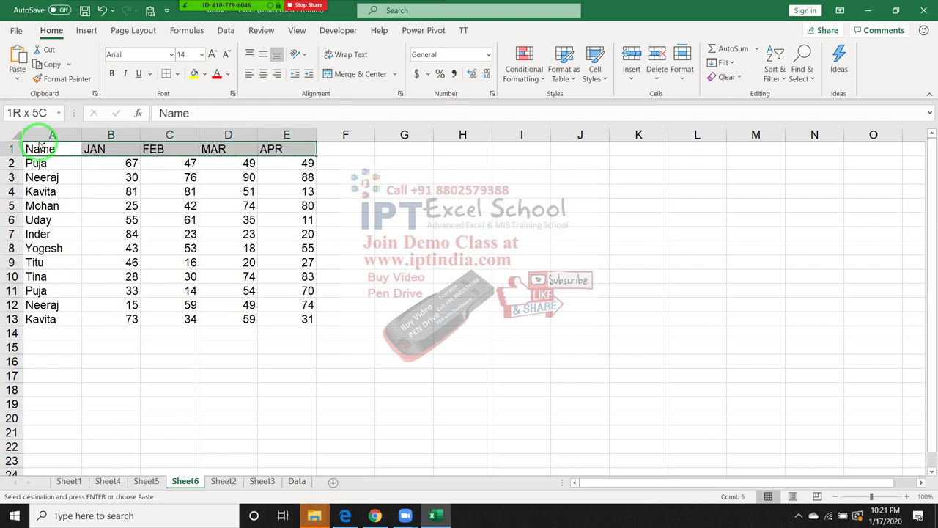
key(ctrl+shift+Down)
key(ctrl+c)
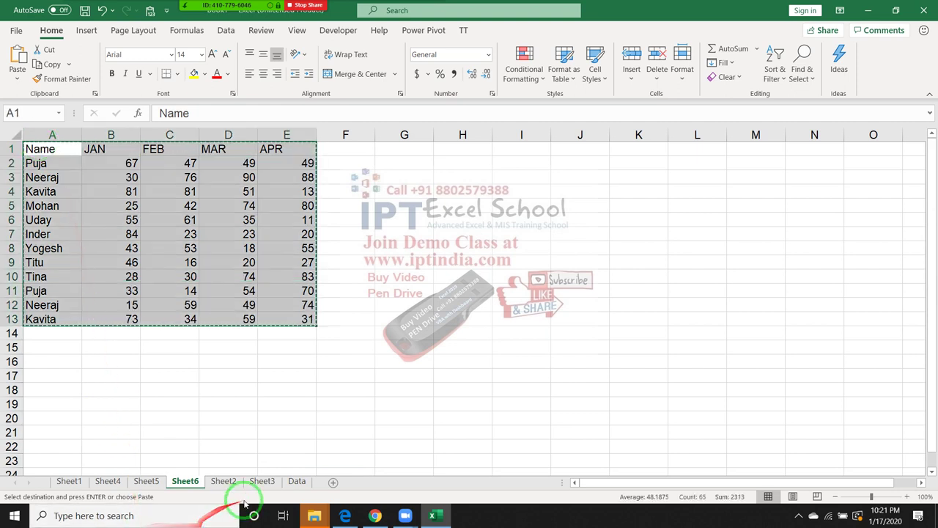
click(296, 481)
key(ctrl+v)
click(78, 360)
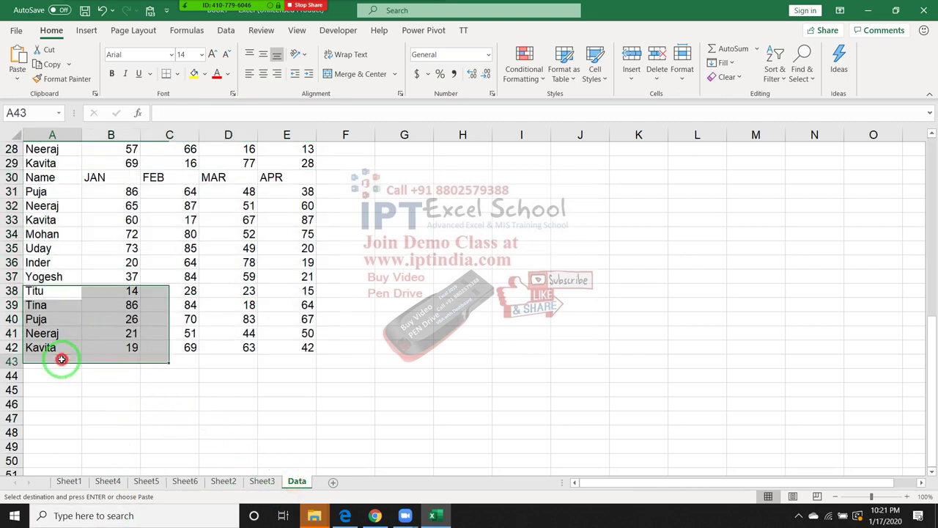
key(ctrl+v)
scroll(63, 396, down, 3)
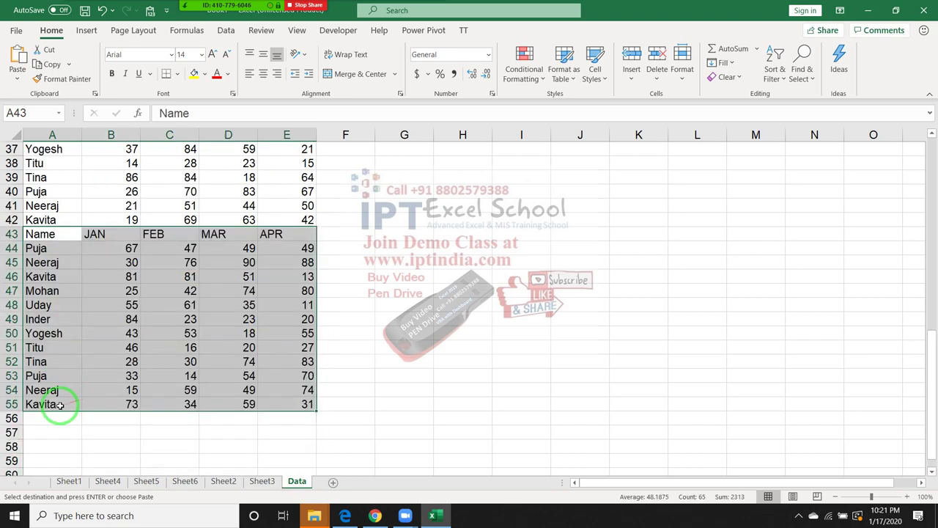
scroll(63, 377, up, 2)
scroll(63, 376, up, 5)
scroll(63, 376, up, 4)
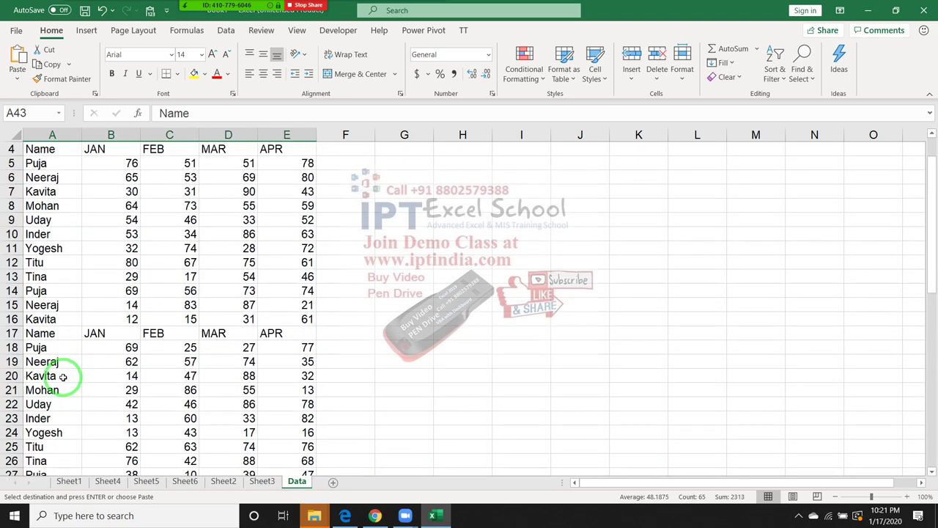
scroll(63, 376, up, 1)
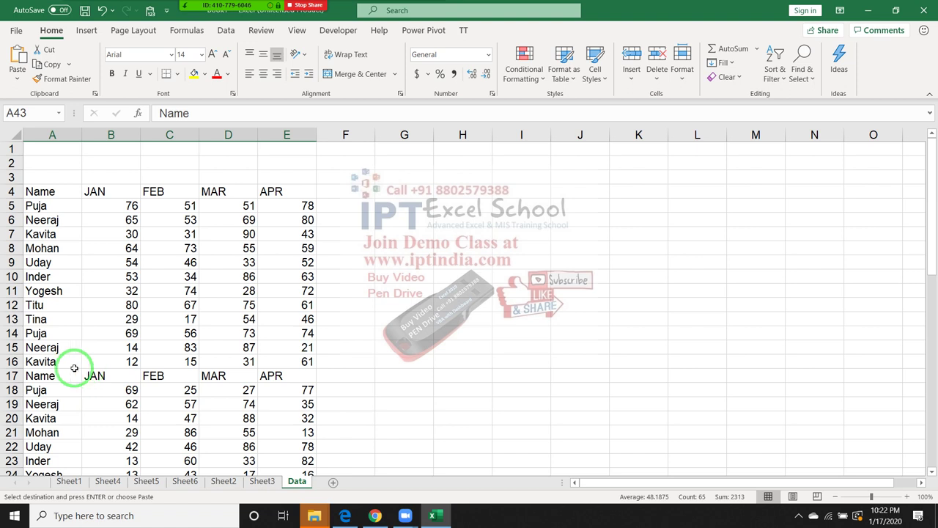
Step: Select all stacked tables from A1 on the Data sheet and delete them
click(51, 147)
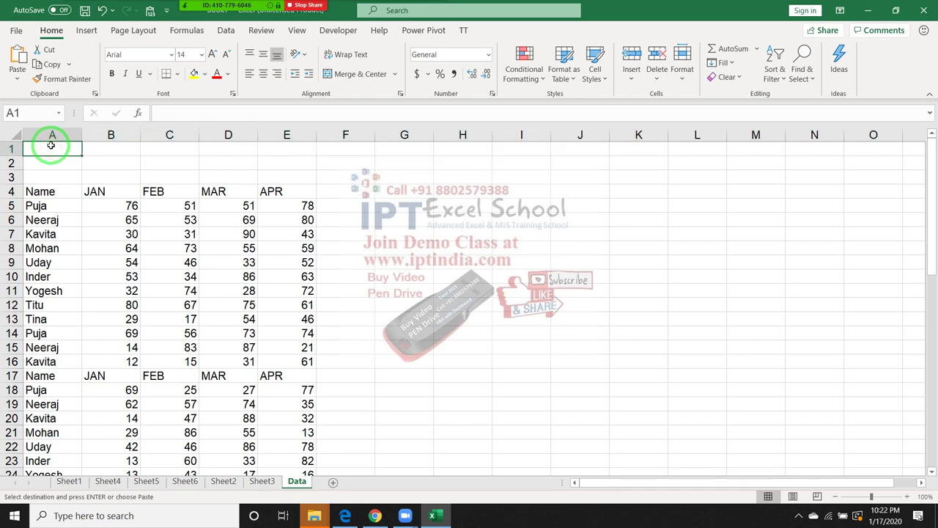
key(shift+Right)
key(shift+Right)
key(shift+Right)
key(shift+Right)
key(ctrl+shift+Down)
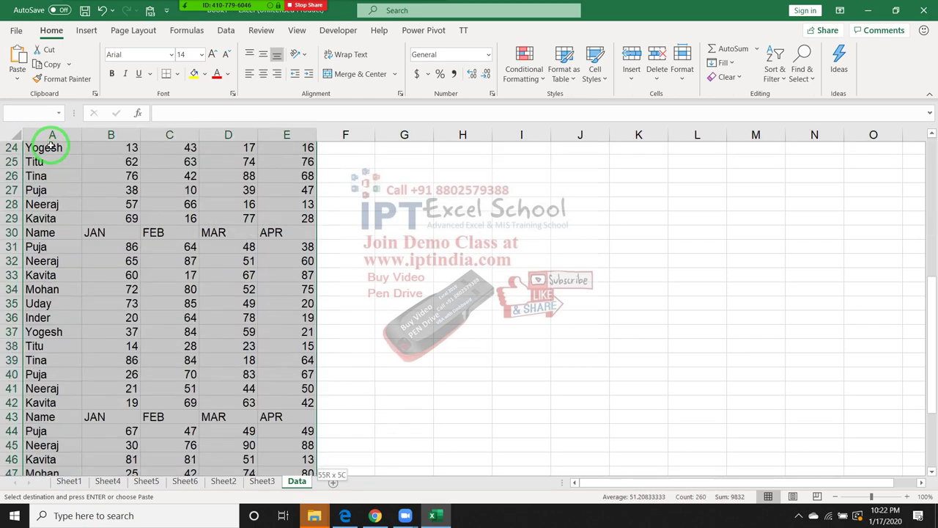
key(Delete)
key(ctrl+BackSpace)
click(51, 145)
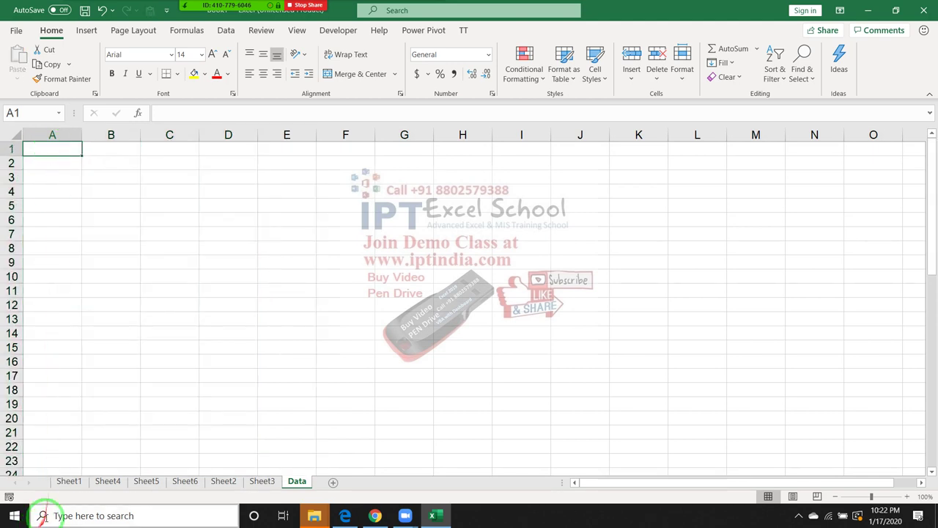
Step: Confirm each source sheet still holds its table, then return to the empty Data sheet
click(71, 481)
click(146, 481)
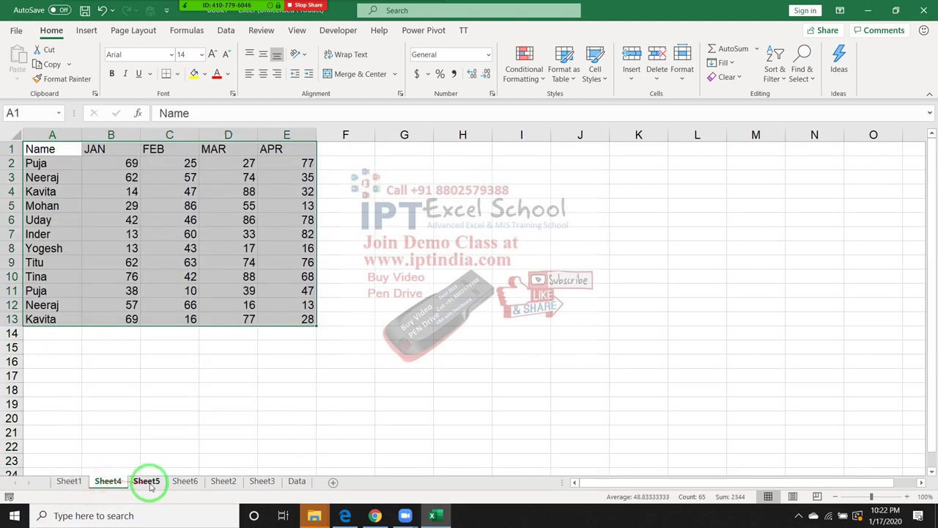
click(185, 481)
click(223, 481)
click(262, 481)
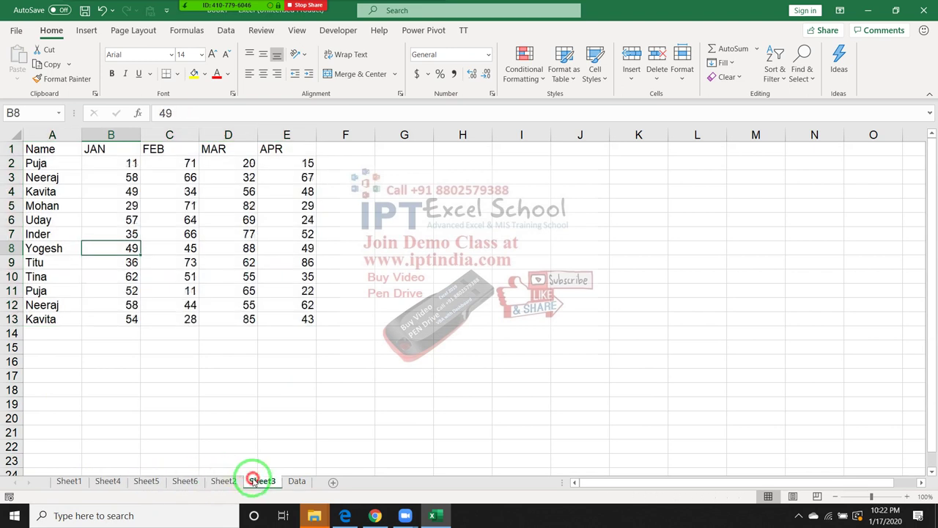
click(296, 481)
ctrl+click(267, 482)
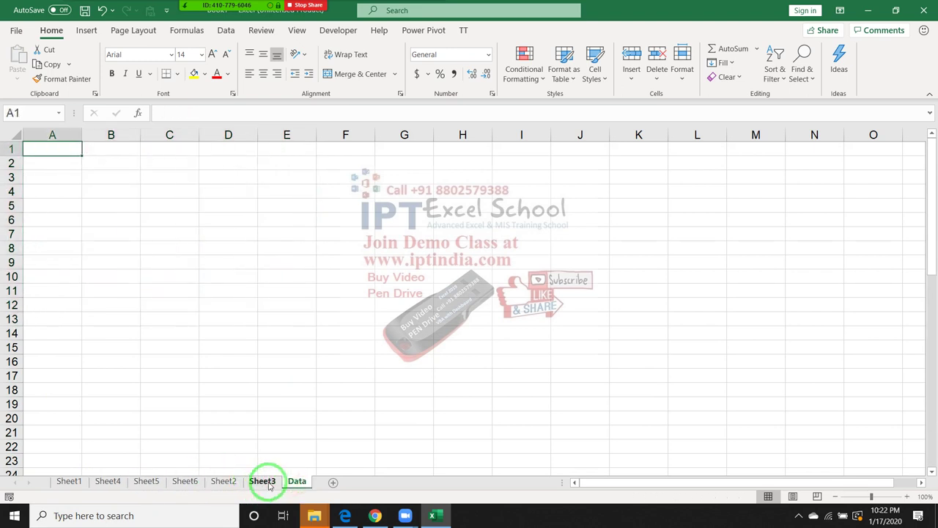
ctrl+click(266, 482)
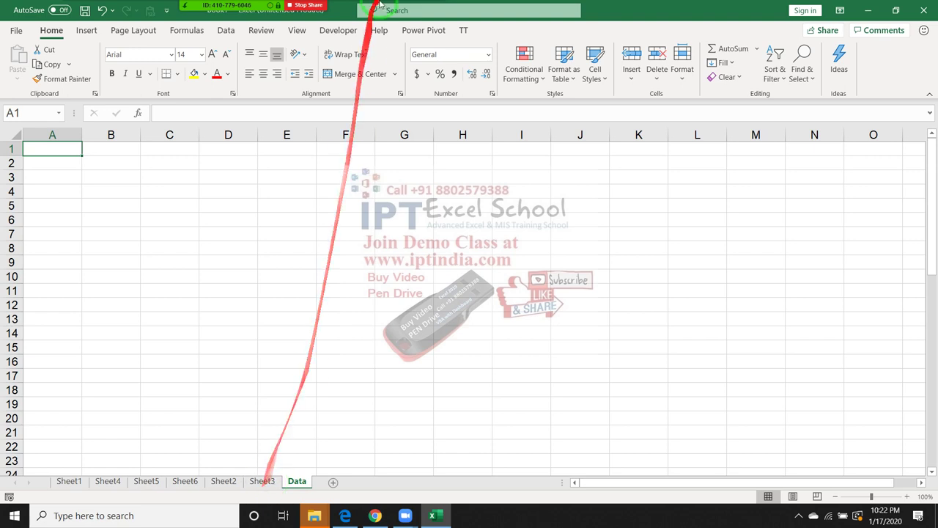
click(215, 8)
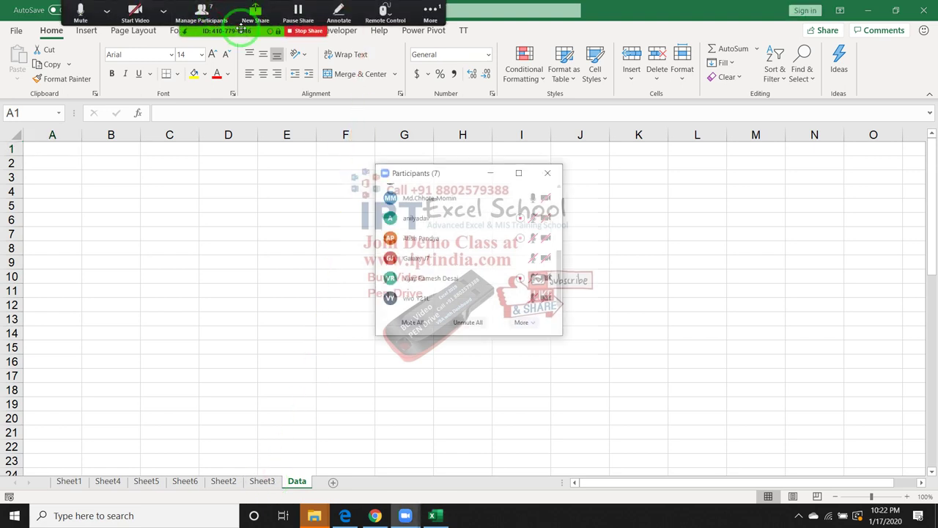
mouse_move(559, 271)
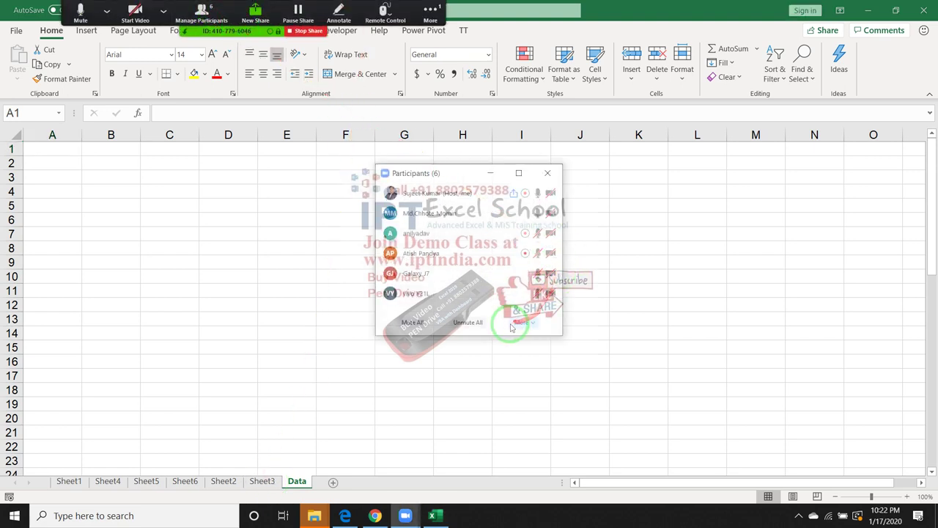
mouse_move(505, 190)
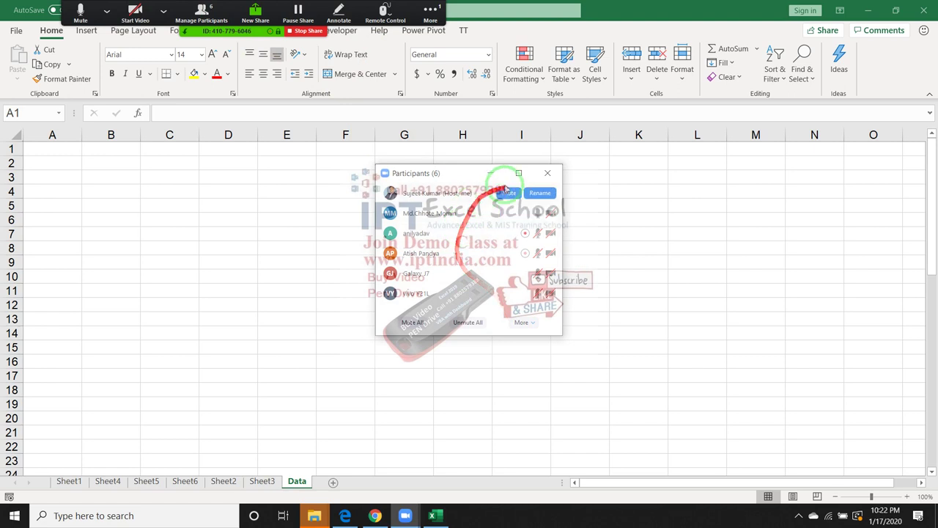
click(549, 174)
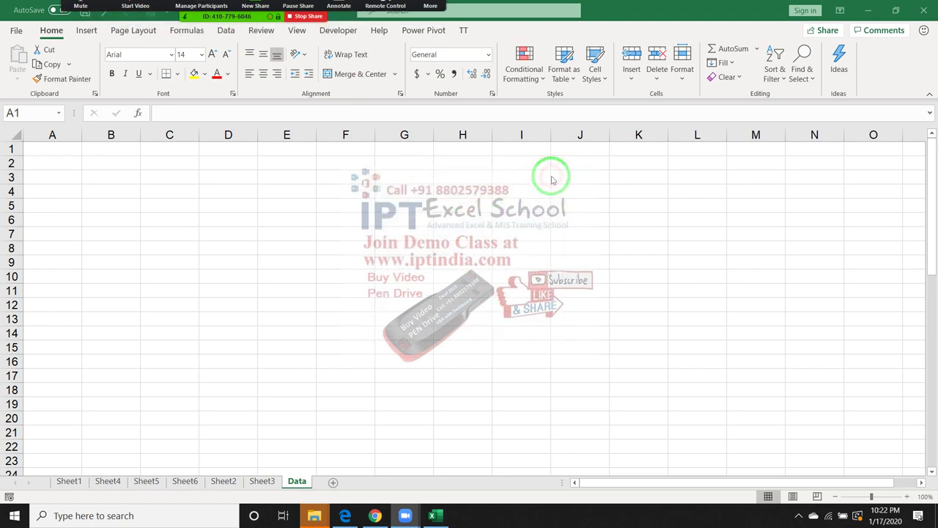
Step: Open the Visual Basic editor from the Developer tab and insert a new module
click(336, 31)
click(15, 60)
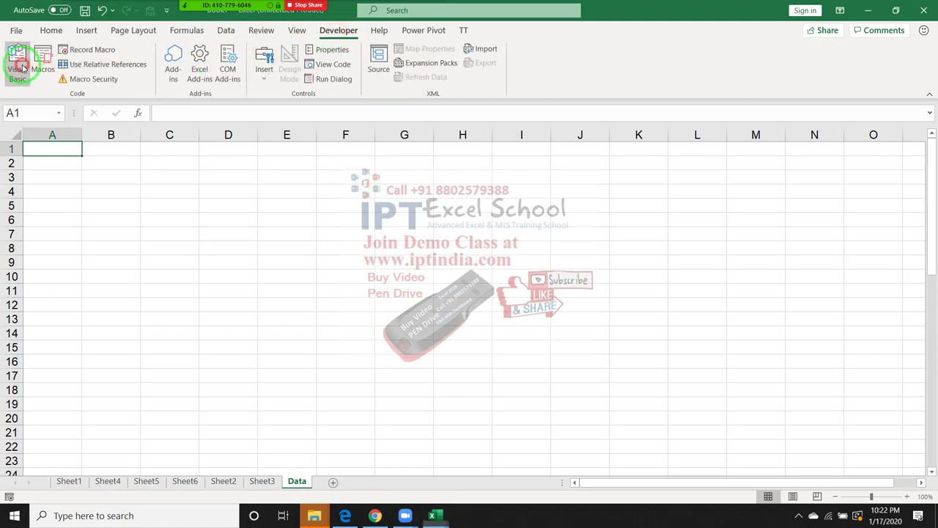
click(86, 27)
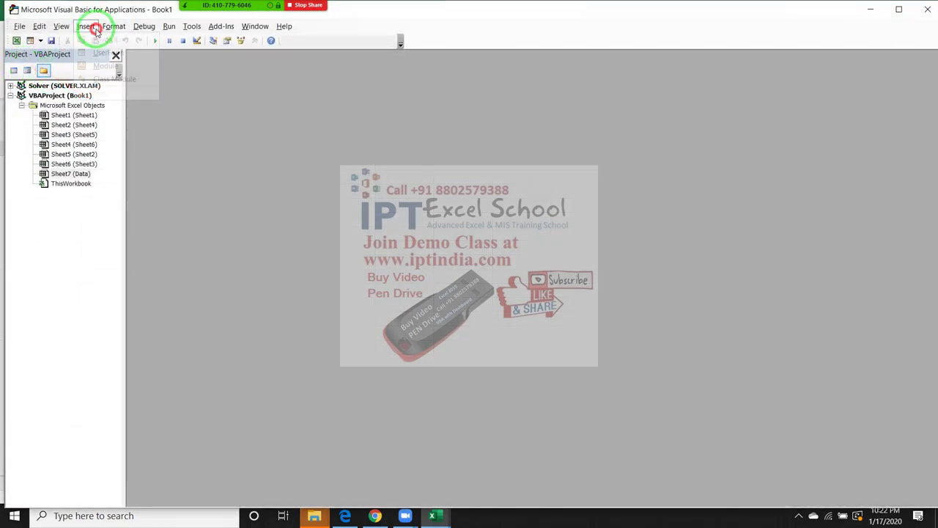
click(104, 66)
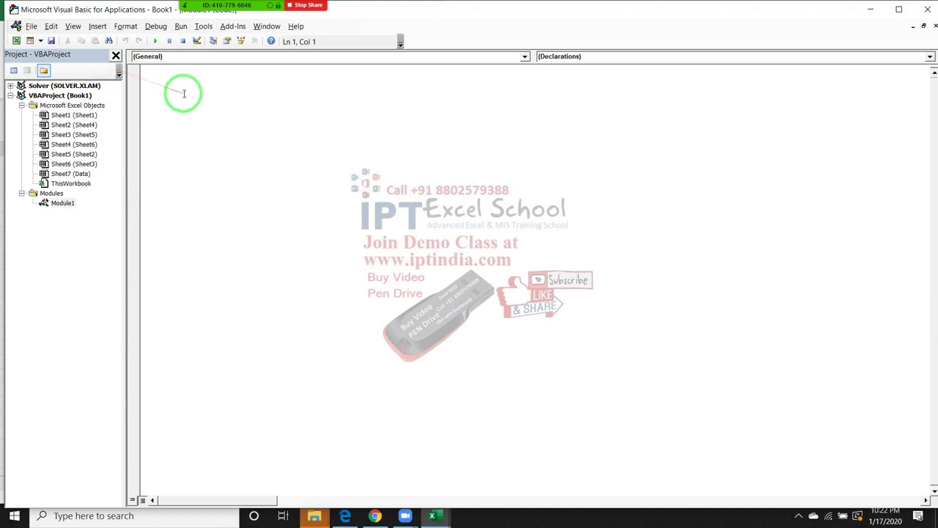
Step: Write an empty Sub copy_Data() procedure in Module1
text(sub )
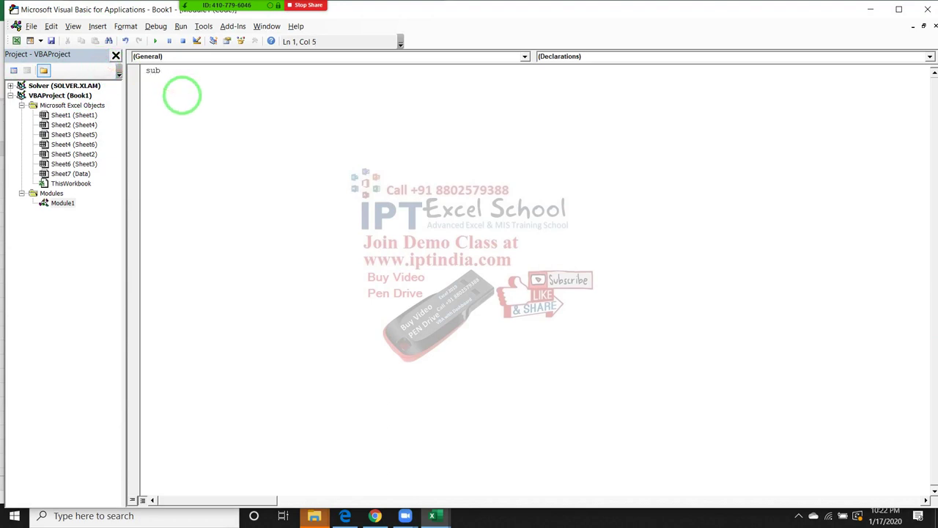
text(op)
text(())
key(Return)
key(Return)
key(Return)
key(Return)
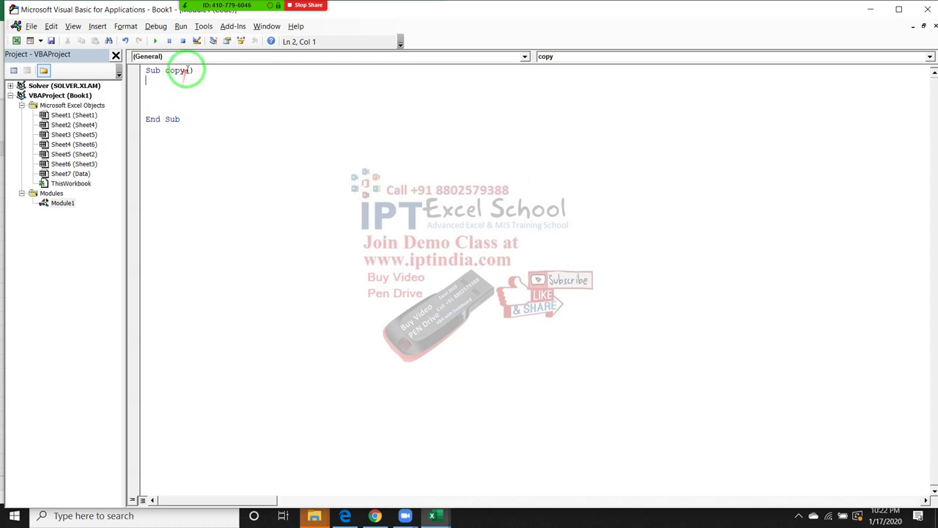
click(186, 70)
text(_Da)
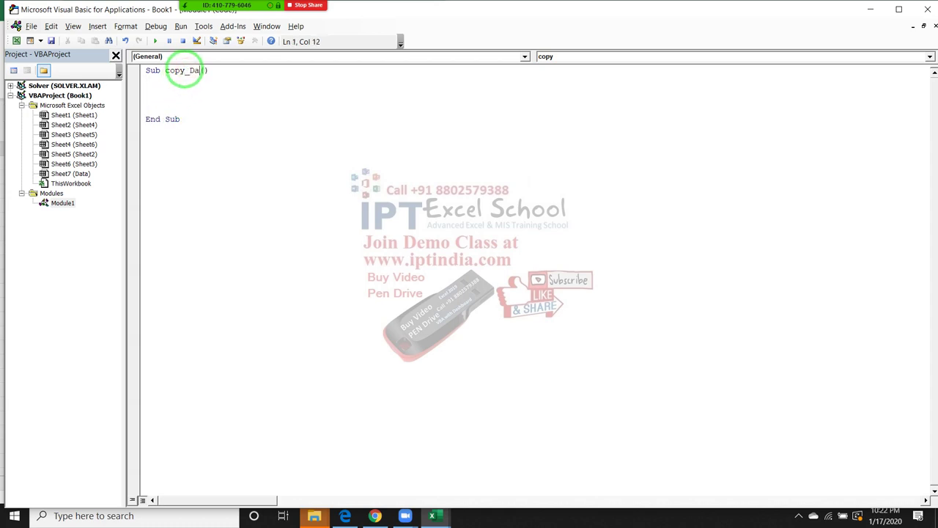
text(ta)
click(153, 88)
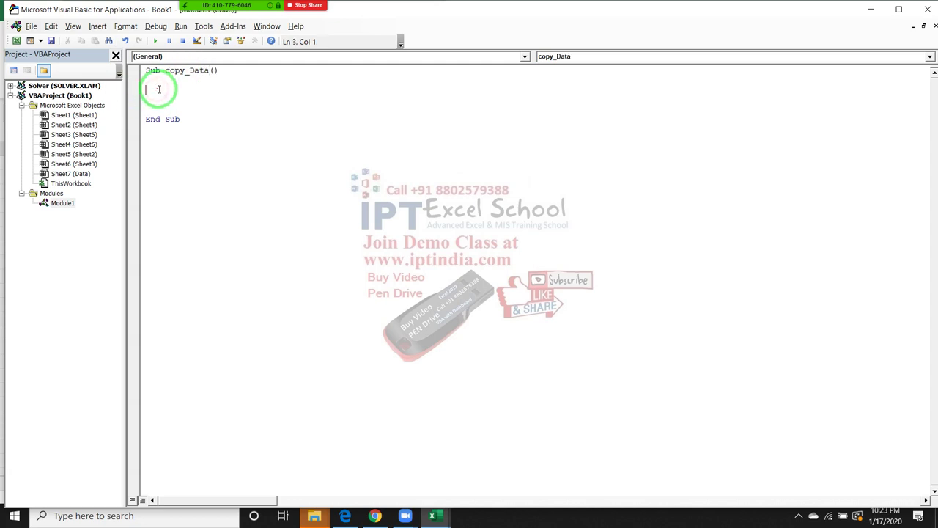
Step: Look at Sheet1's table, then write Sheet1.Select as the procedure's first statement
key(Return)
key(Return)
key(alt+F11)
click(73, 476)
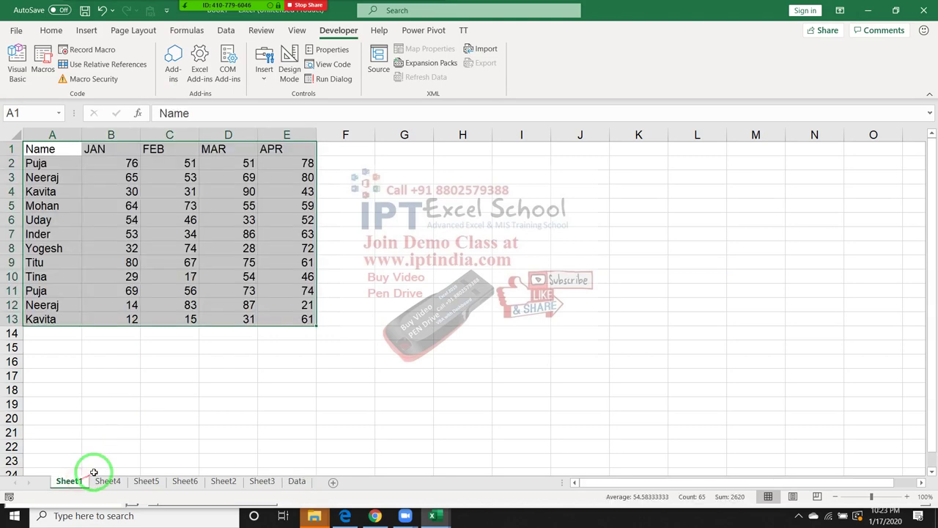
click(110, 291)
key(alt+Tab)
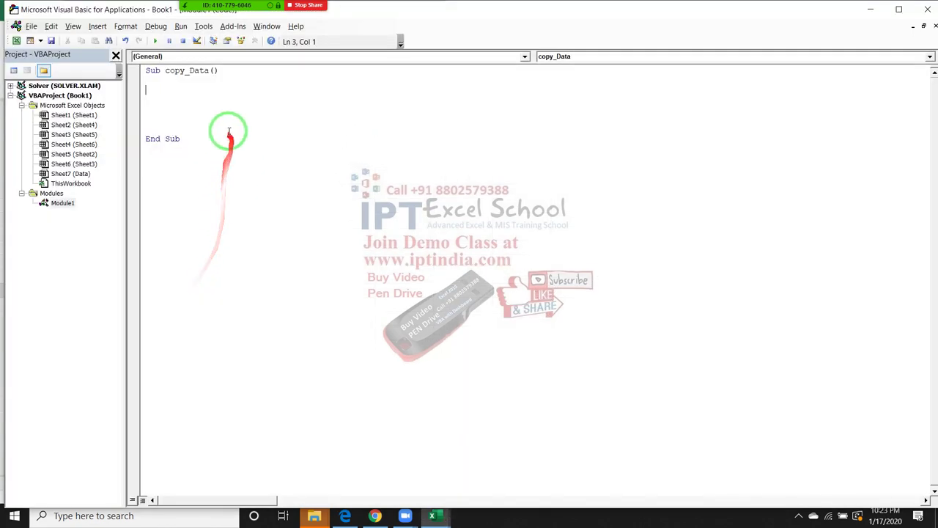
text(s)
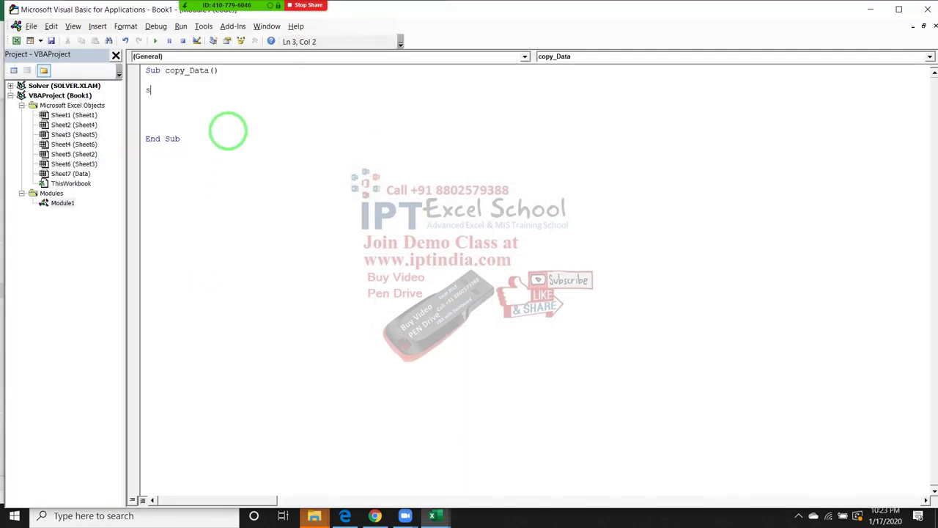
text(heet1)
text(.se)
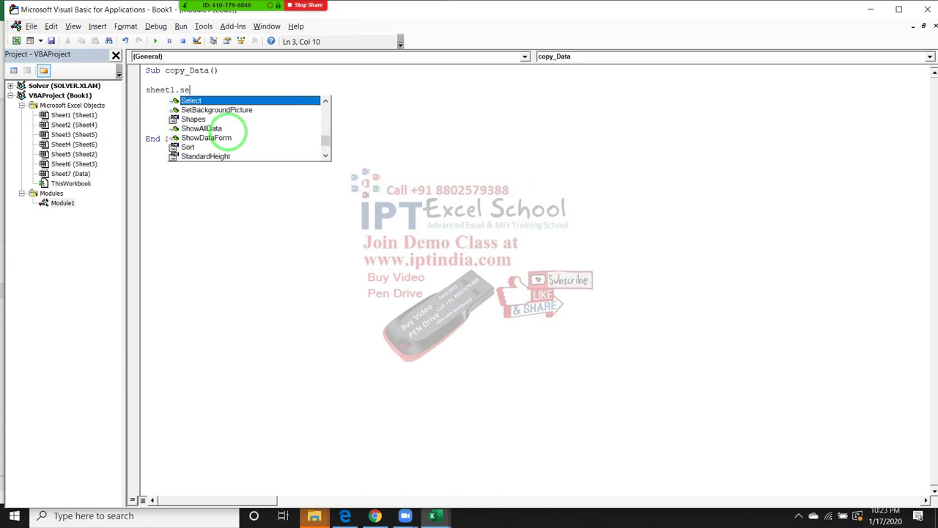
key(Return)
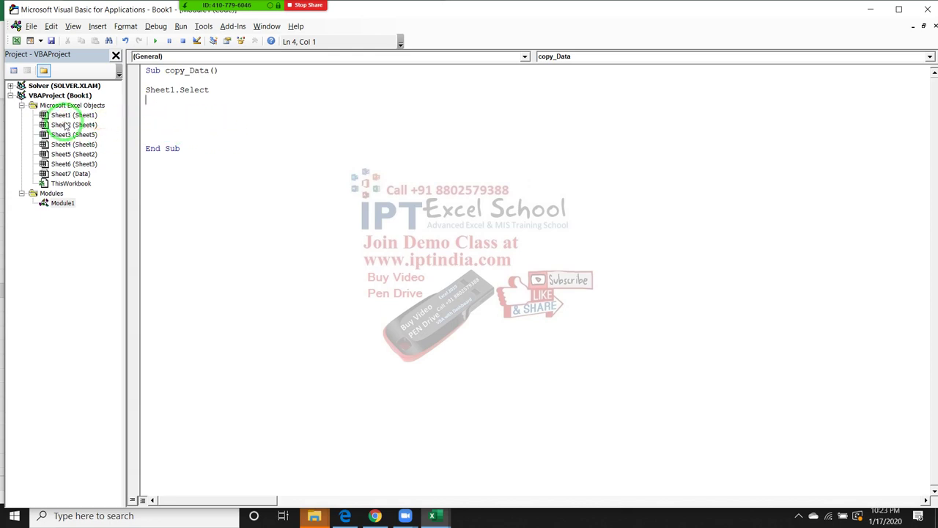
Step: Change the first statement from Sheet1.Select to Sheets(1).Select
key(alt+F11)
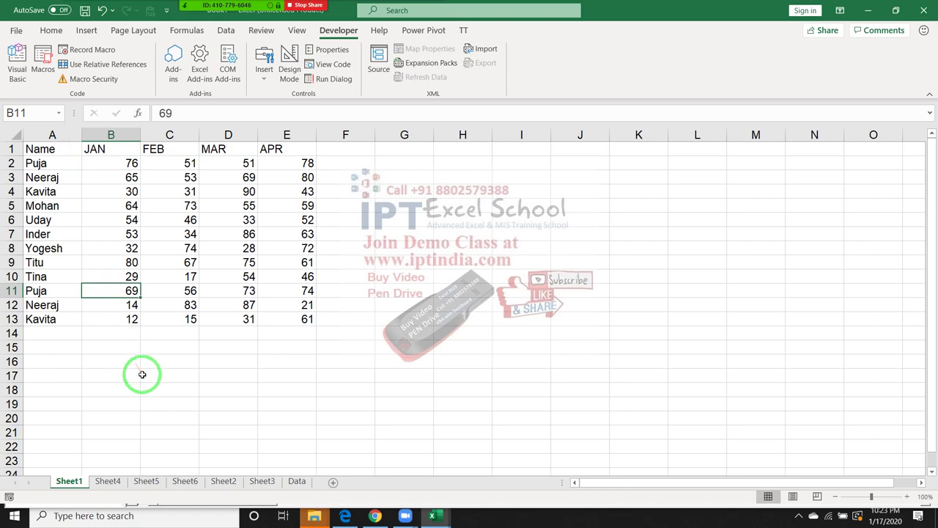
key(alt+F11)
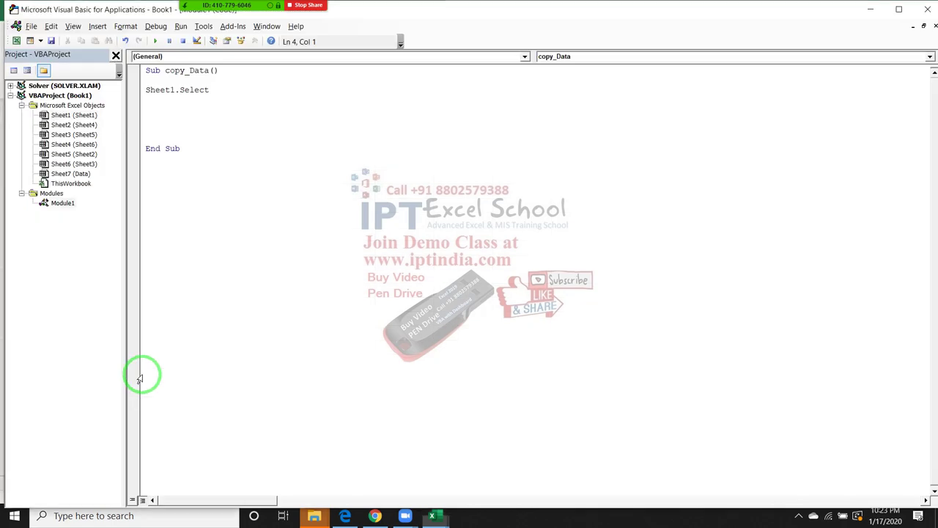
click(177, 92)
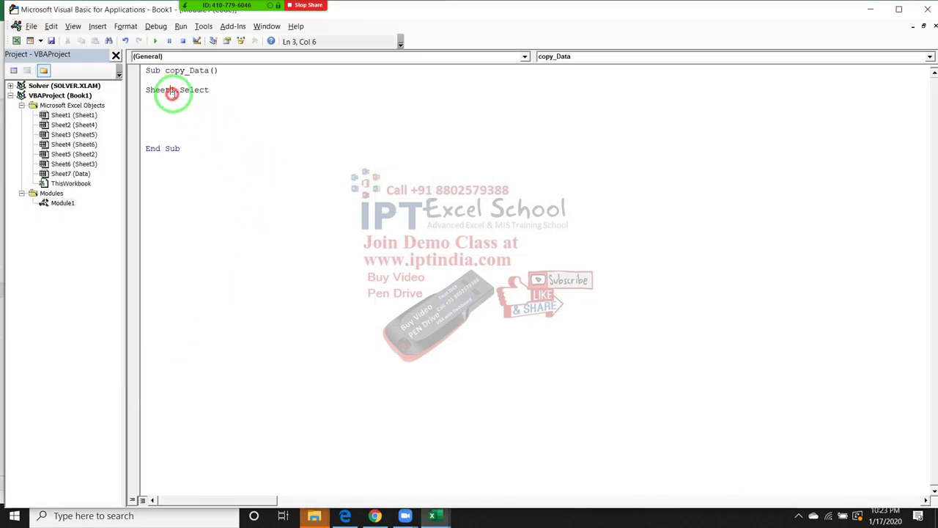
text(s)
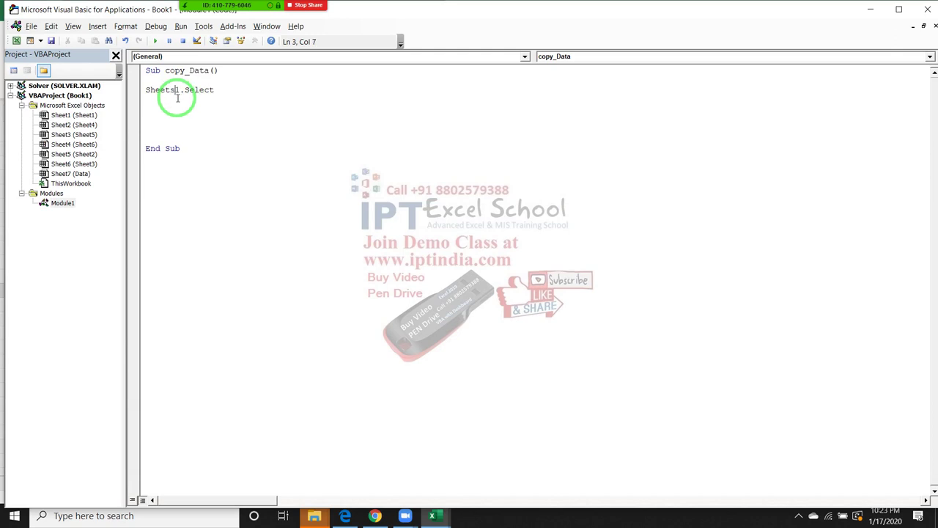
text((1)
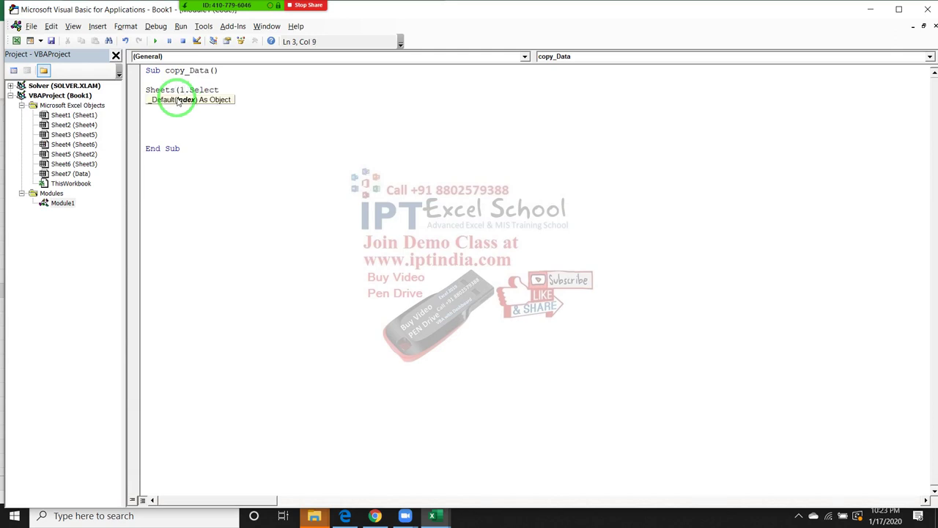
text())
click(178, 99)
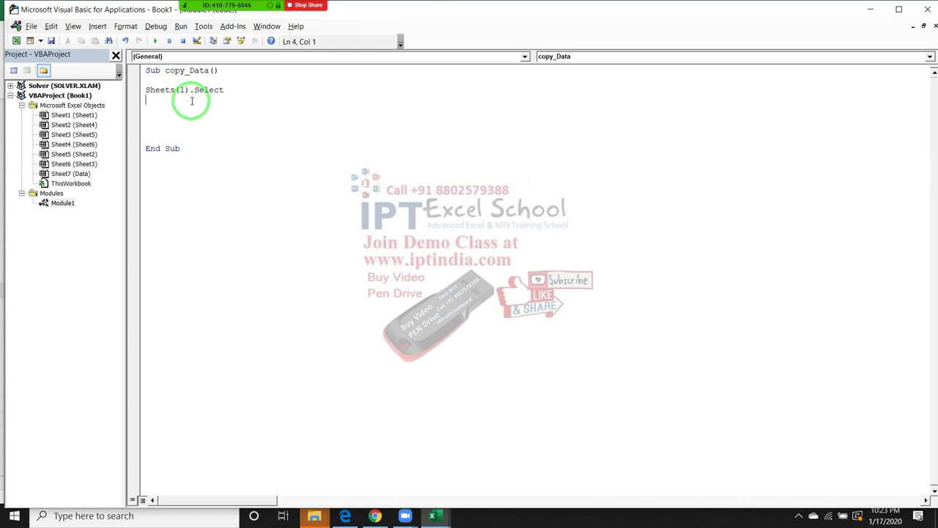
key(alt+F11)
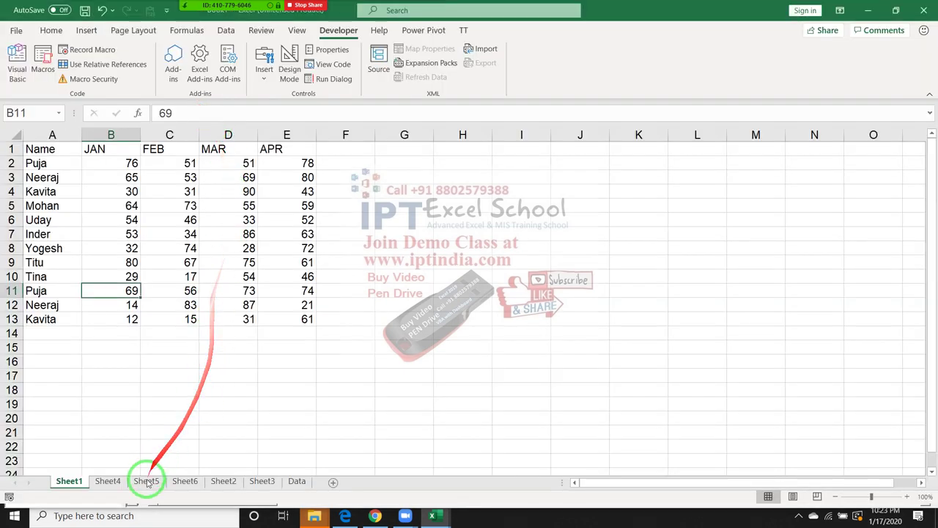
click(253, 482)
click(76, 482)
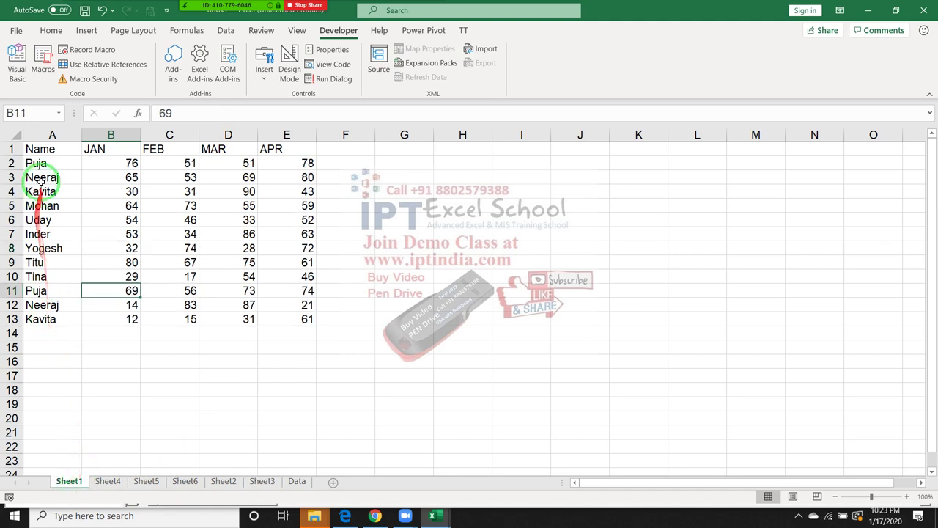
click(43, 153)
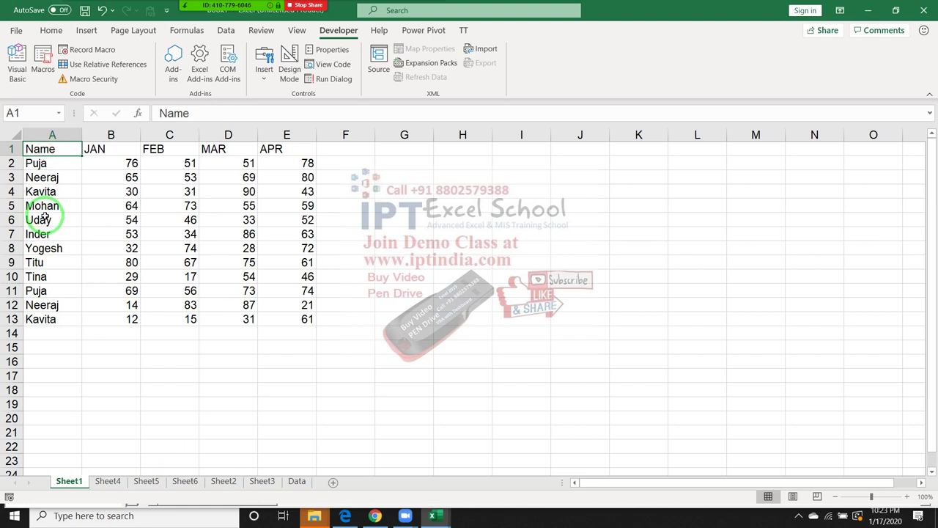
key(ctrl+a)
click(71, 180)
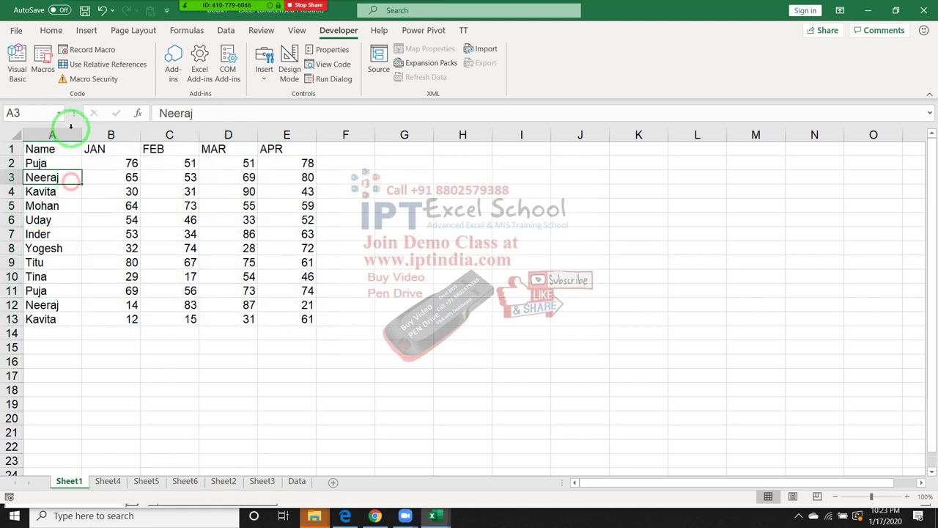
click(52, 30)
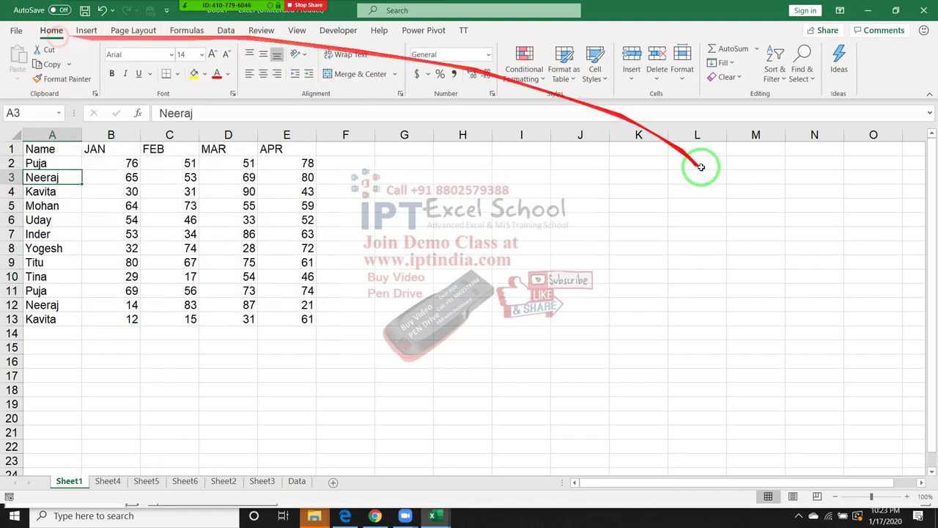
click(800, 74)
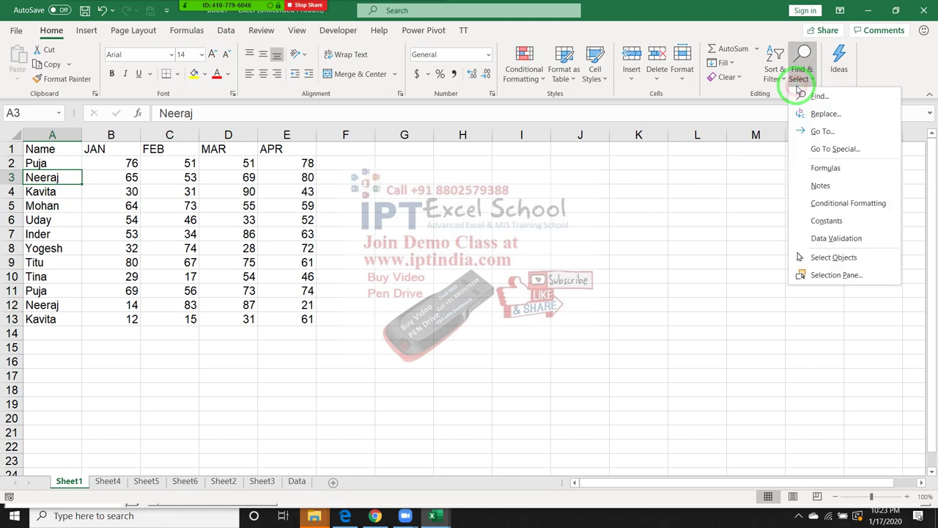
click(823, 150)
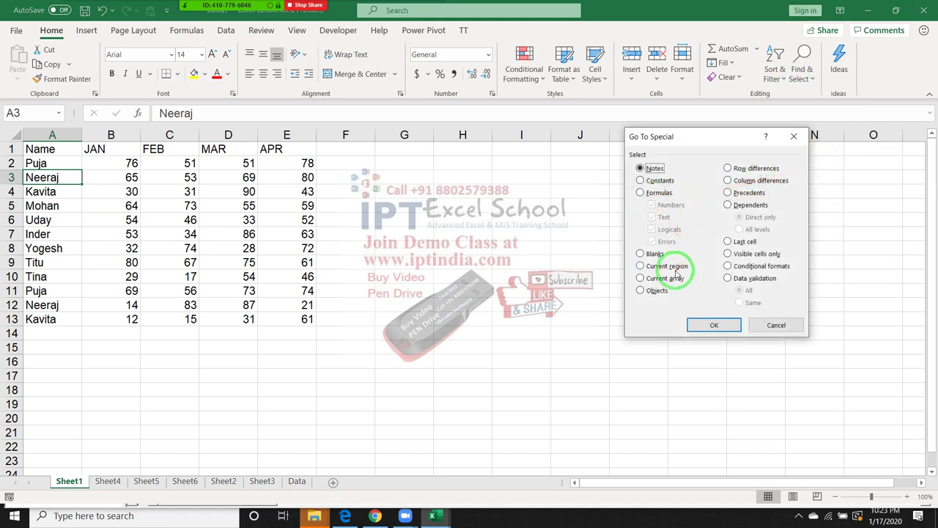
click(671, 267)
click(715, 325)
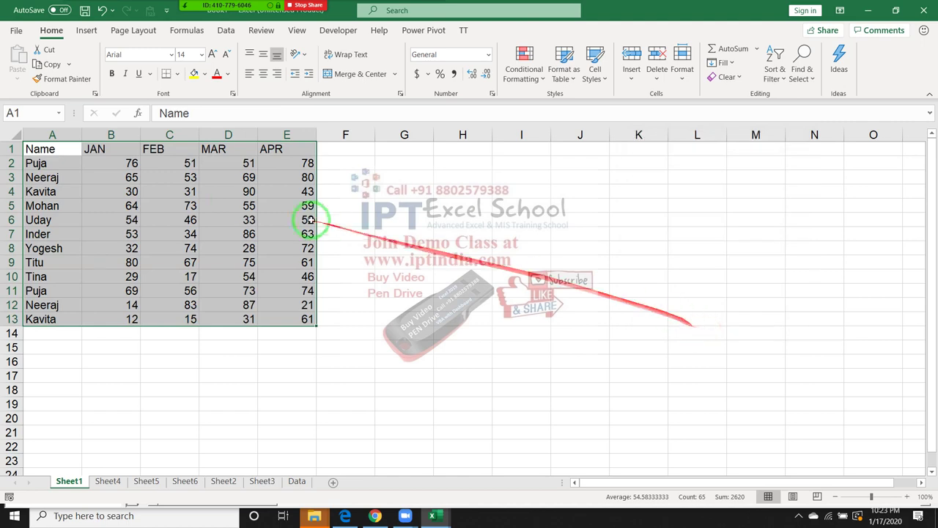
click(228, 193)
key(alt+F11)
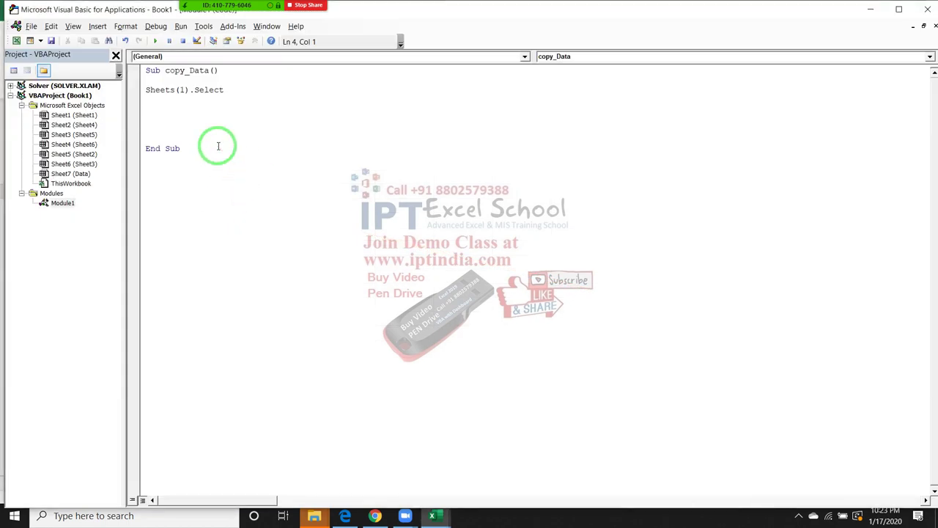
Step: Add Range("A1").CurrentRegion.Select followed by a Selection.Copy line
text(range()
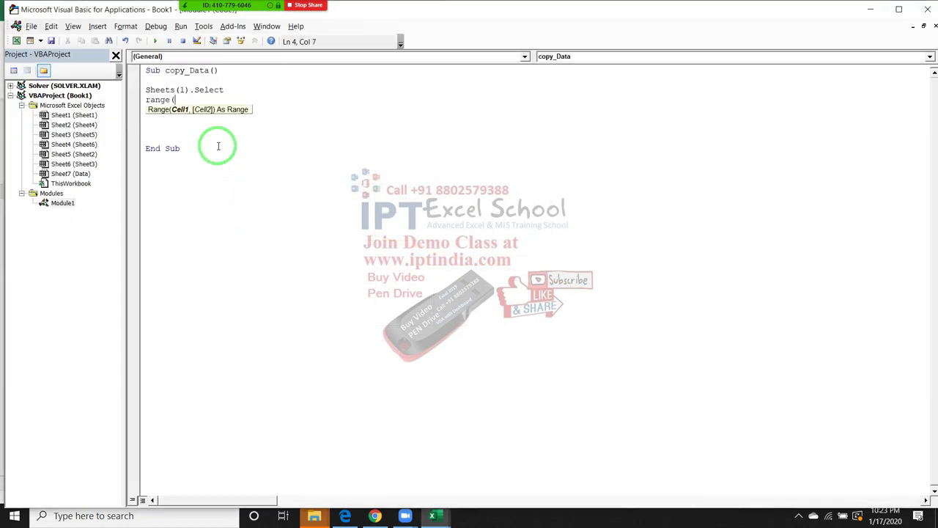
text("A1)
text(").cu)
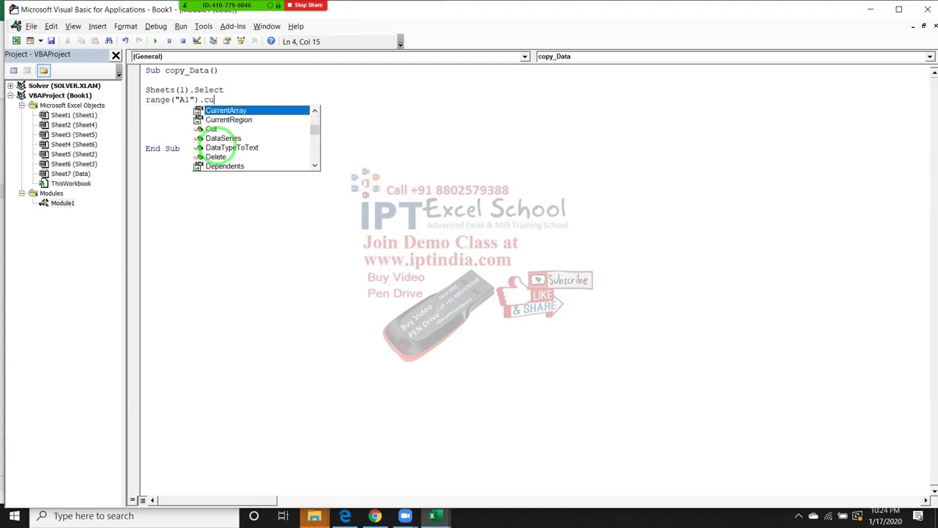
key(Down)
key(Tab)
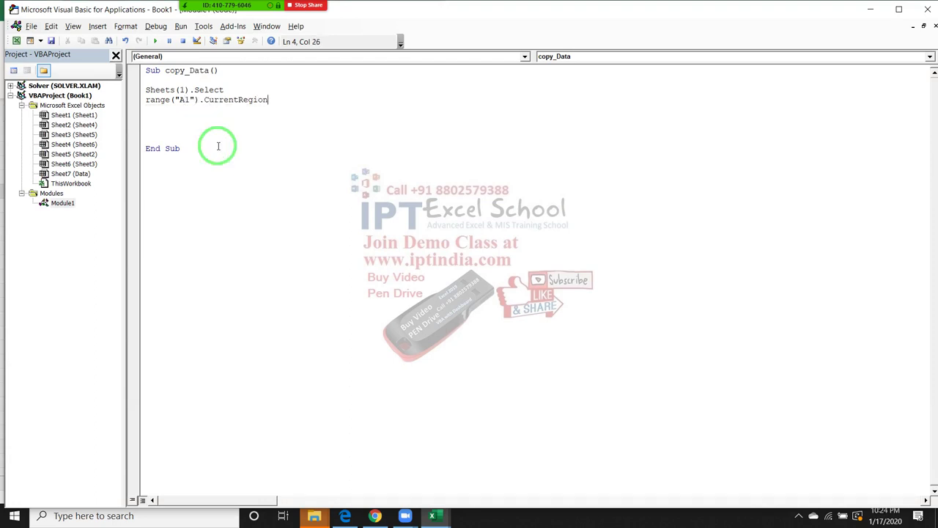
text(.se)
key(Return)
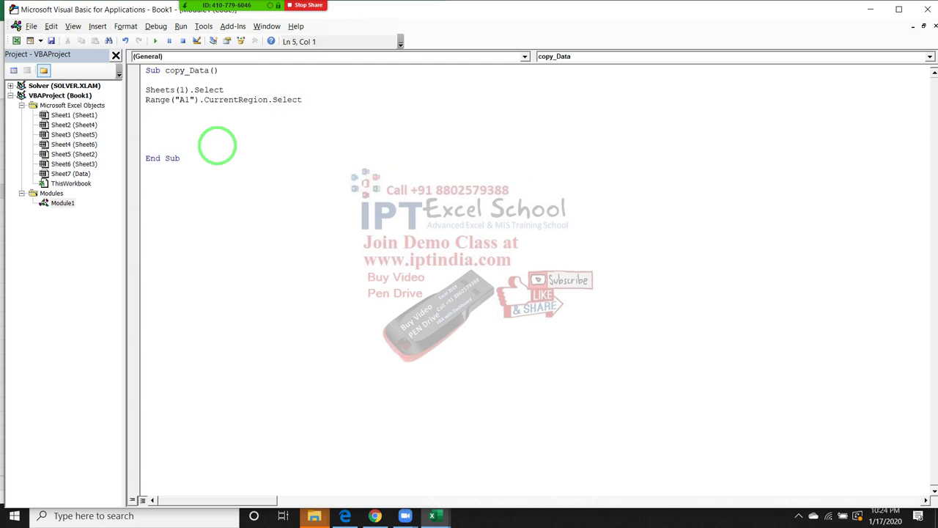
text(sele)
text(tio)
text(n.copy)
key(Return)
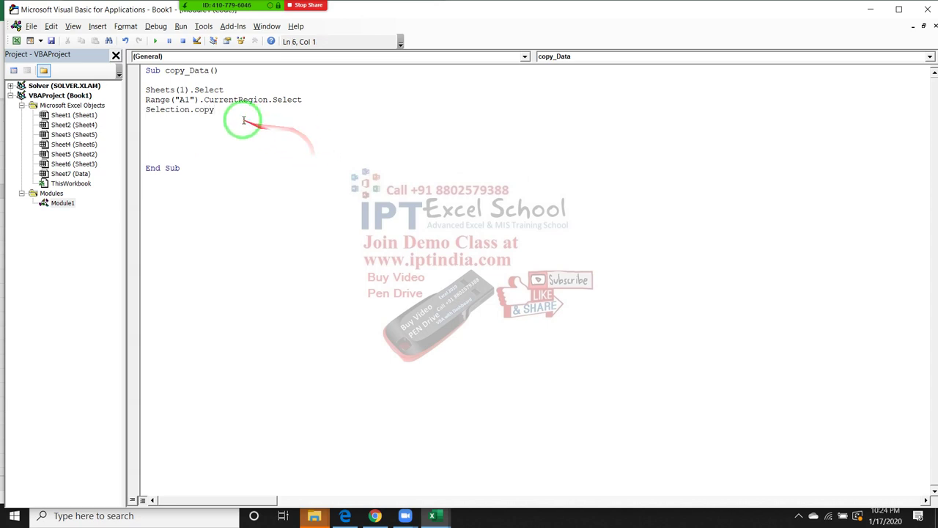
Step: Delete the Selection.Copy line and make the statement Range("A1").CurrentRegion.Copy
drag(219, 110, 146, 108)
key(Delete)
key(Delete)
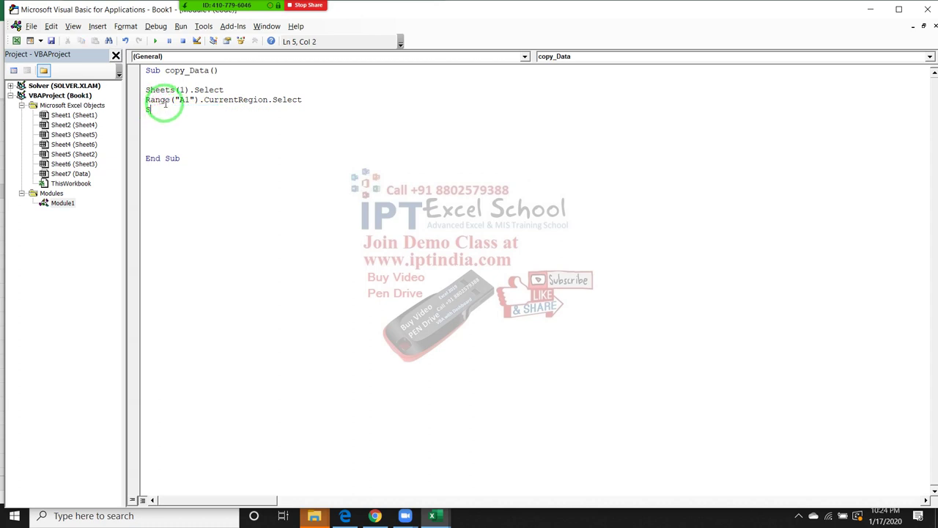
click(277, 100)
double_click(278, 99)
key(BackSpace)
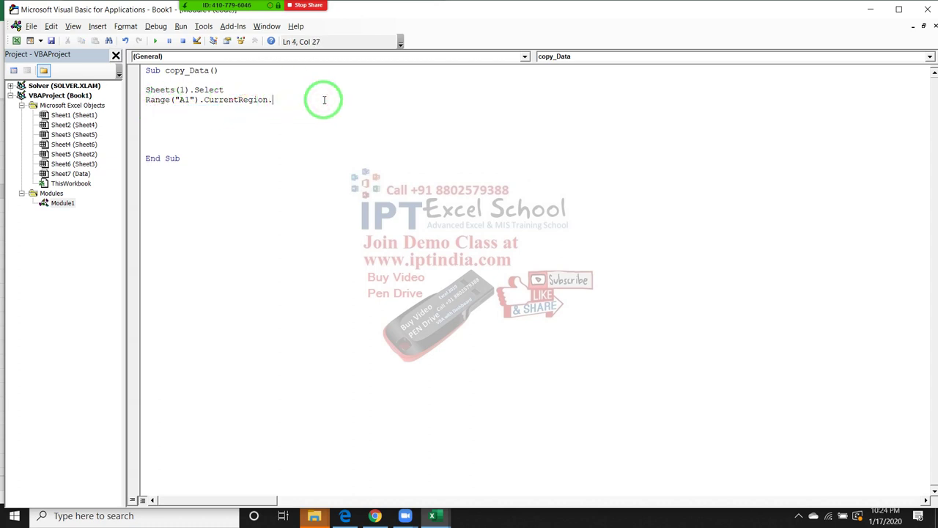
text(copy)
key(Down)
key(alt+F11)
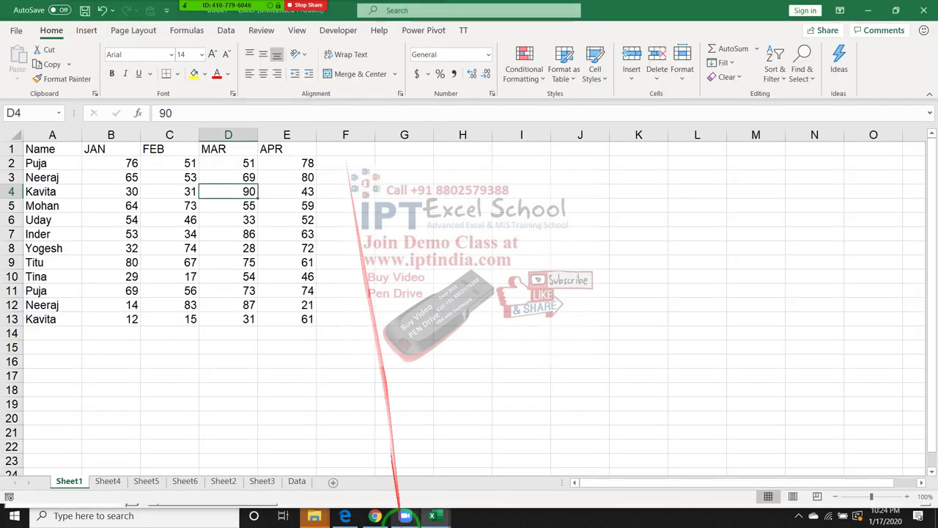
click(299, 482)
Step: Add Sheets("Data").Select, Range("A1").Select and an ActiveSheet.paist line after the copy line
key(alt+F11)
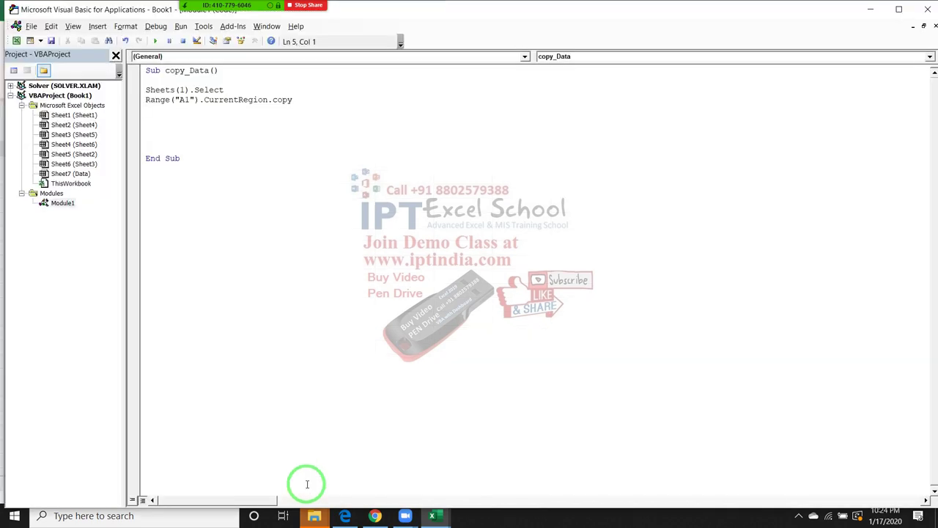
text(s)
text(h)
text(ee)
text(ts(")
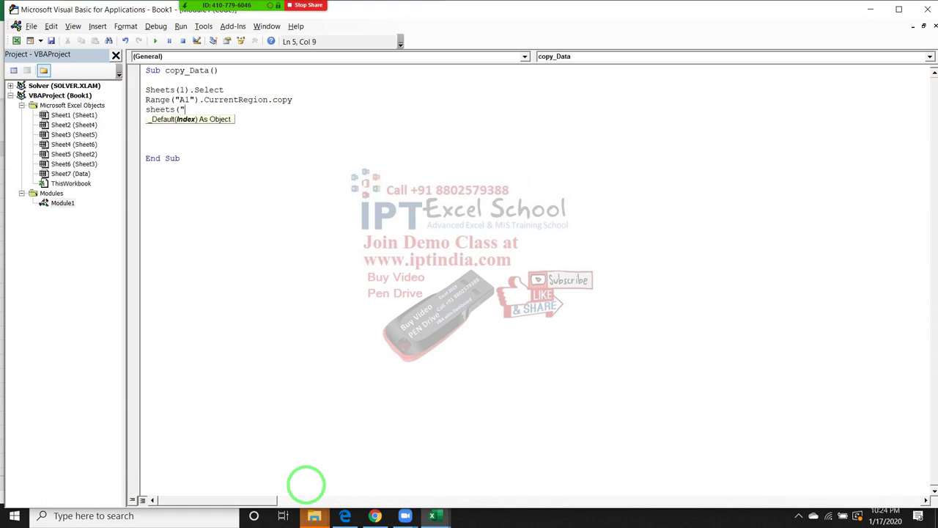
text(Data")
key(Escape)
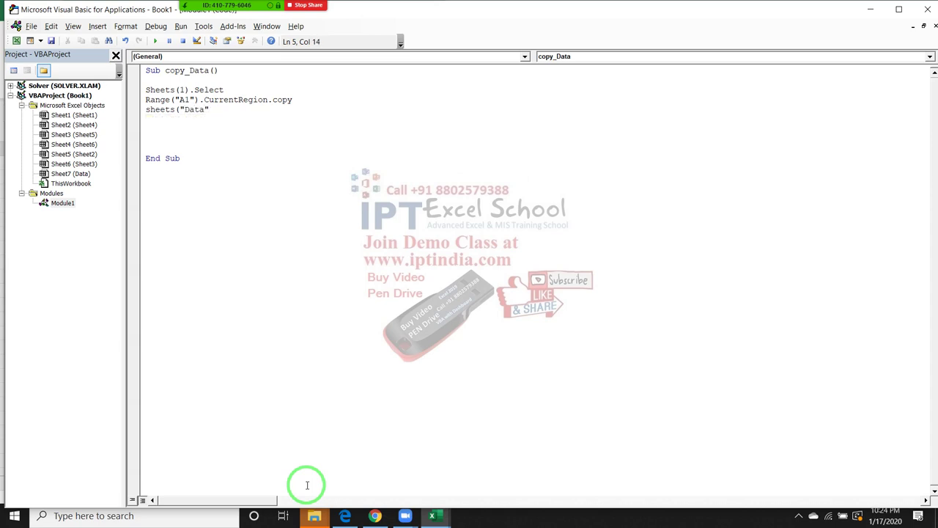
text(sel)
text(ec)
text(t)
key(Return)
text(r)
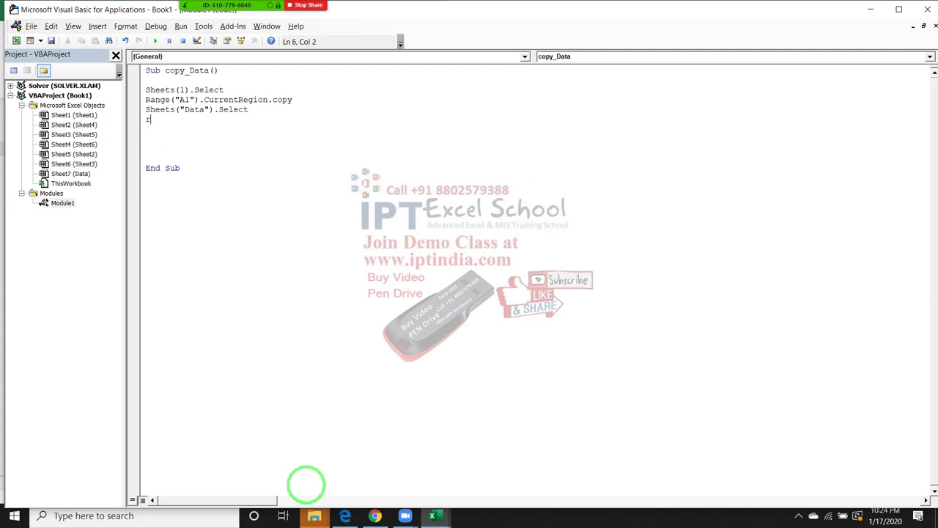
text(ange)
text(("A)
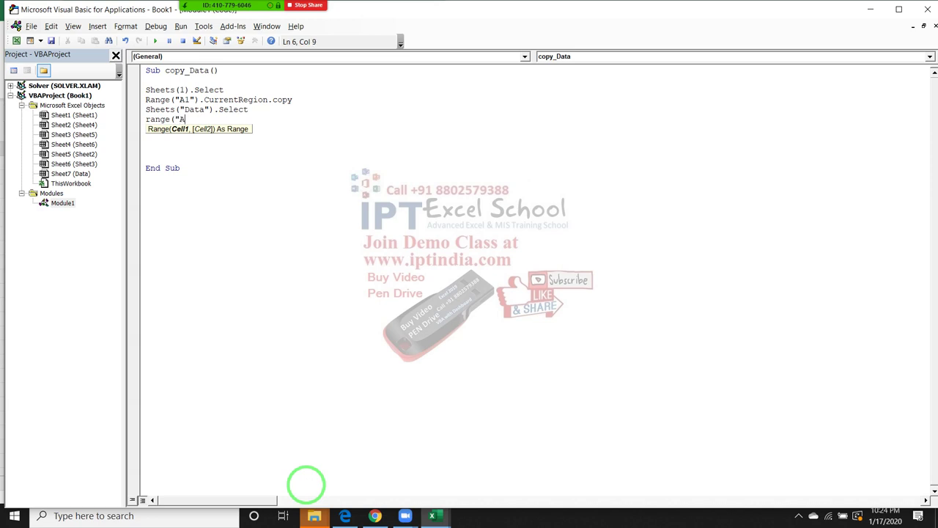
text(1"))
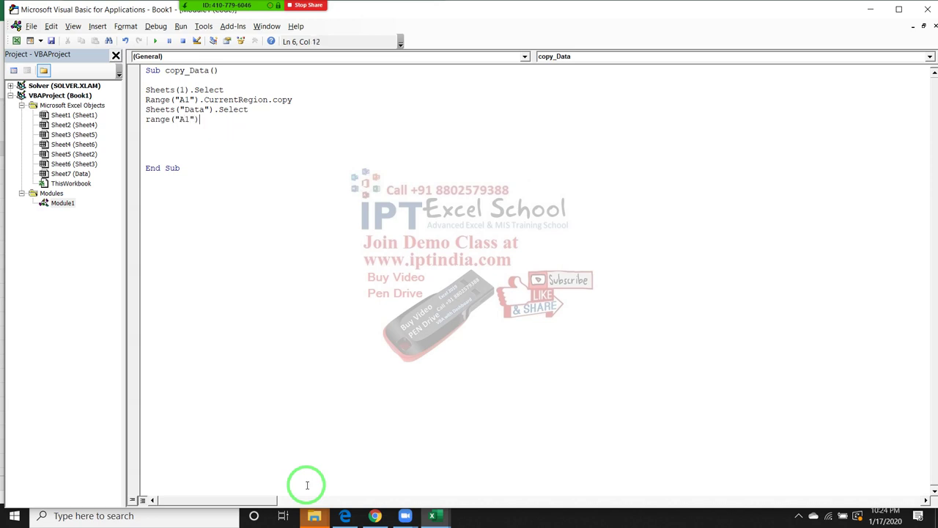
text(.)
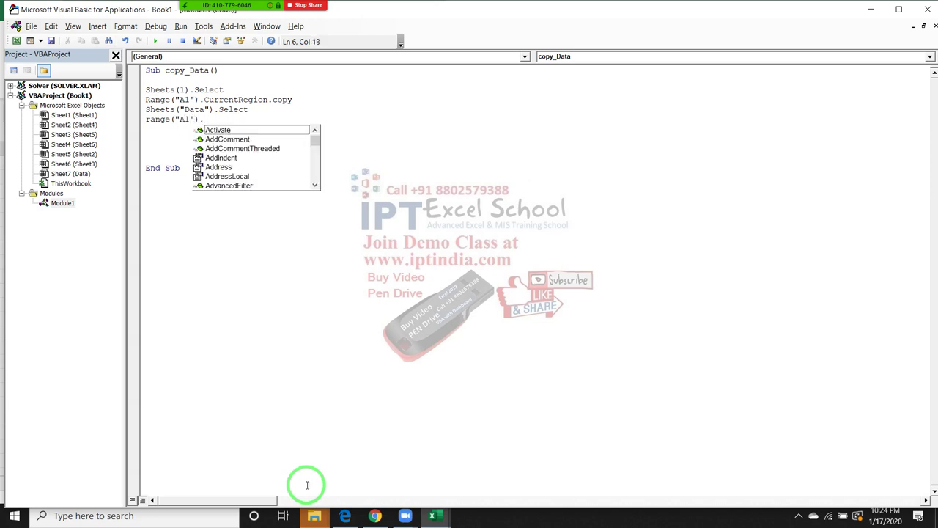
text(sel)
key(Return)
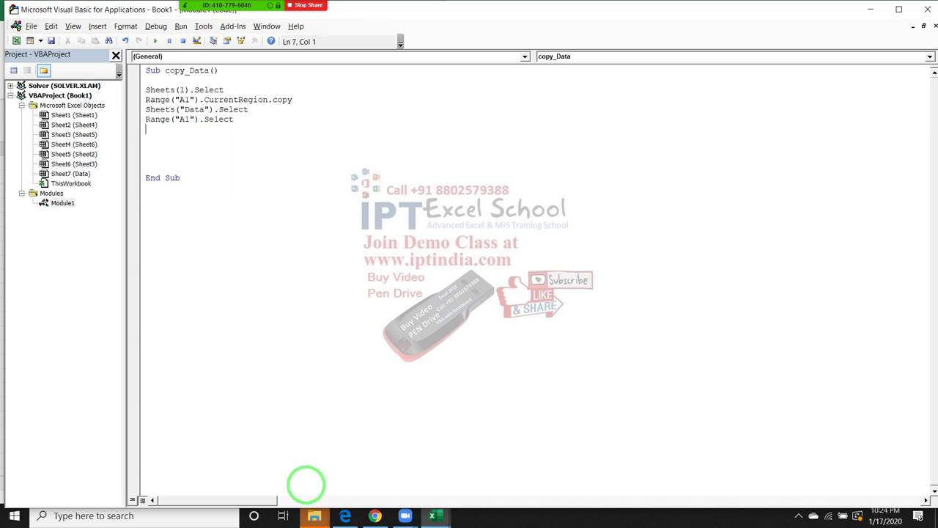
text(active)
text(sheet)
text(.pais)
text(t)
Step: Fix the misspelled paist so the last line reads ActiveSheet.Paste
key(Return)
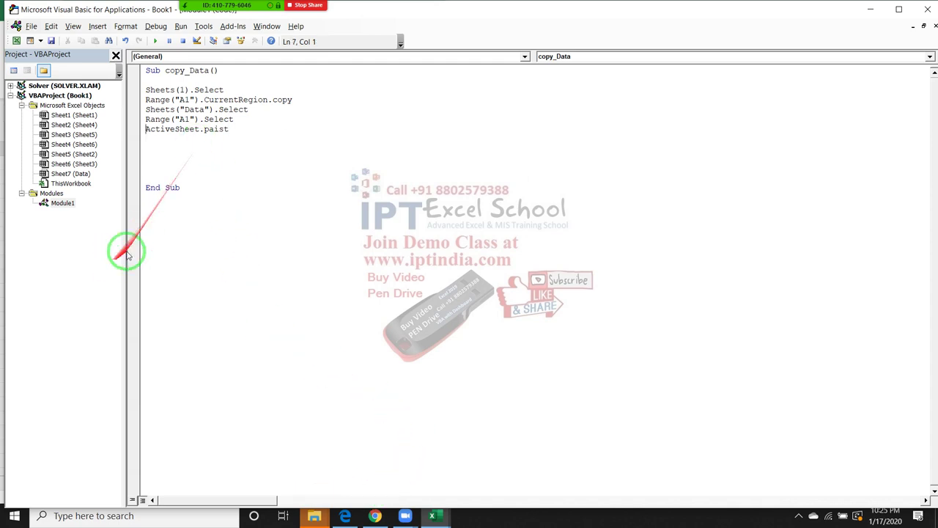
click(206, 129)
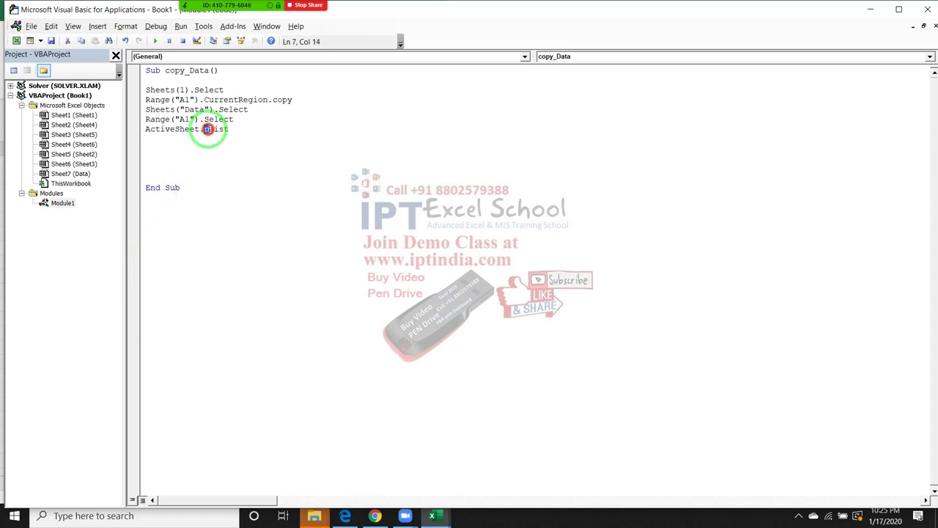
click(234, 131)
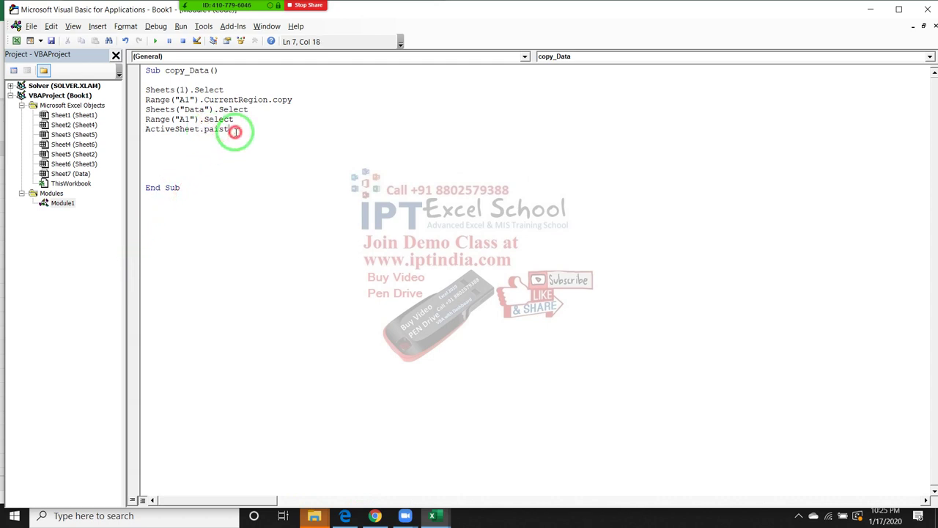
text(e)
click(219, 130)
key(BackSpace)
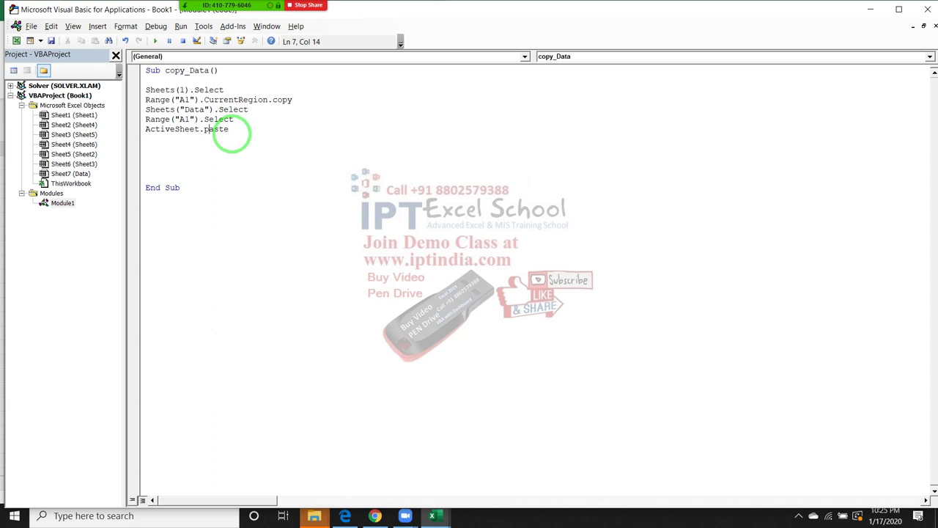
click(228, 139)
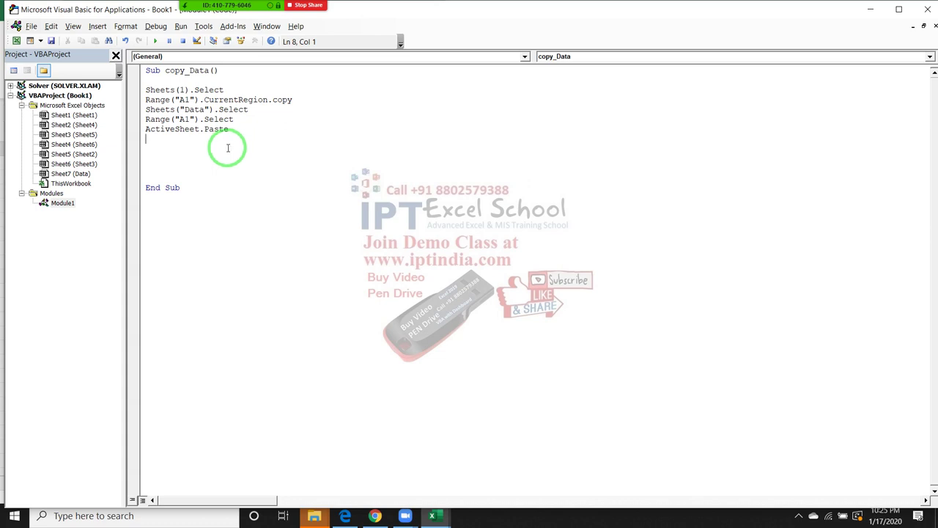
click(214, 128)
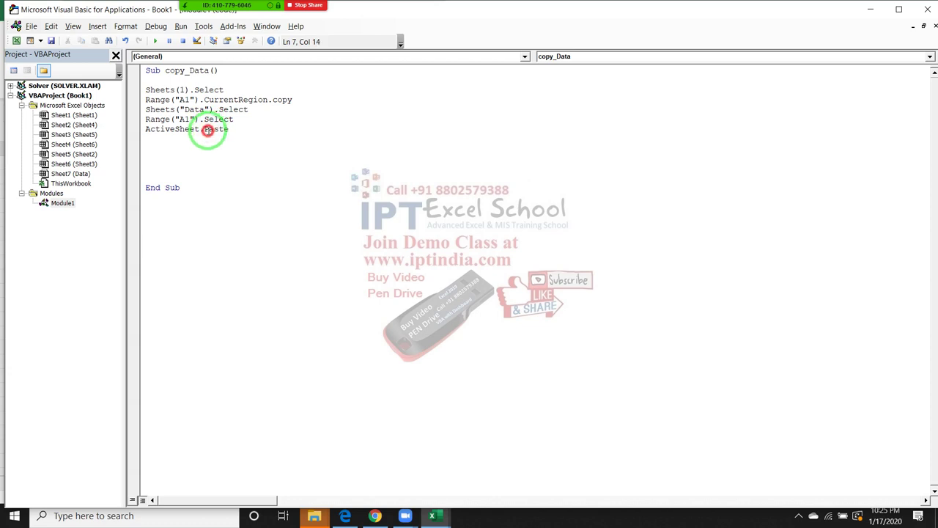
drag(208, 129, 203, 131)
Step: Change Range("A1").Select to Range("A1").PasteSpecial xlPasteAll
click(211, 140)
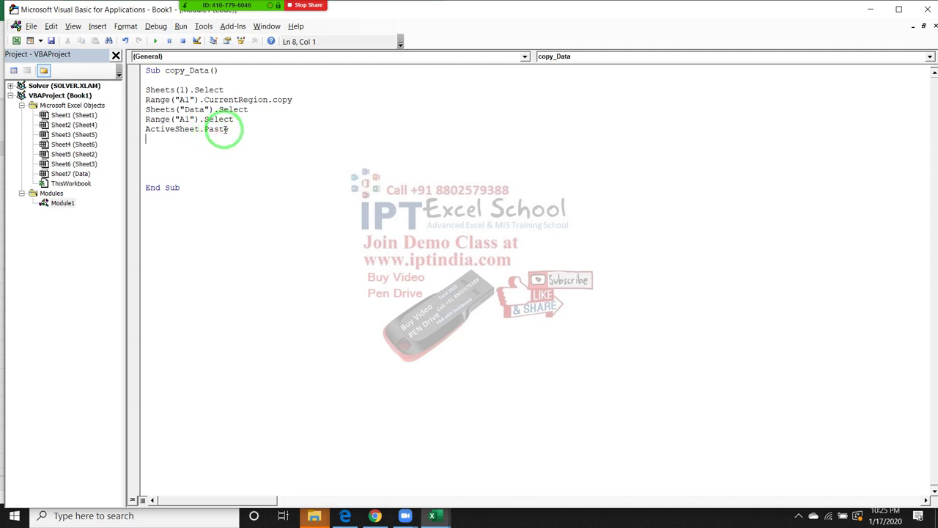
double_click(217, 130)
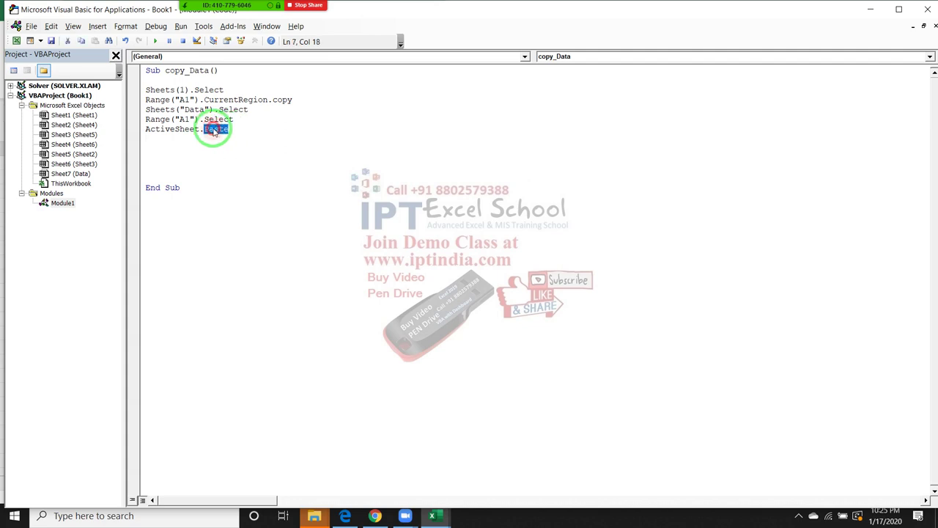
double_click(189, 130)
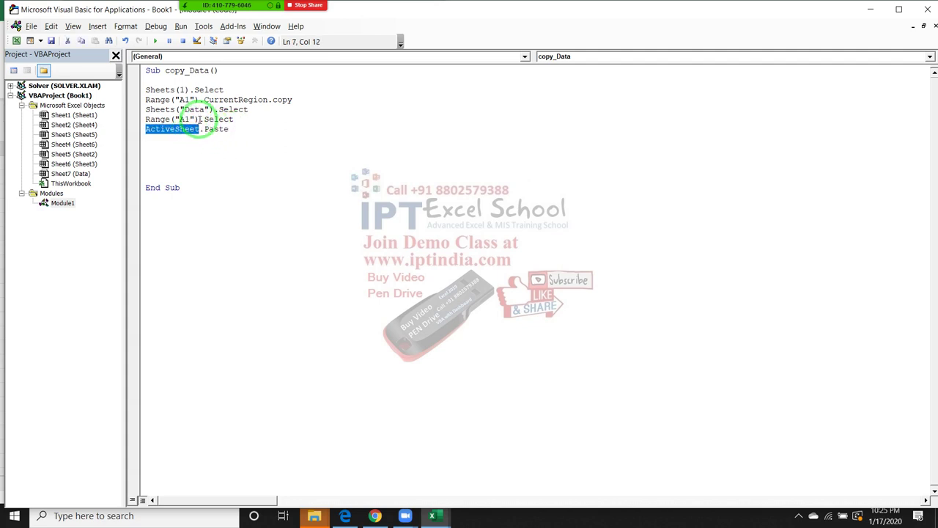
drag(204, 120, 238, 125)
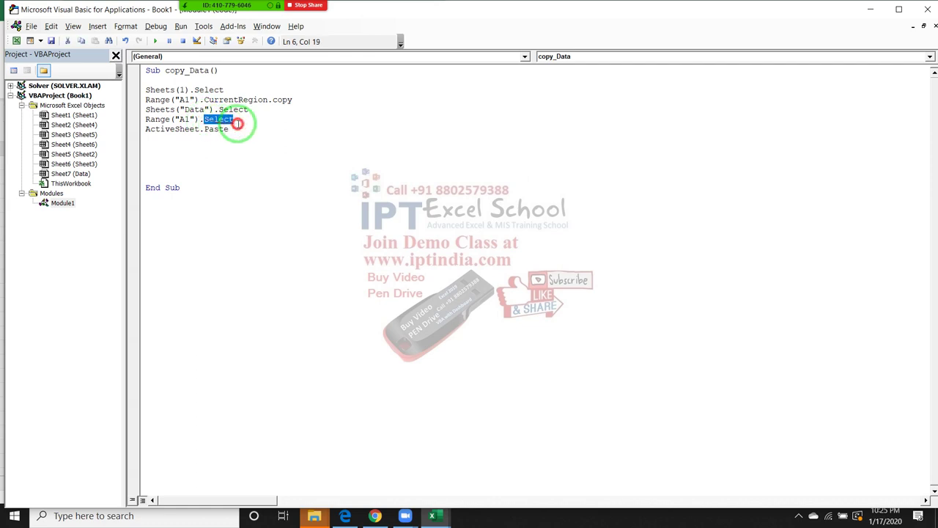
key(Delete)
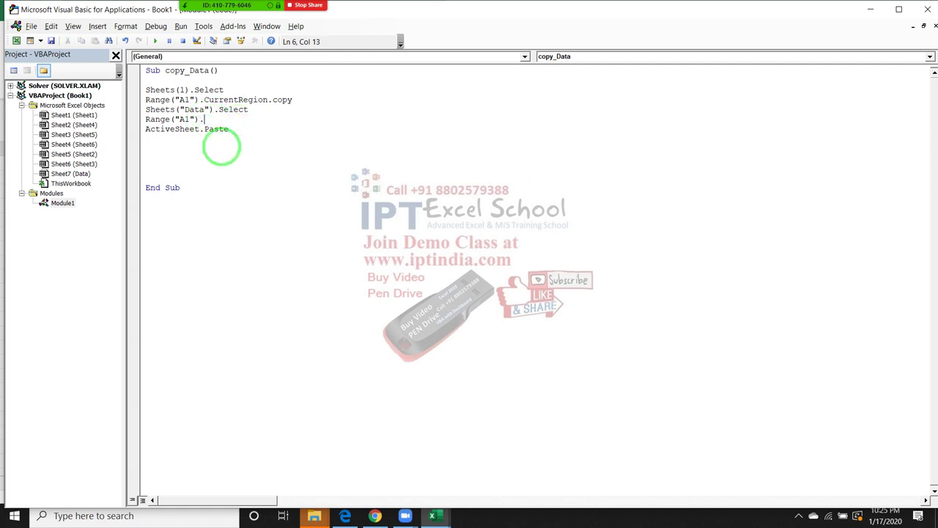
text(.p)
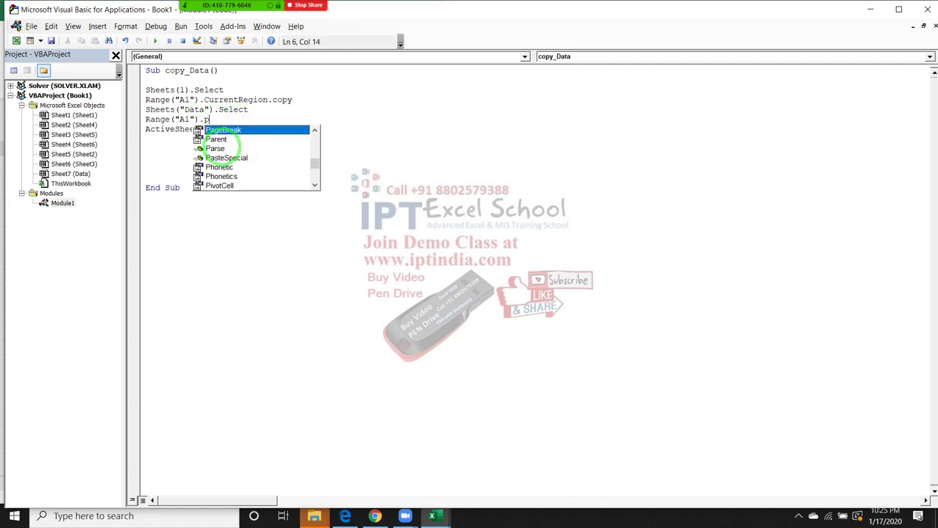
key(Down)
key(Down)
key(Down)
key(Tab)
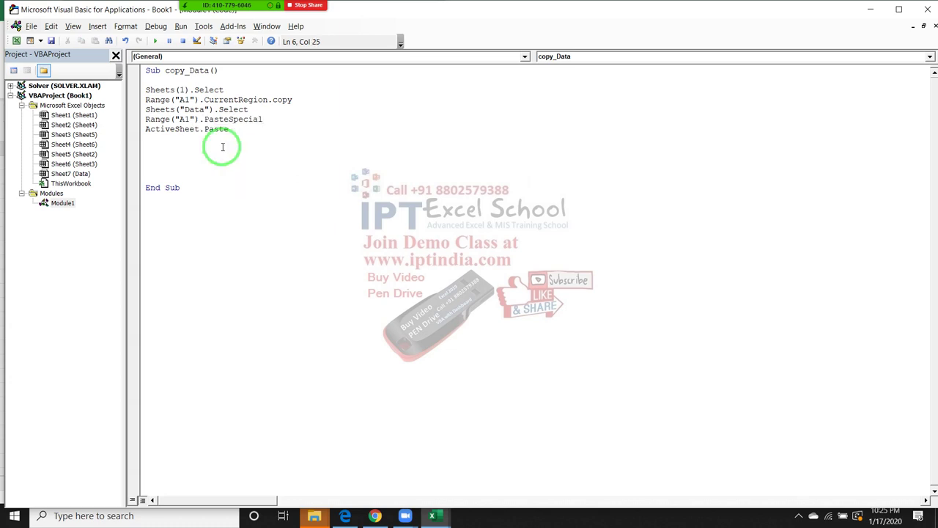
text(()
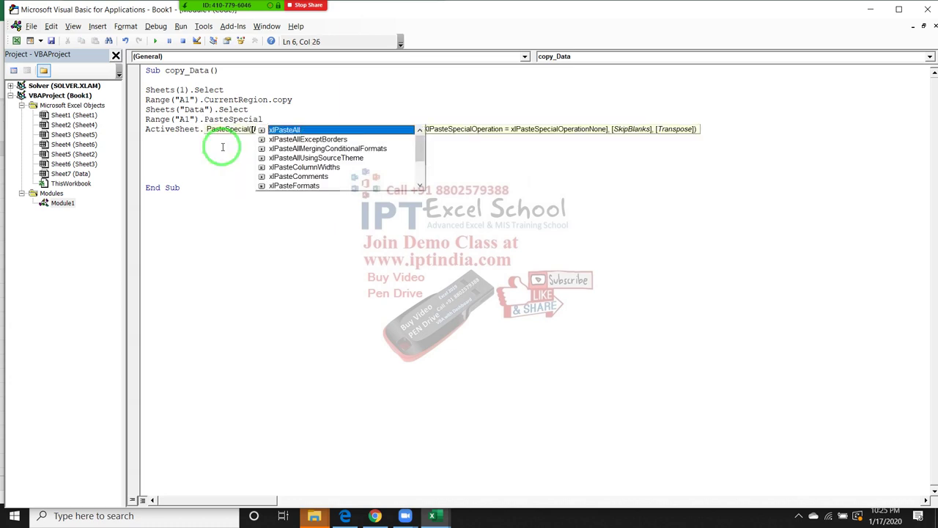
key(Tab)
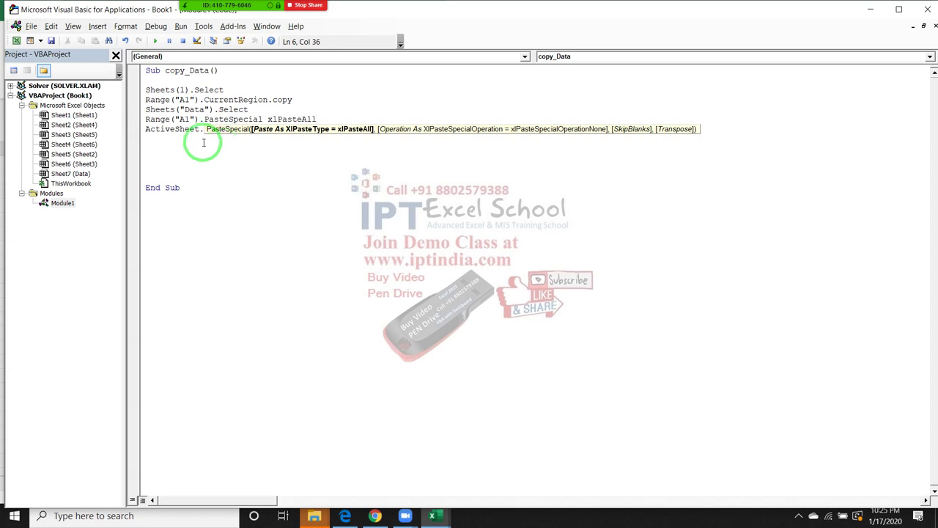
click(231, 129)
Step: Delete the redundant ActiveSheet.Paste line and select the four remaining code lines
drag(232, 130, 146, 130)
key(Delete)
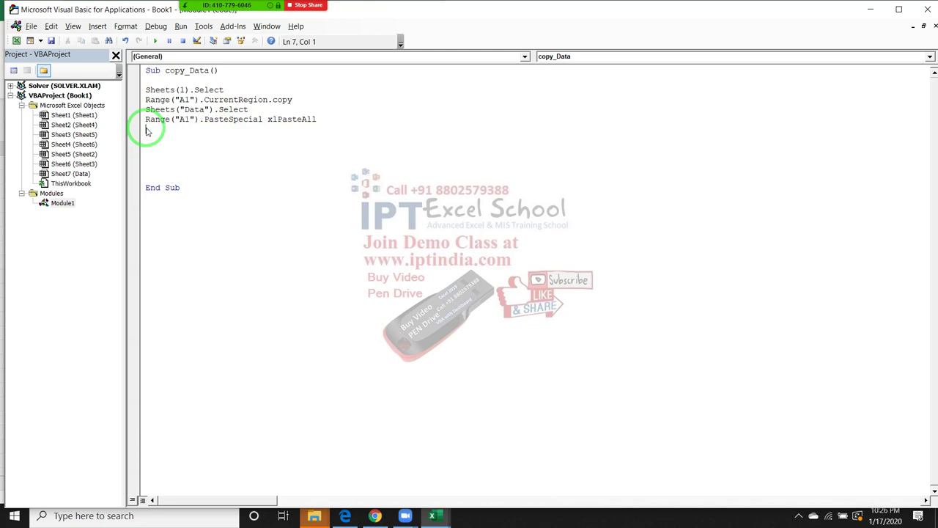
click(177, 148)
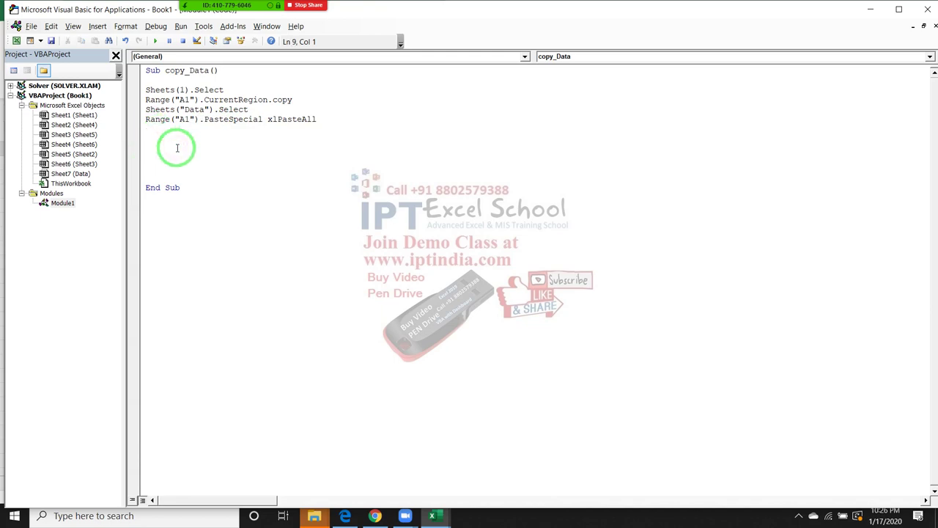
key(alt+Tab)
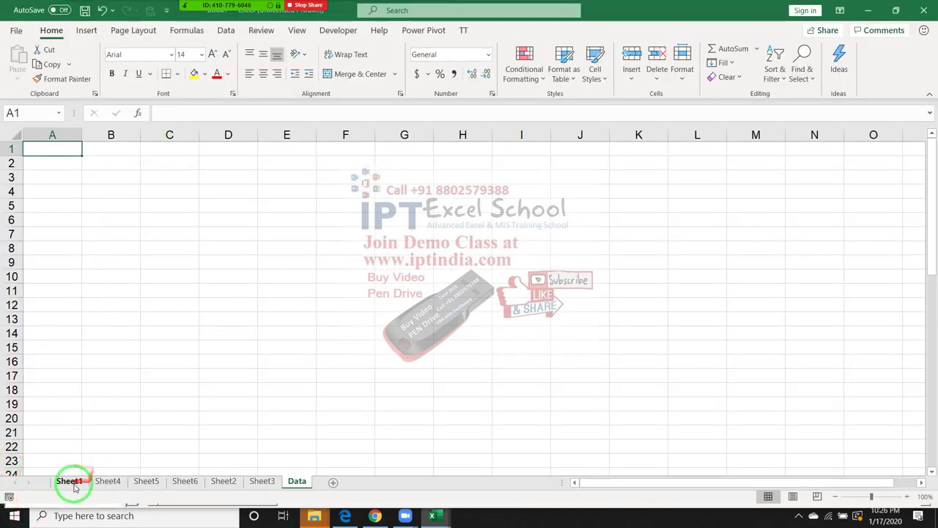
click(94, 482)
key(ctrl+Home)
key(ctrl+a)
key(alt+Tab)
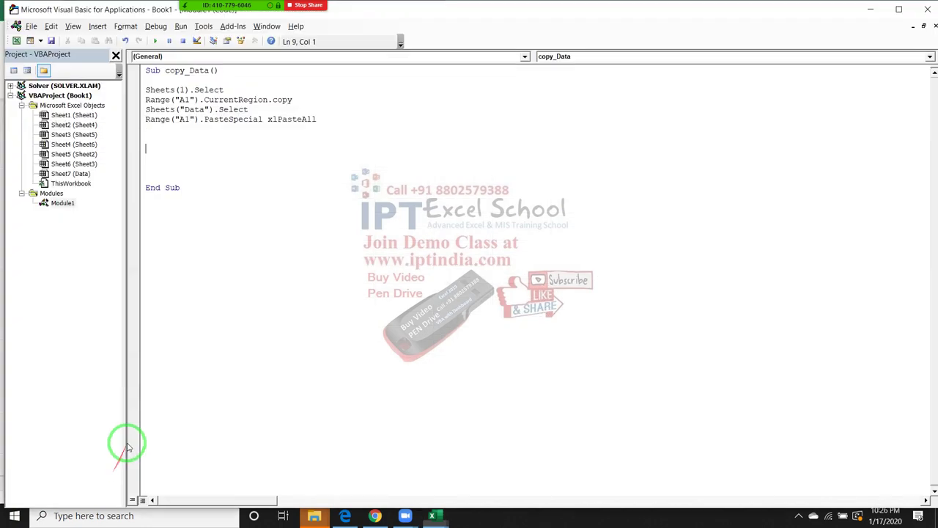
drag(210, 130, 138, 87)
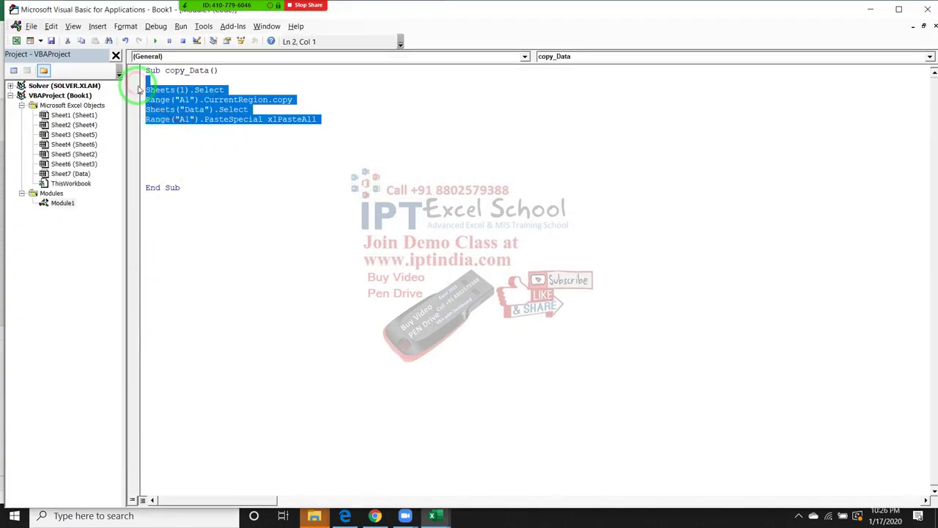
Step: Paste a copy of the four-line block below and change its sheet to Sheets(2)
key(ctrl+c)
click(147, 139)
key(ctrl+v)
click(181, 158)
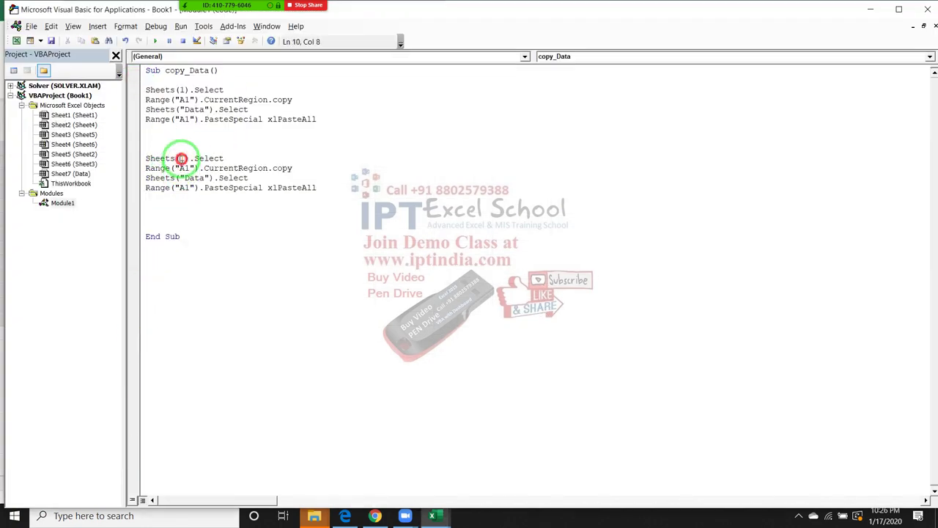
text(2)
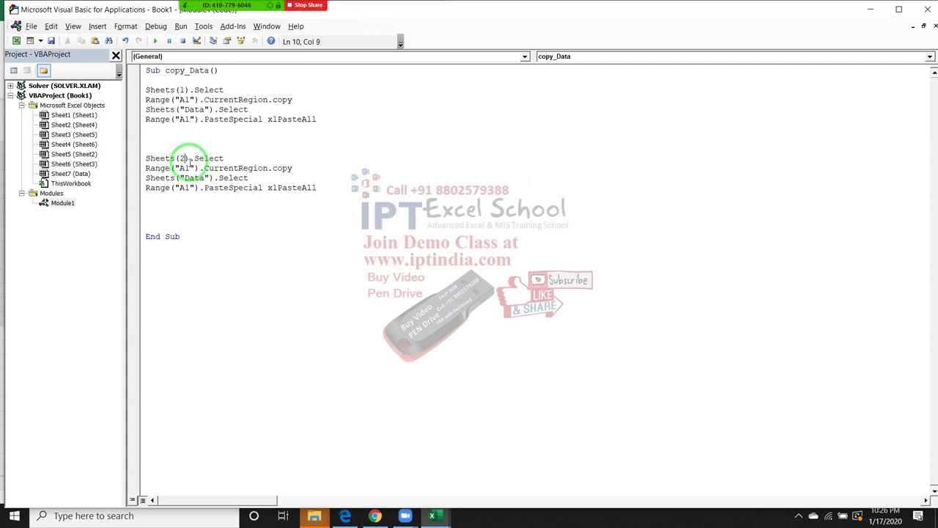
click(181, 188)
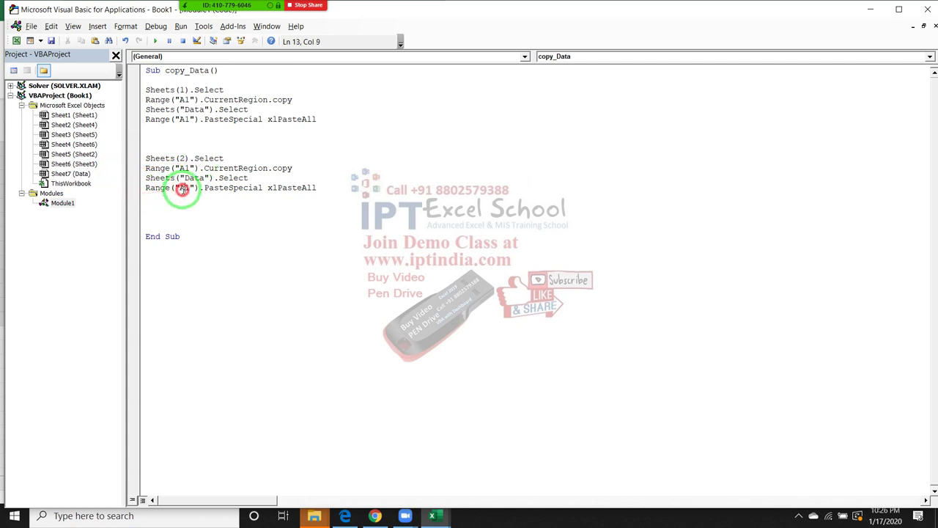
double_click(183, 189)
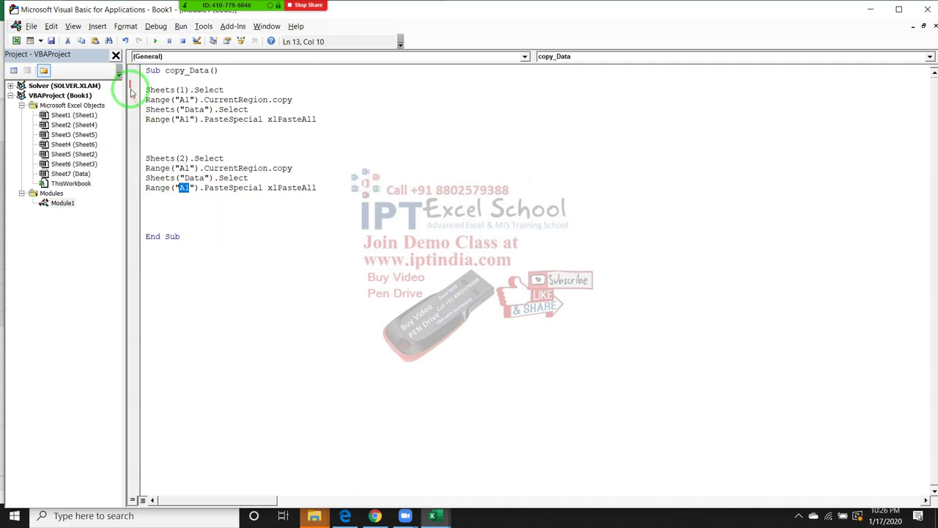
drag(146, 89, 325, 137)
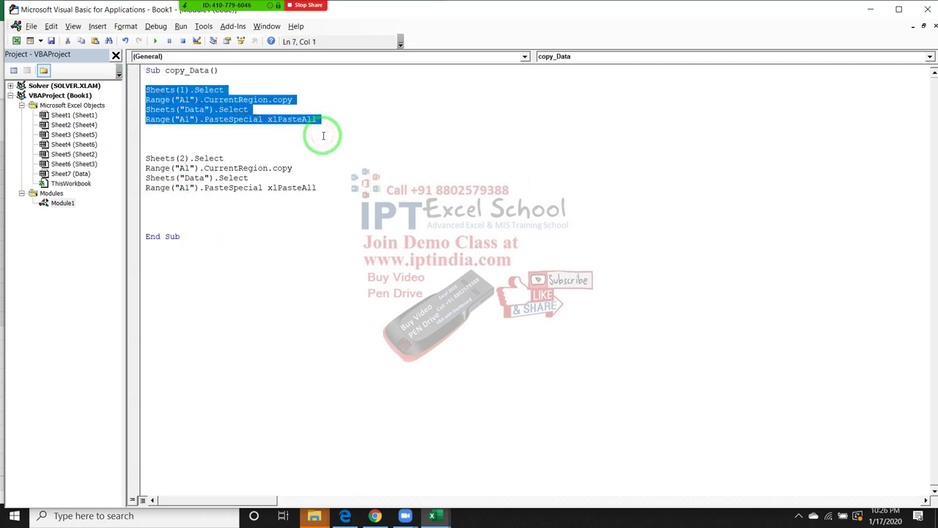
click(325, 147)
drag(145, 119, 262, 121)
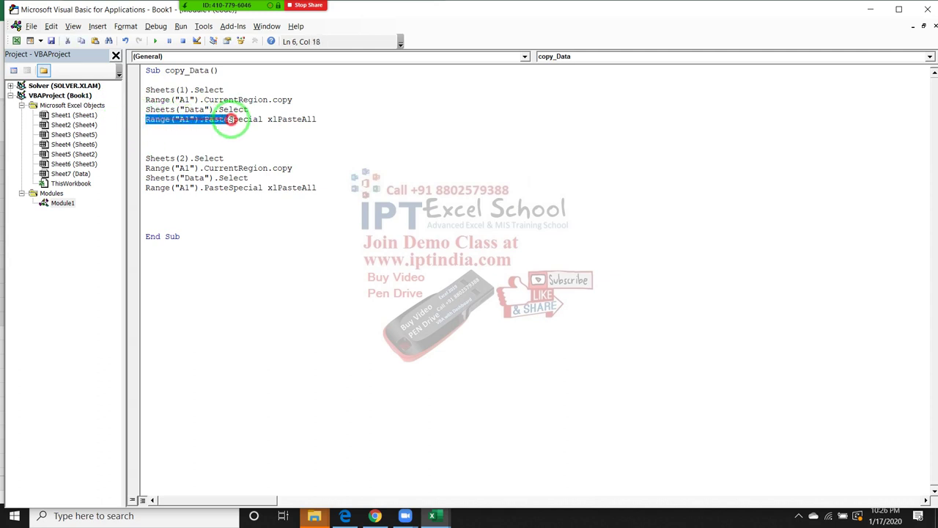
click(148, 189)
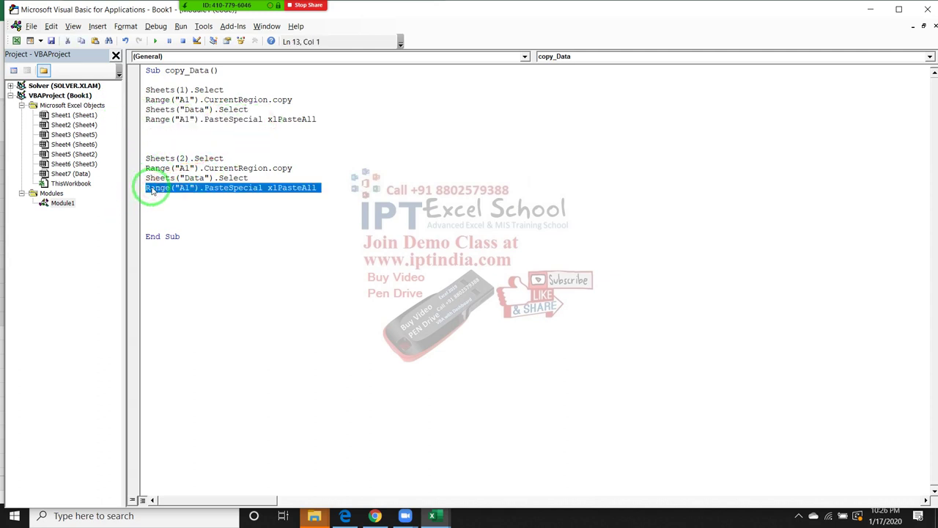
click(185, 189)
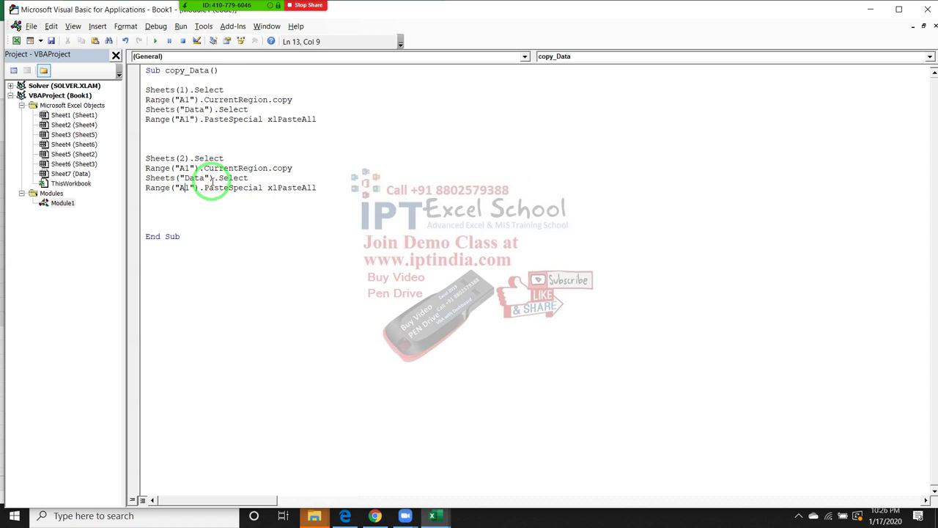
Step: Change the second paste target from A1 to Range("A65000").End(xlUp)
key(Delete)
text(6500)
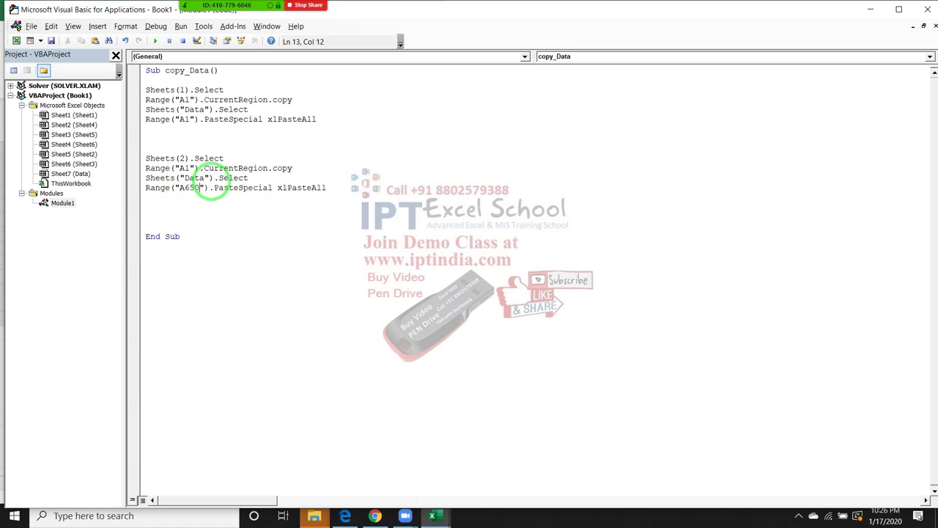
text(0"))
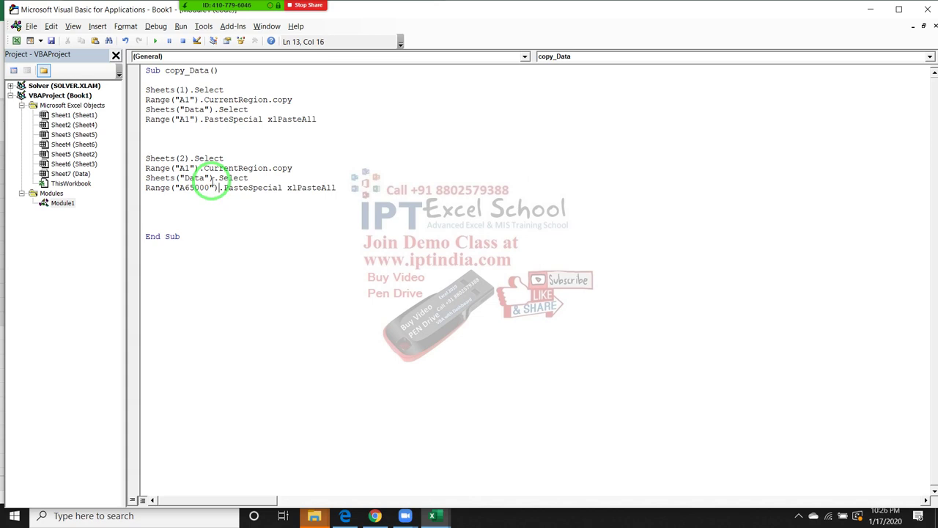
text(.Offset)
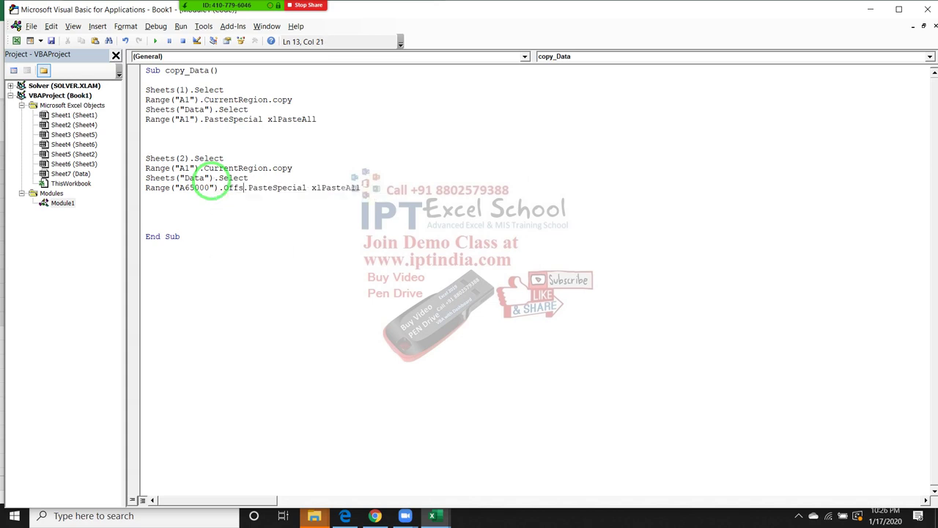
key(BackSpace)
key(BackSpace)
key(BackSpace)
key(BackSpace)
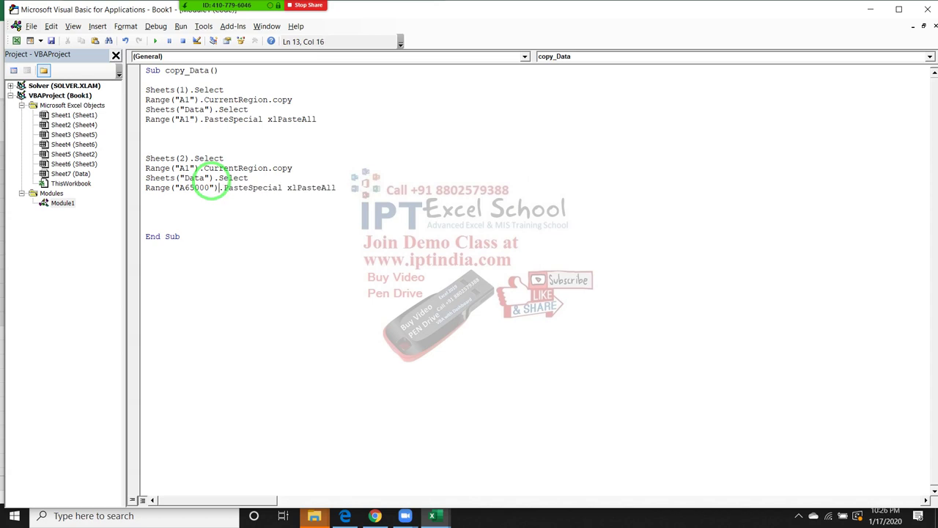
text(End)
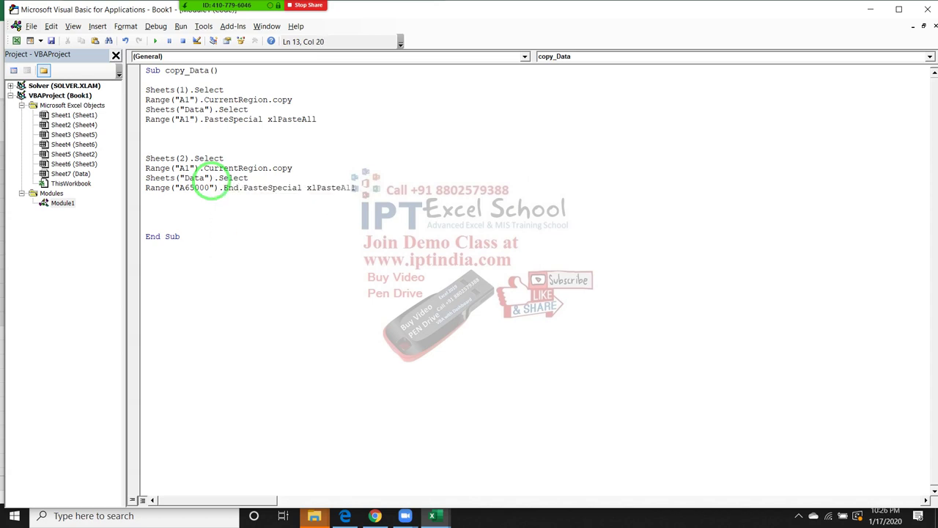
text(()
key(Down)
key(Down)
key(Down)
key(Tab)
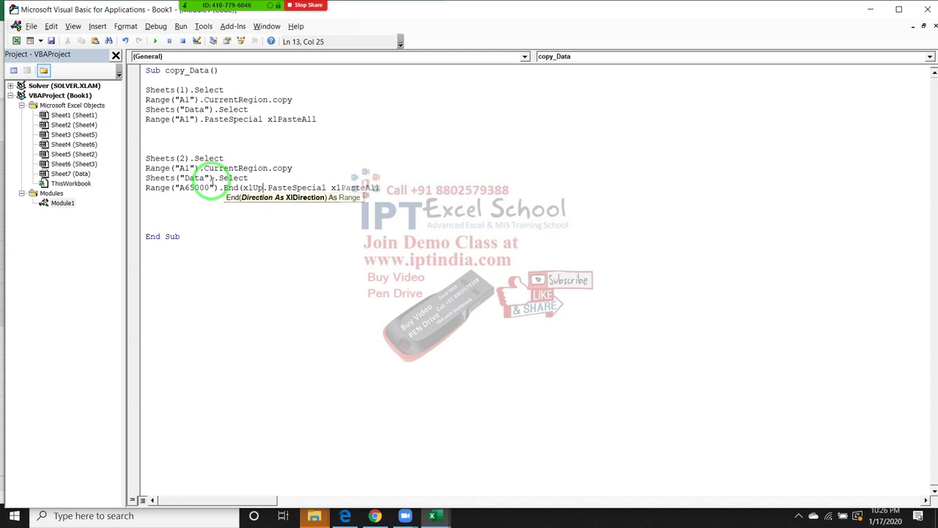
Step: Append .Offset(1, 0) to the End(xlUp) target, correcting the mistyped arguments
text().of)
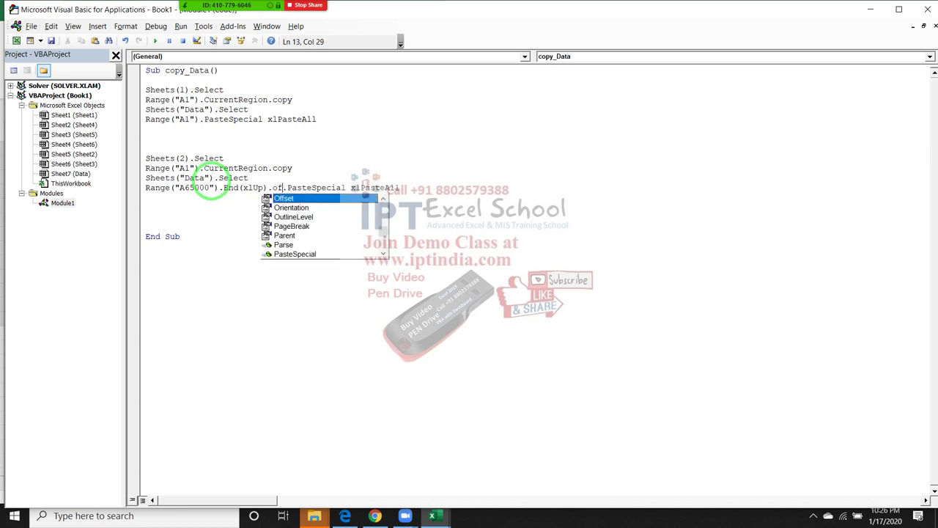
key(Tab)
text((1)
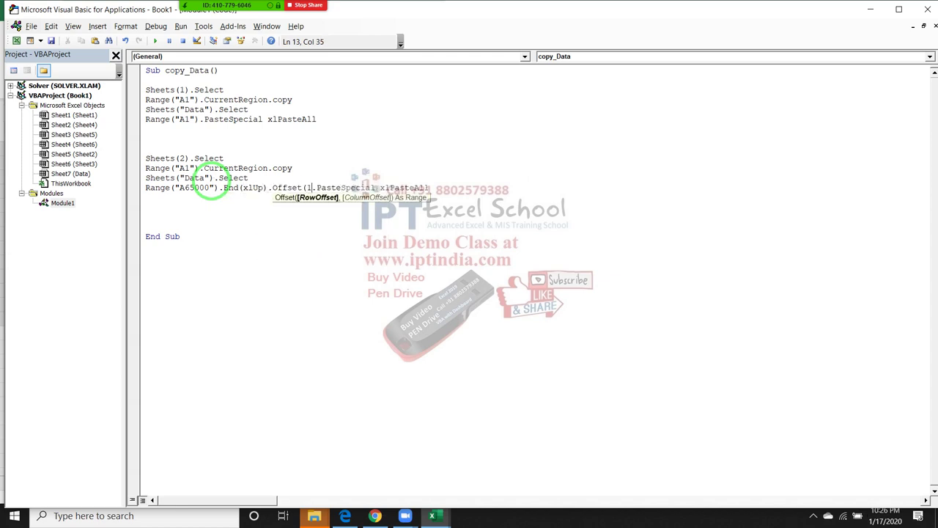
text(,)
key(Left)
key(BackSpace)
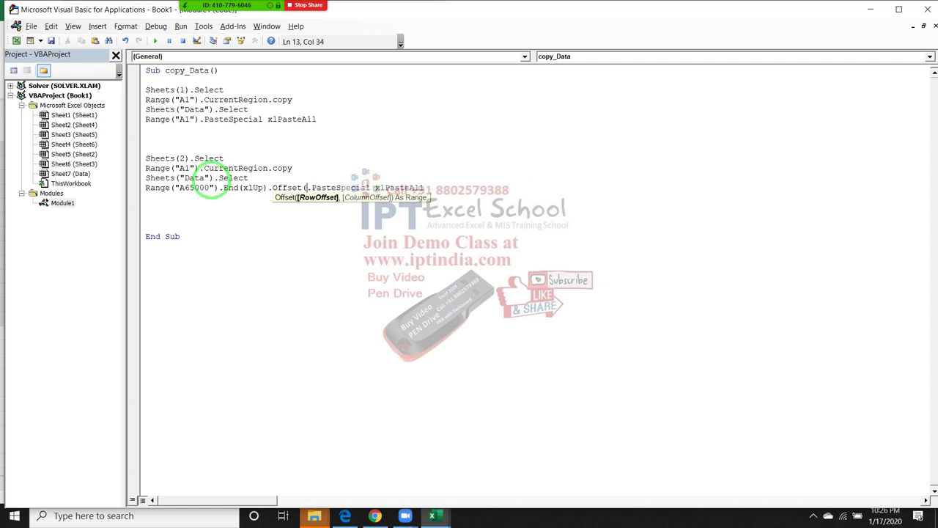
key(Right)
key(BackSpace)
key(BackSpace)
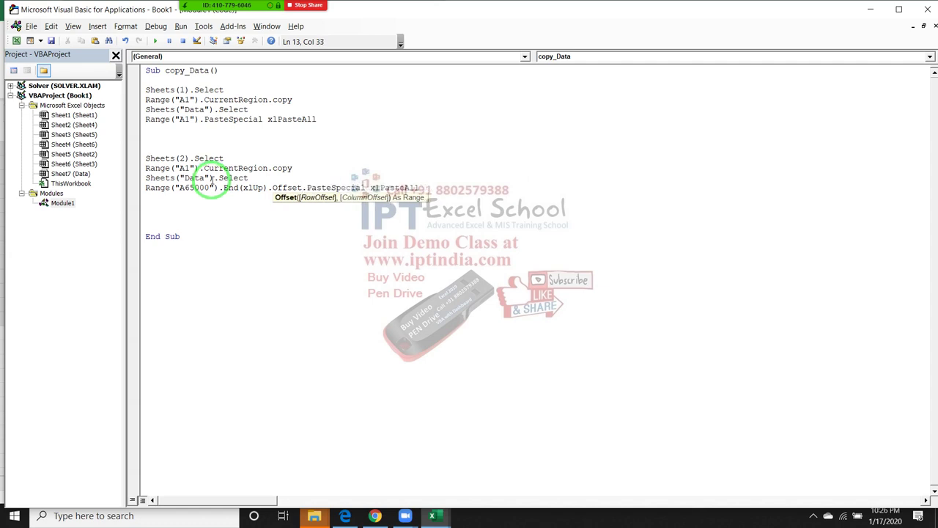
text(()
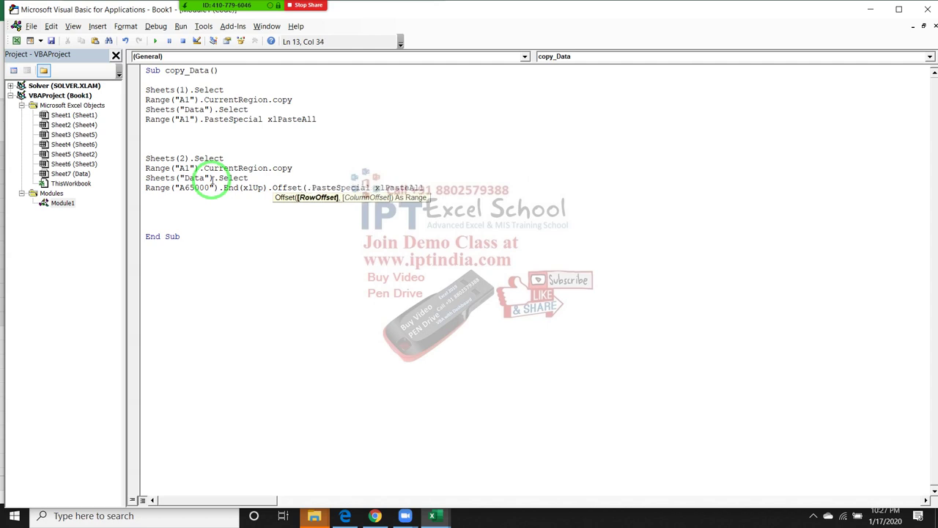
text(1,)
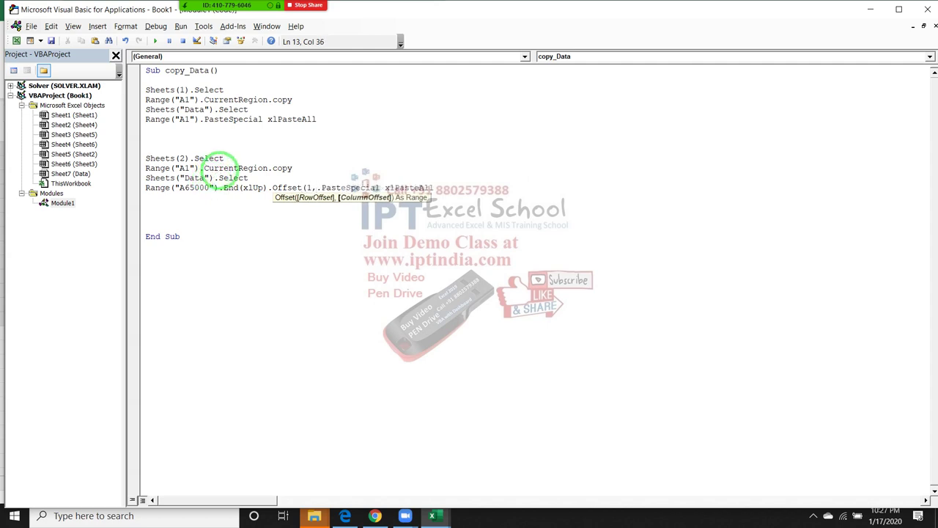
text(0))
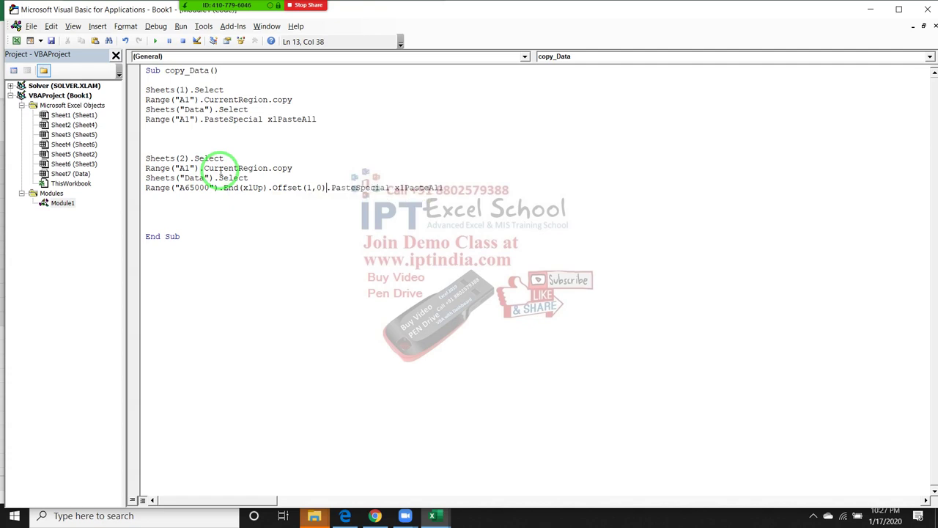
click(196, 197)
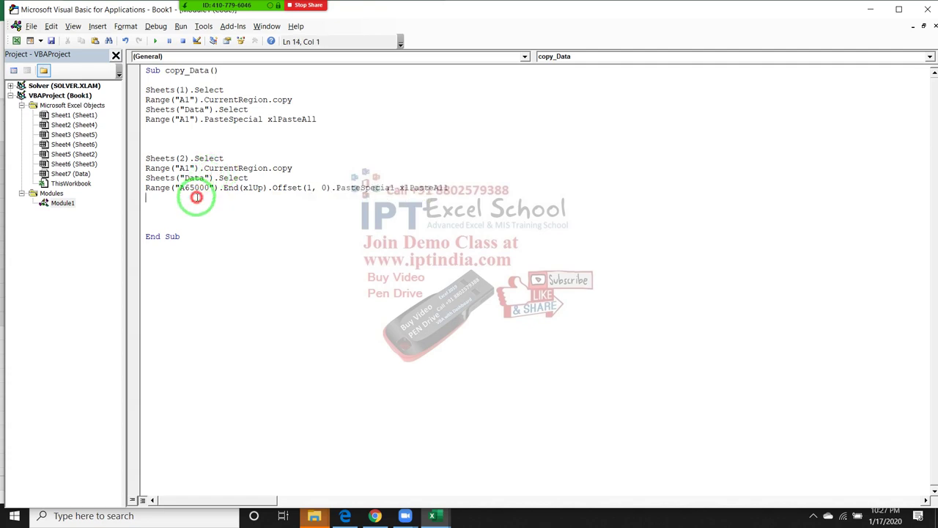
click(154, 188)
Step: Copy Sheet1's whole table and paste it at A1 on the Data sheet
key(alt+F11)
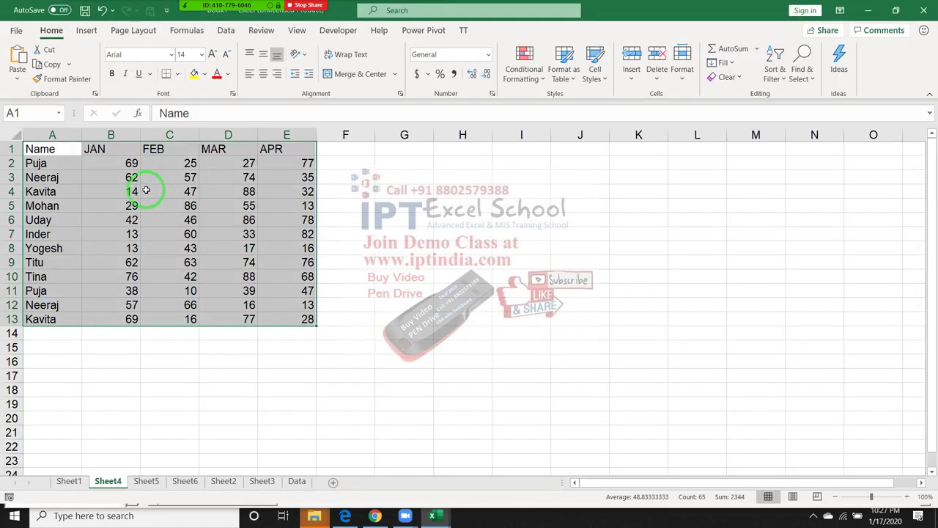
click(72, 479)
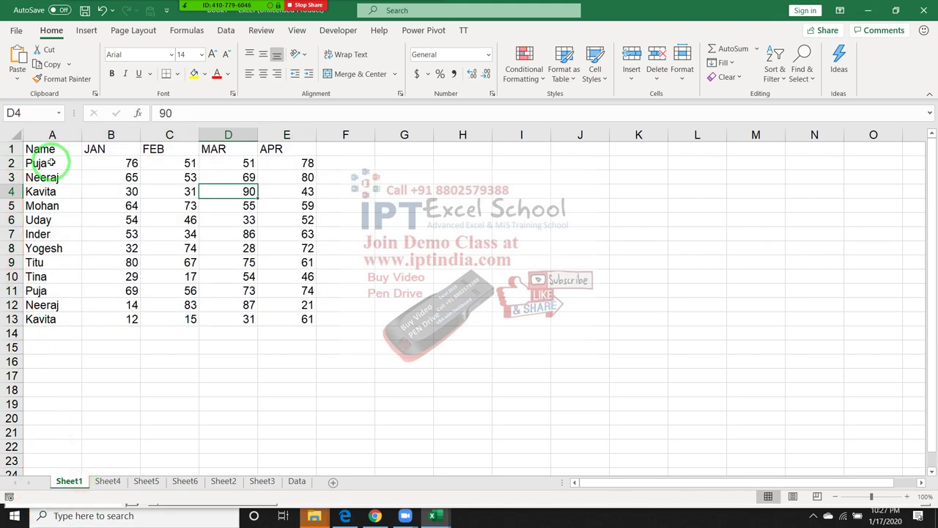
key(ctrl+a)
key(ctrl+c)
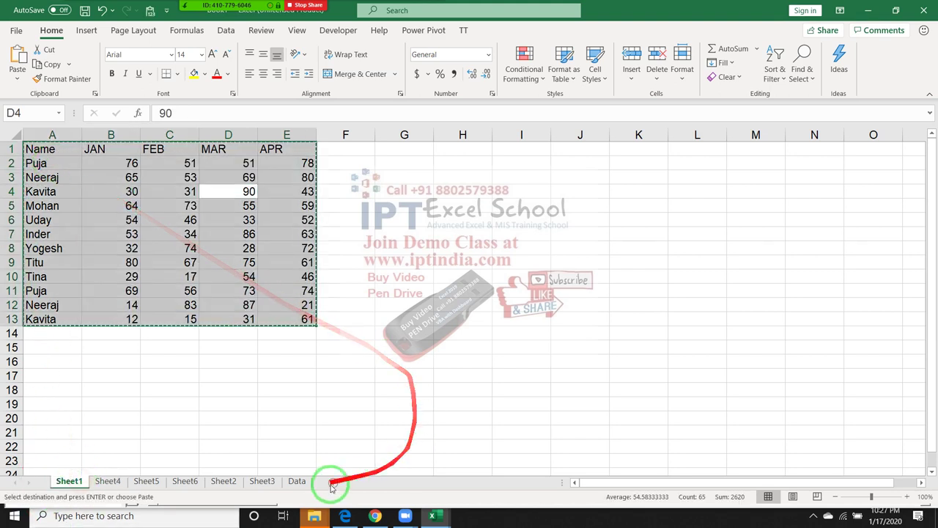
click(291, 483)
key(ctrl+v)
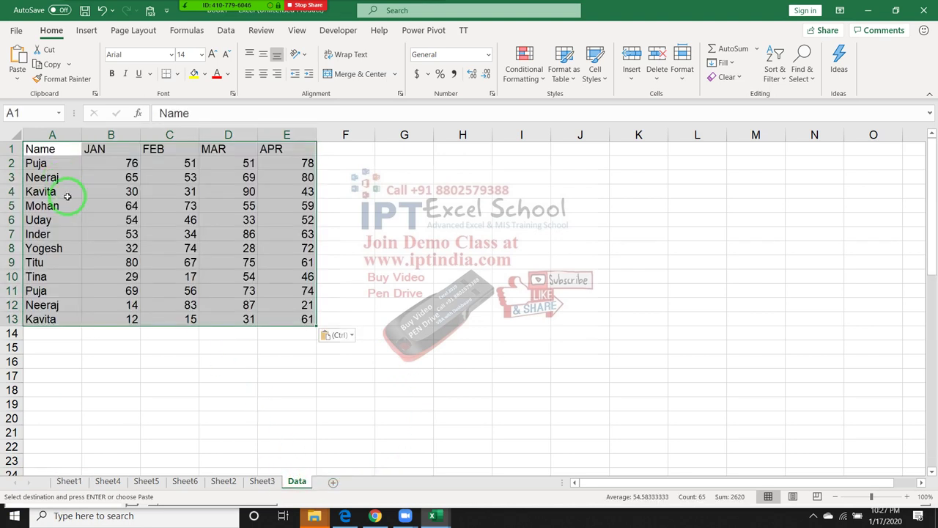
click(79, 235)
key(Escape)
Step: Go to A65000 and jump up with Ctrl+Up to reach the last filled cell, A13
click(75, 348)
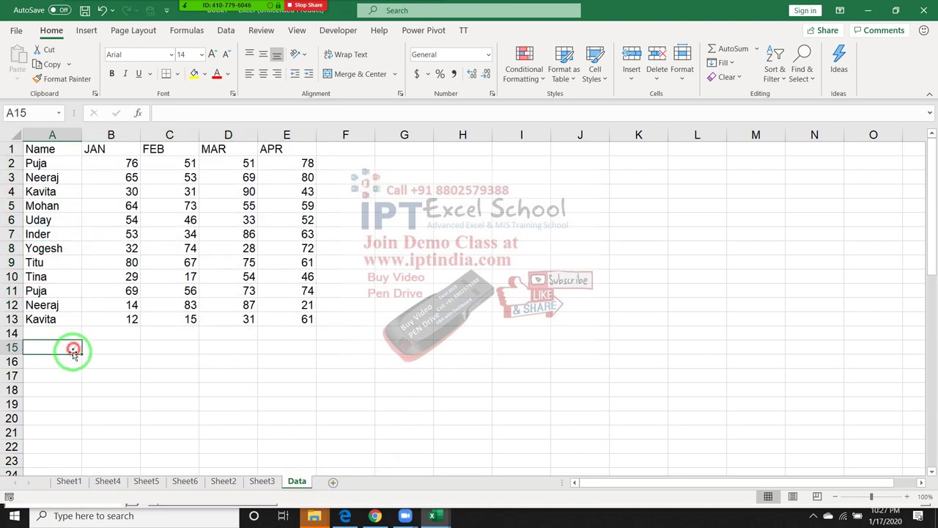
click(31, 113)
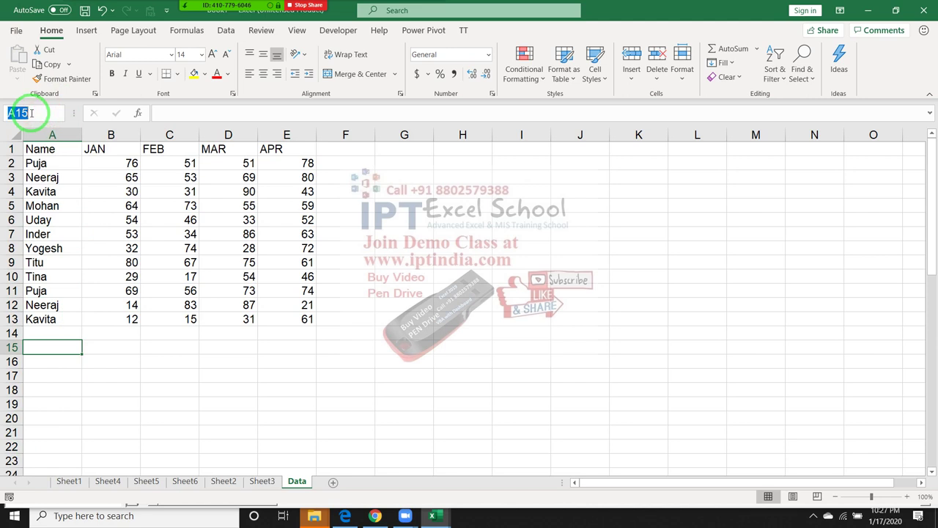
text(a65000)
key(Return)
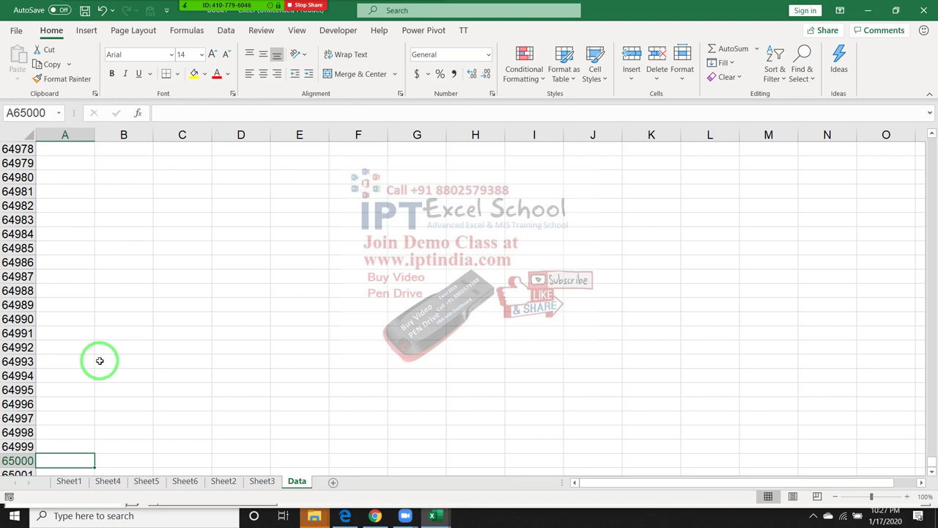
key(ctrl+Up)
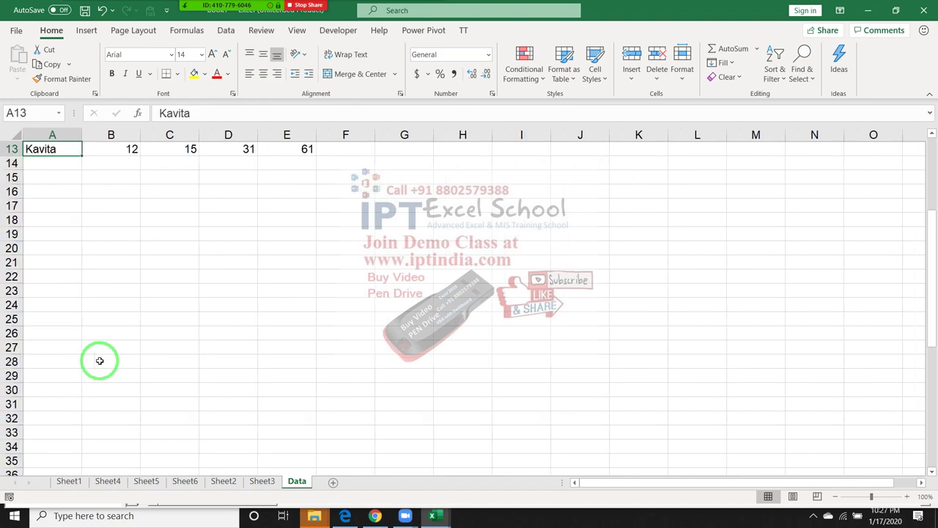
scroll(98, 359, up, 4)
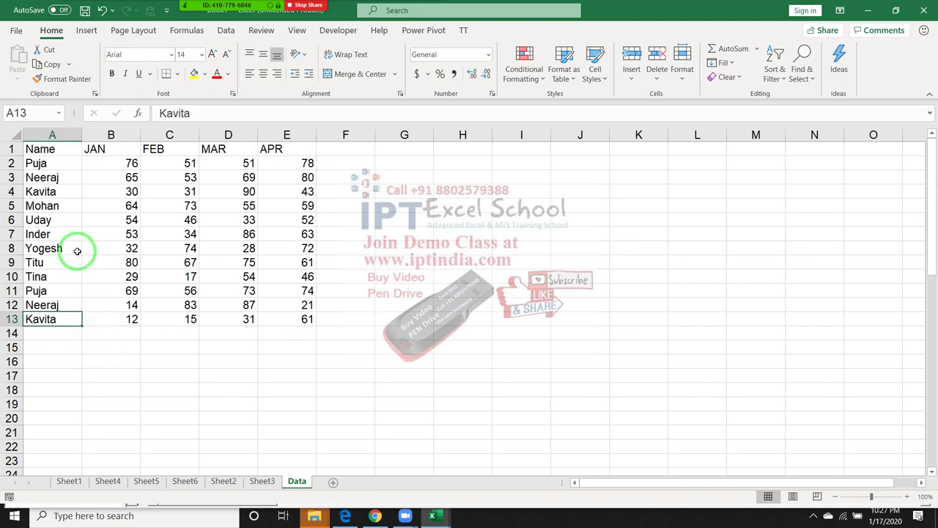
Step: Check in the workbook that Offset(1, 0) moves from A13 down to empty A14
key(alt+F11)
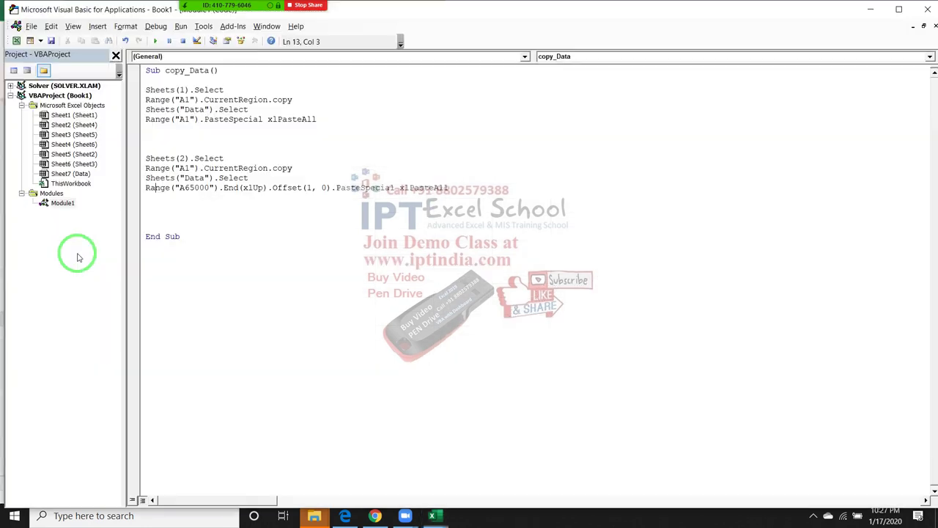
click(306, 187)
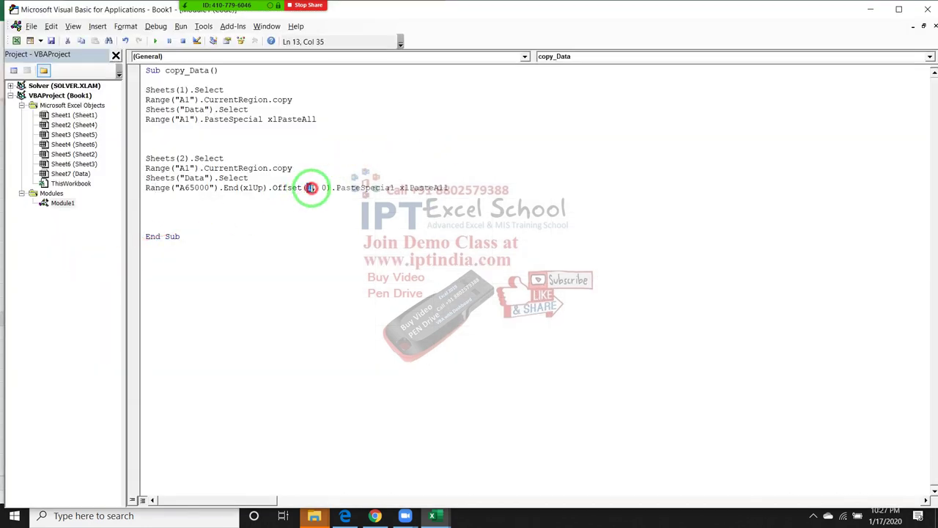
click(328, 189)
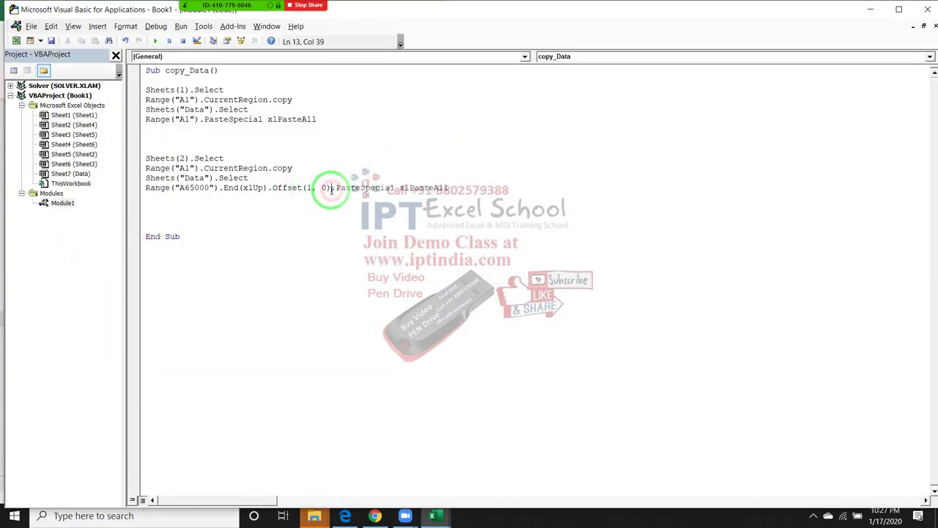
click(325, 189)
key(alt+F11)
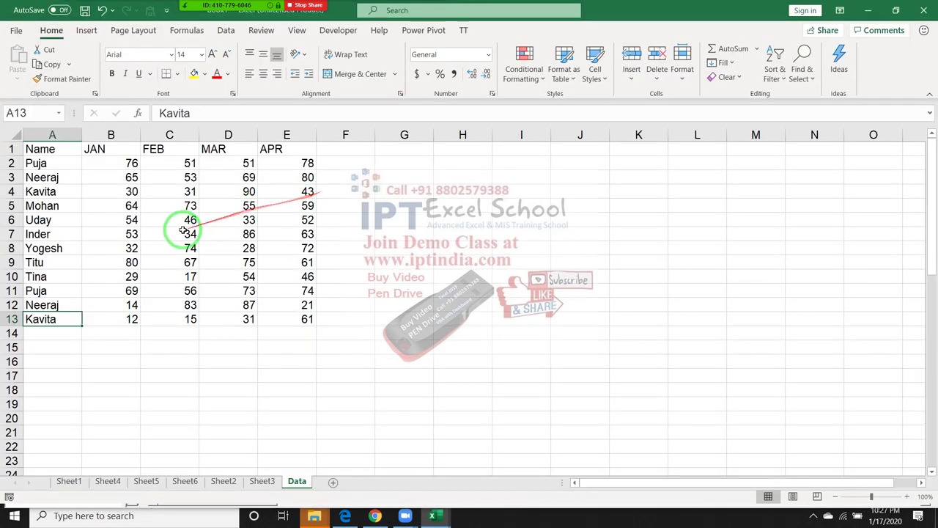
key(Down)
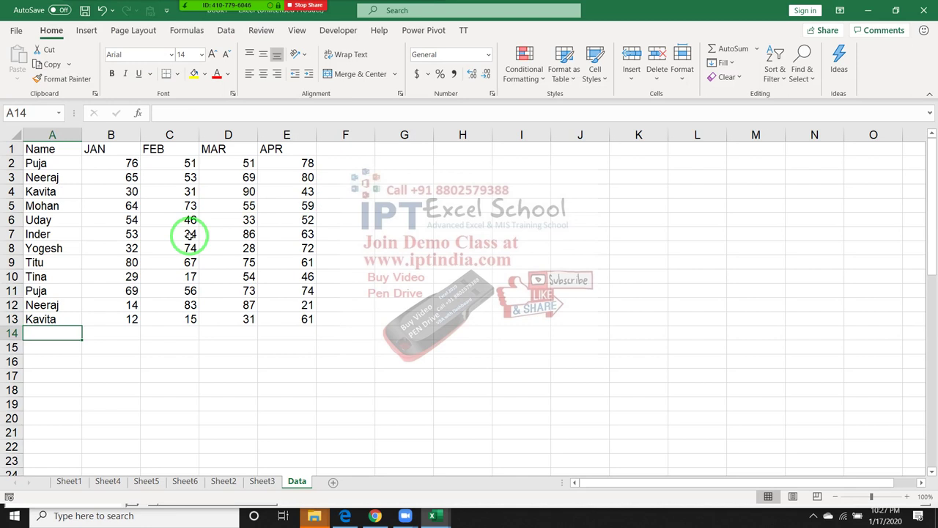
key(alt+F11)
Step: Replace the first block's Range("A1") paste line with the copied A65000 Offset paste line
drag(503, 180, 259, 200)
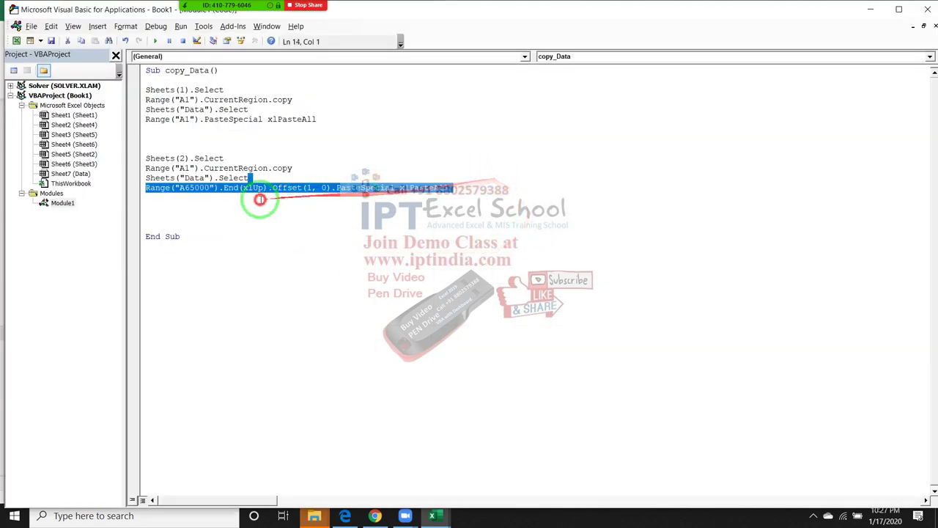
click(139, 216)
click(134, 189)
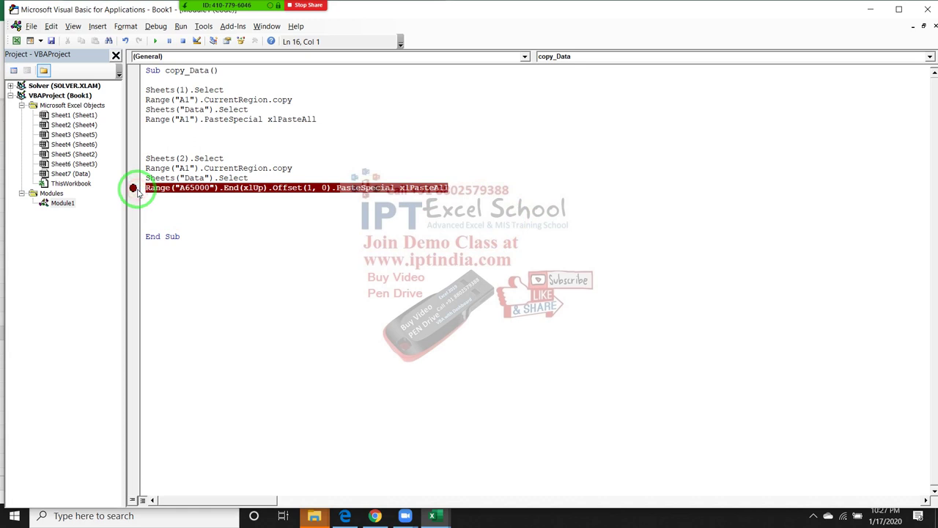
click(133, 188)
drag(144, 189, 324, 188)
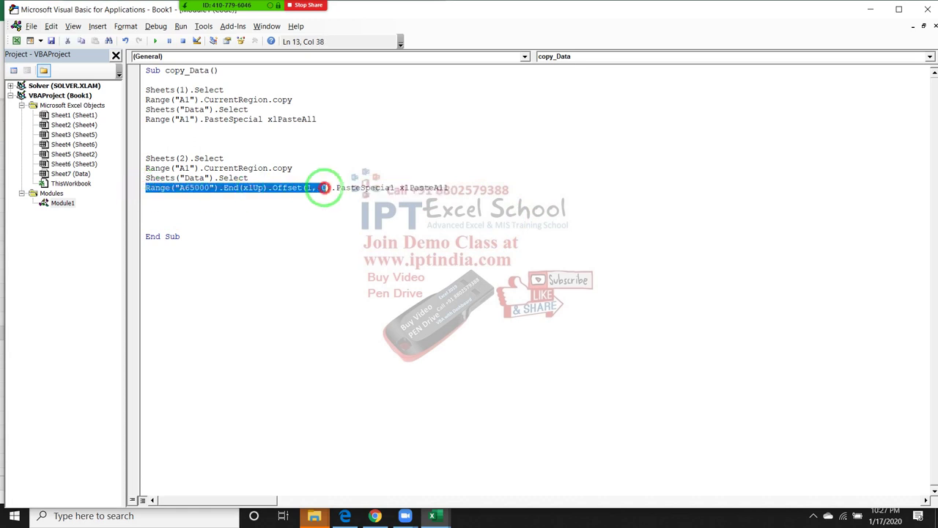
click(303, 119)
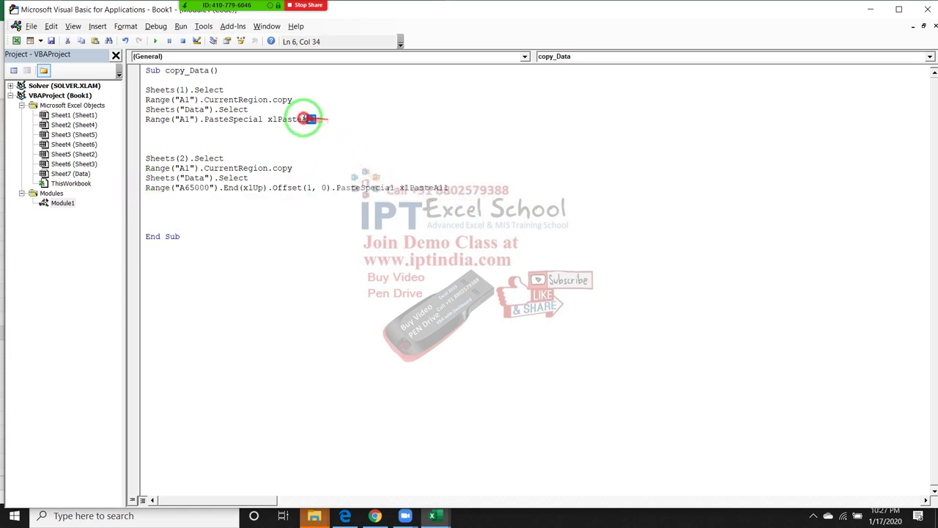
drag(313, 118, 140, 121)
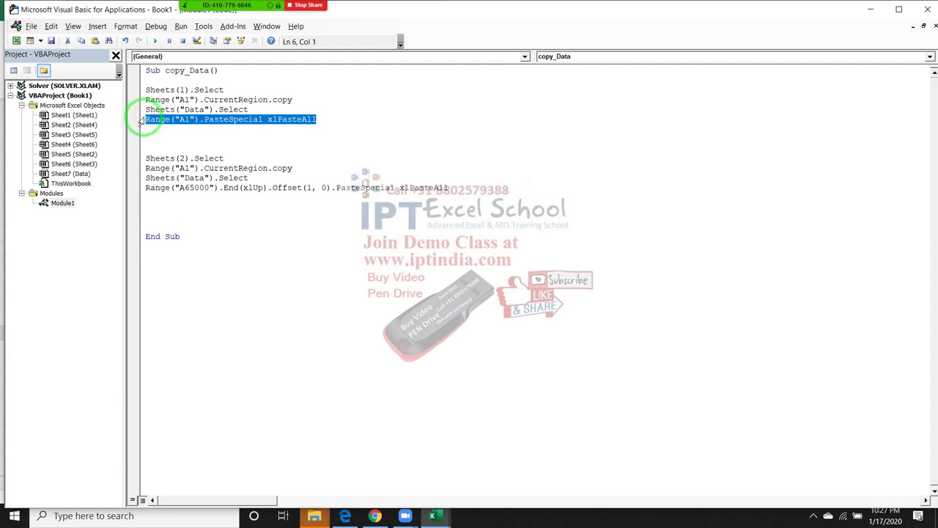
key(ctrl+v)
Step: Select and compare both code blocks to confirm their paste lines now match
click(196, 150)
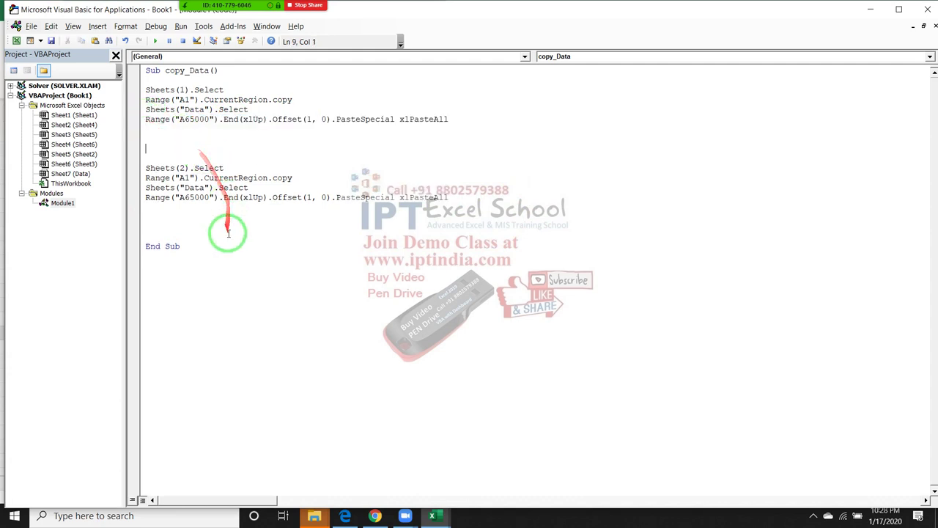
click(146, 87)
drag(146, 87, 390, 138)
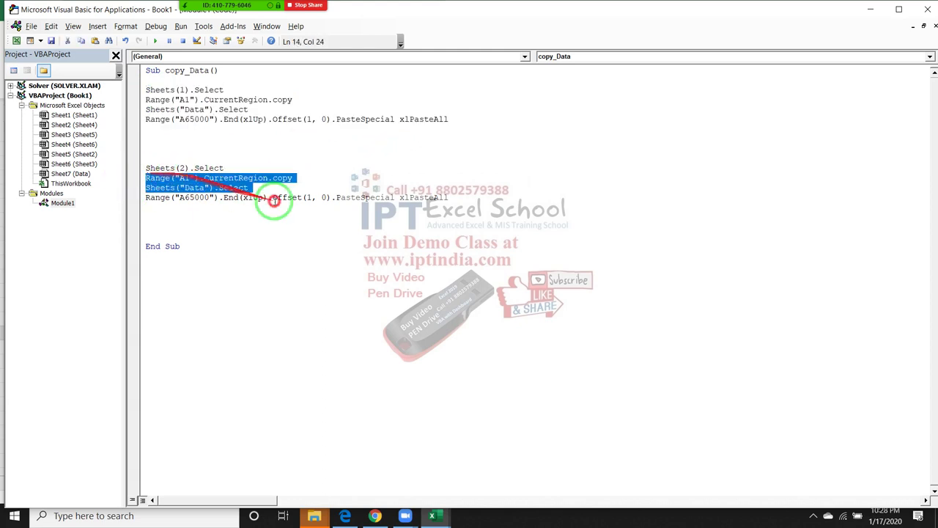
drag(146, 173, 315, 213)
click(279, 220)
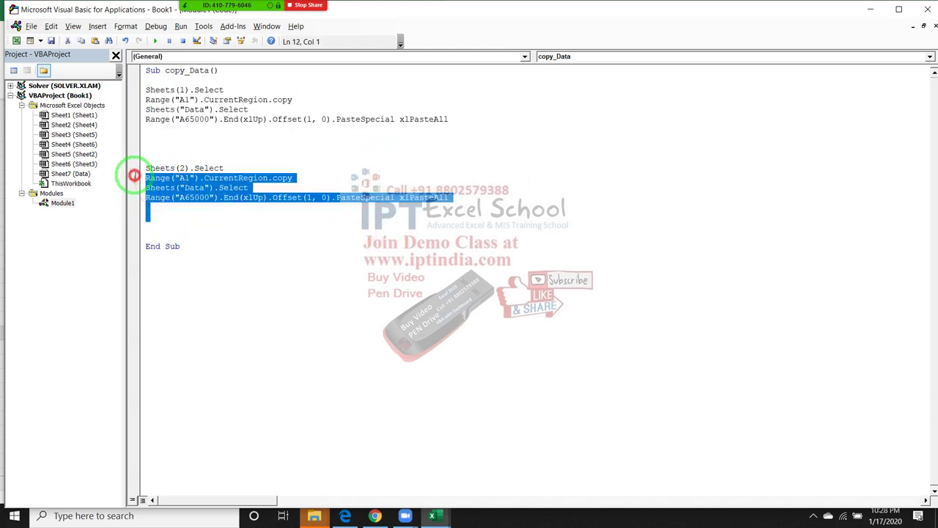
drag(142, 199, 139, 168)
click(169, 233)
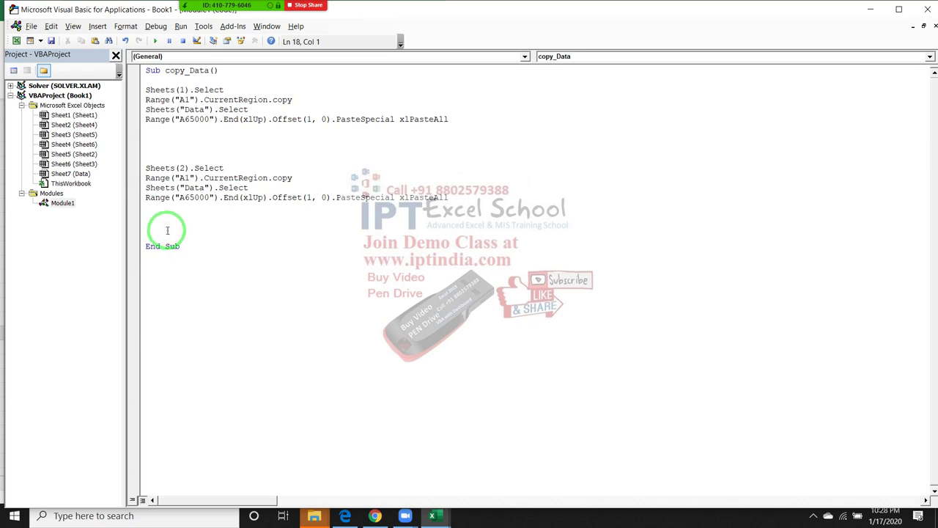
Step: Paste two more copies of the Sheets(2) block and renumber them to Sheets(3) and Sheets(4)
key(ctrl+v)
key(ctrl+v)
double_click(181, 236)
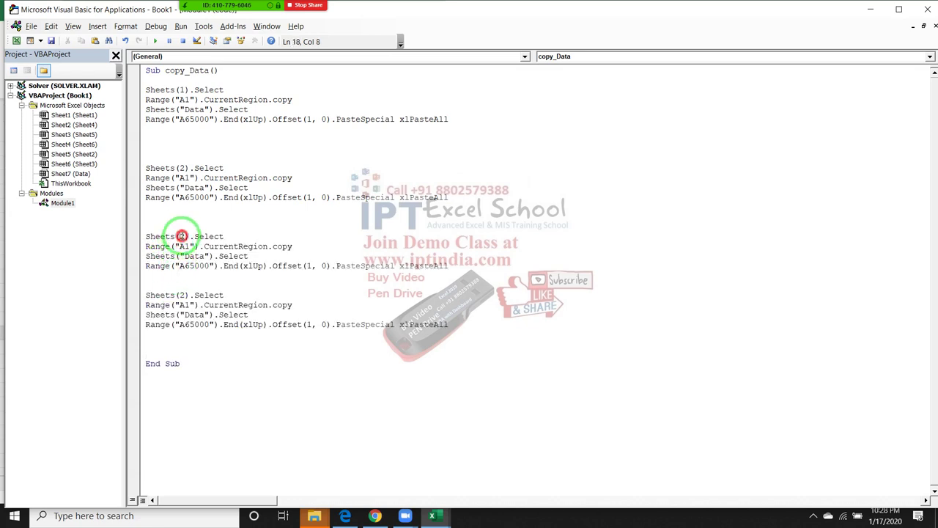
text(3)
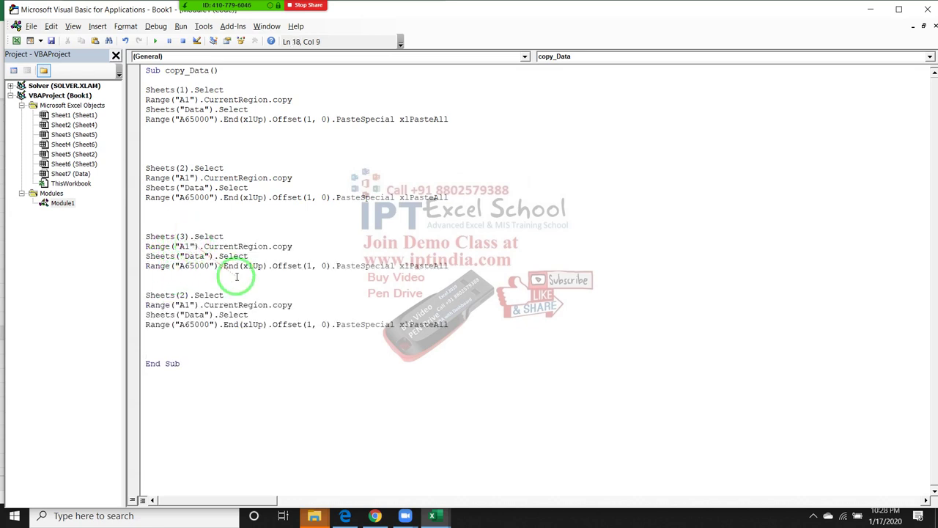
click(184, 294)
key(BackSpace)
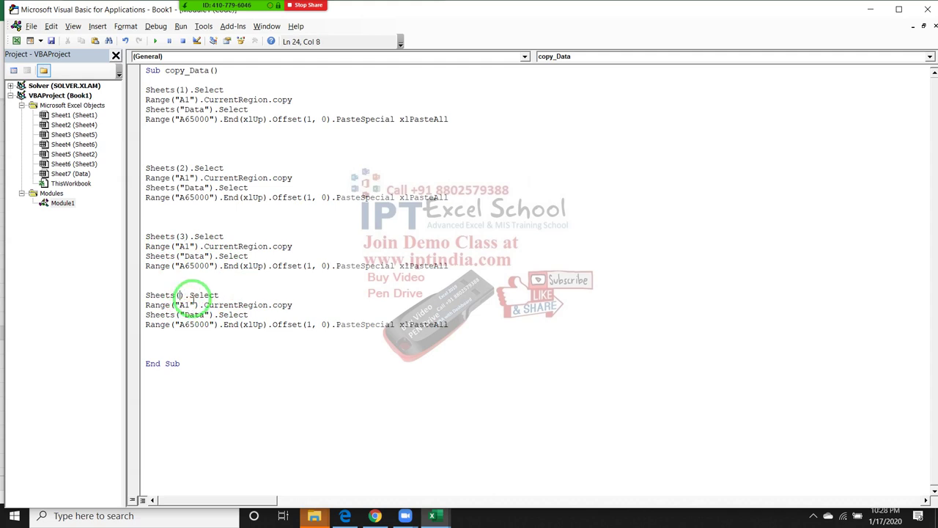
text(4)
Step: Delete the Sheets(2), Sheets(3) and Sheets(4) blocks, leaving a blank line above the Sheets(1) block
click(214, 355)
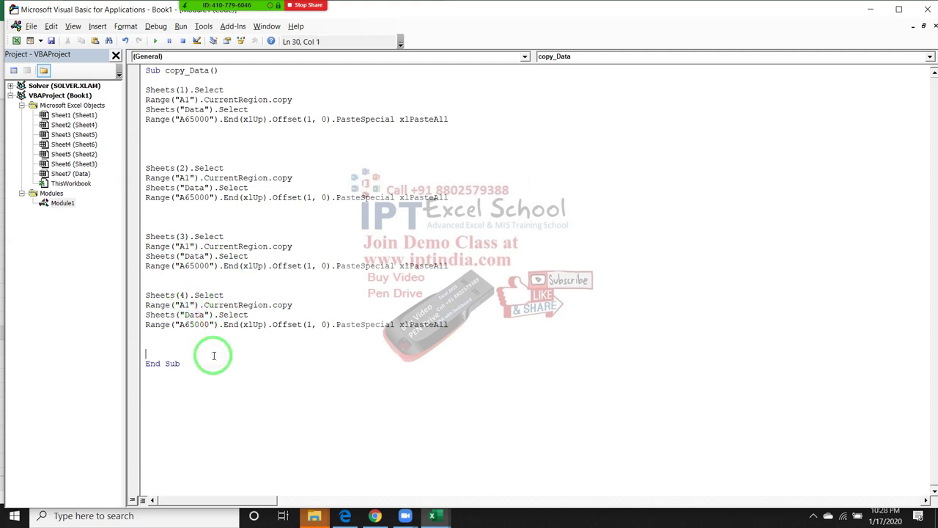
drag(214, 356, 133, 169)
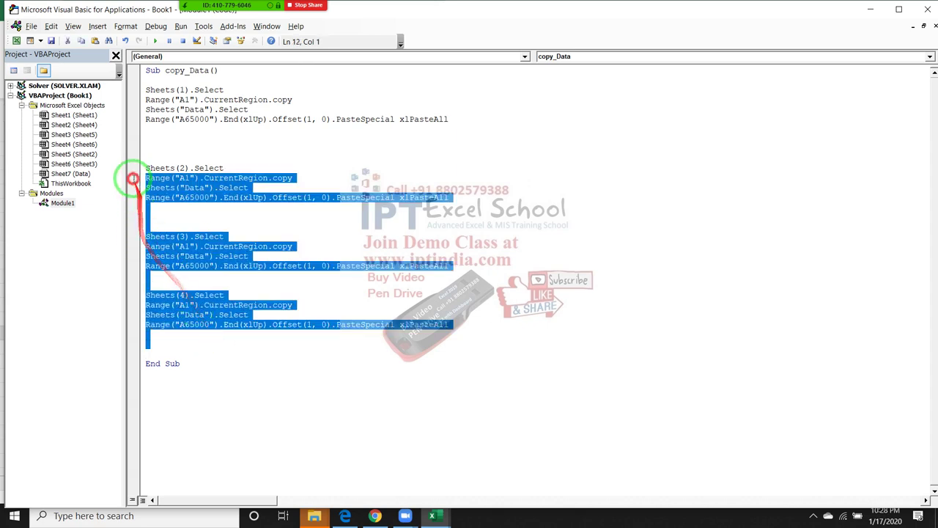
key(Delete)
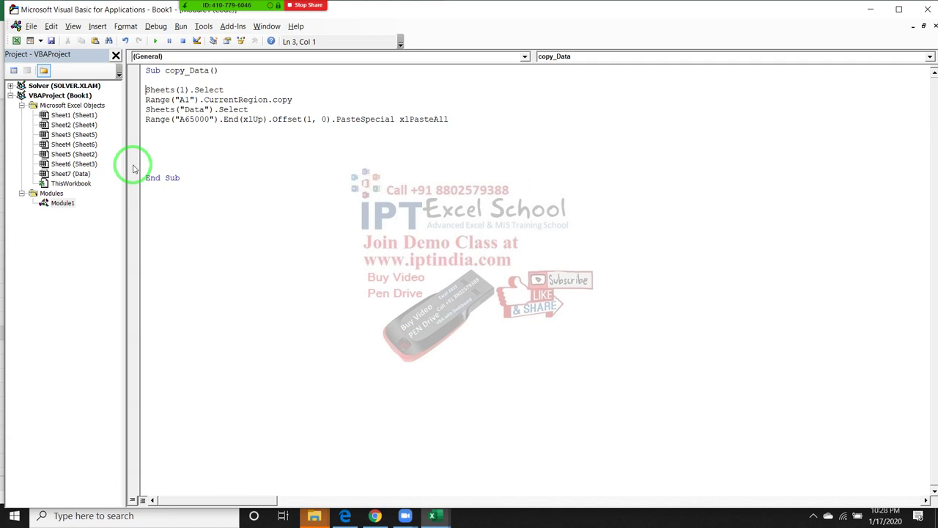
key(Return)
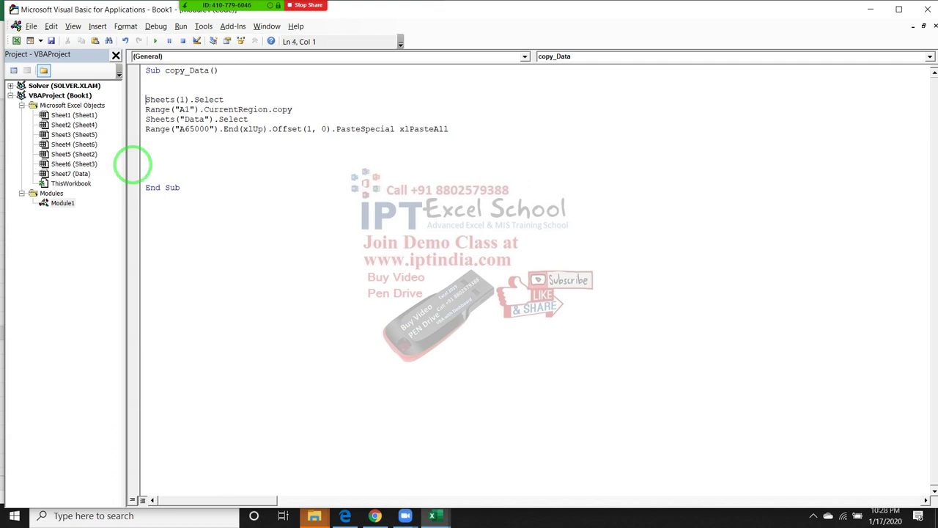
key(shift+Down)
key(shift+Down)
key(shift+Down)
key(shift+Down)
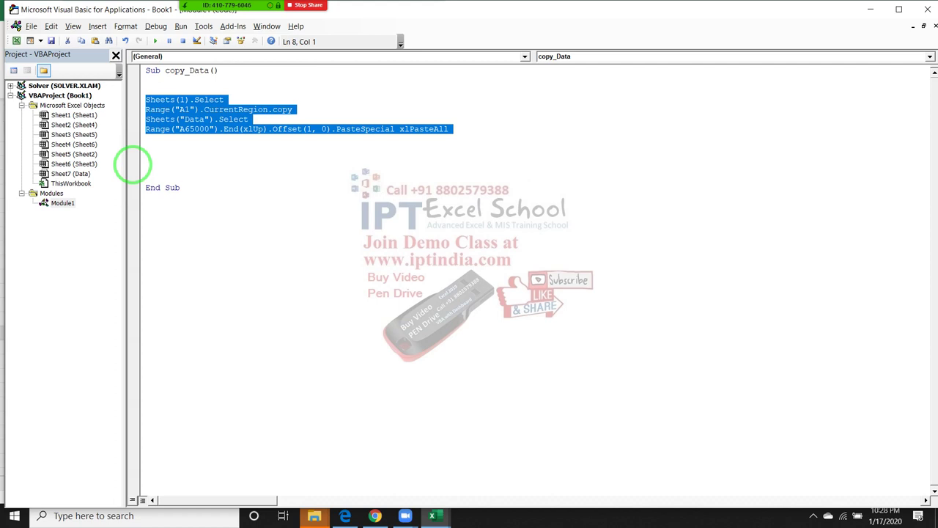
double_click(181, 100)
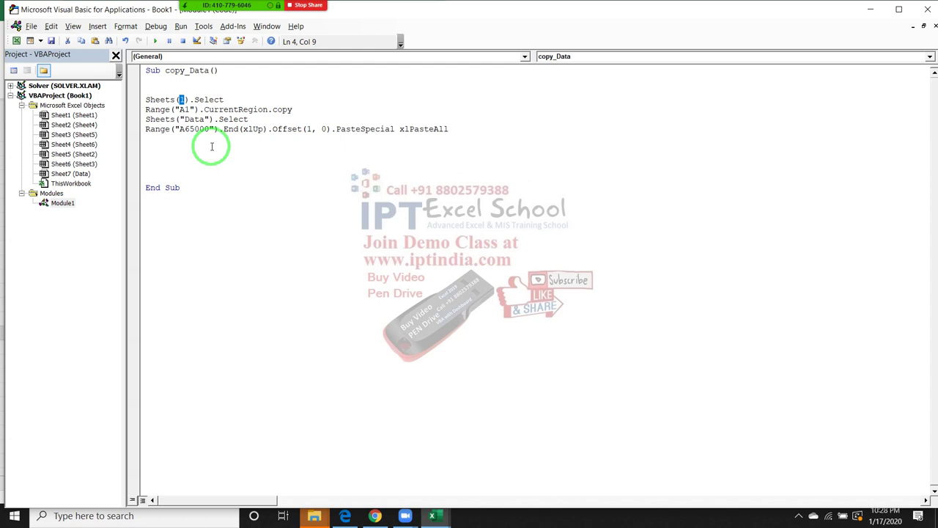
click(202, 148)
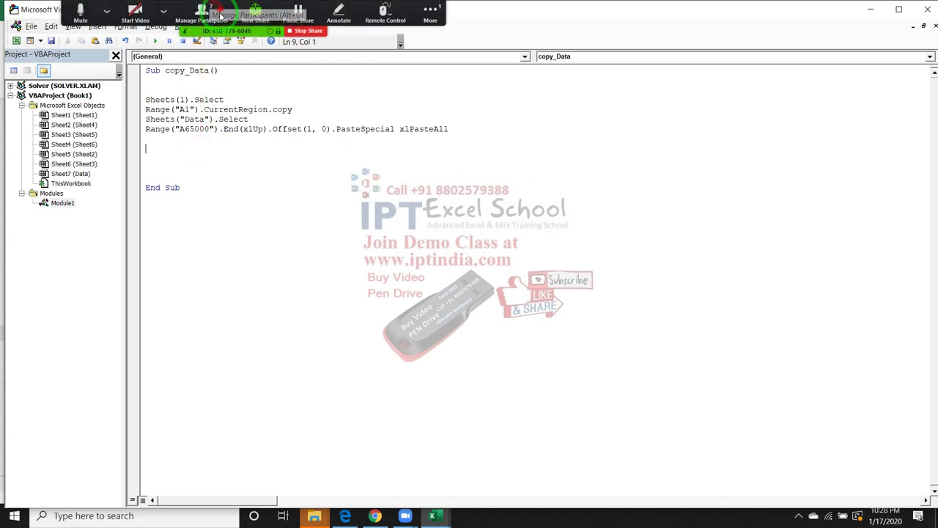
click(209, 13)
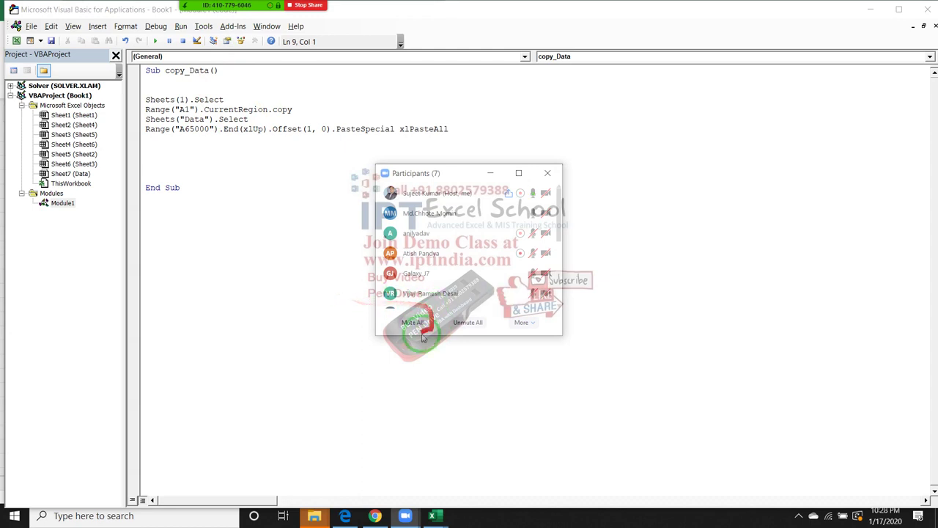
scroll(427, 287, down, 1)
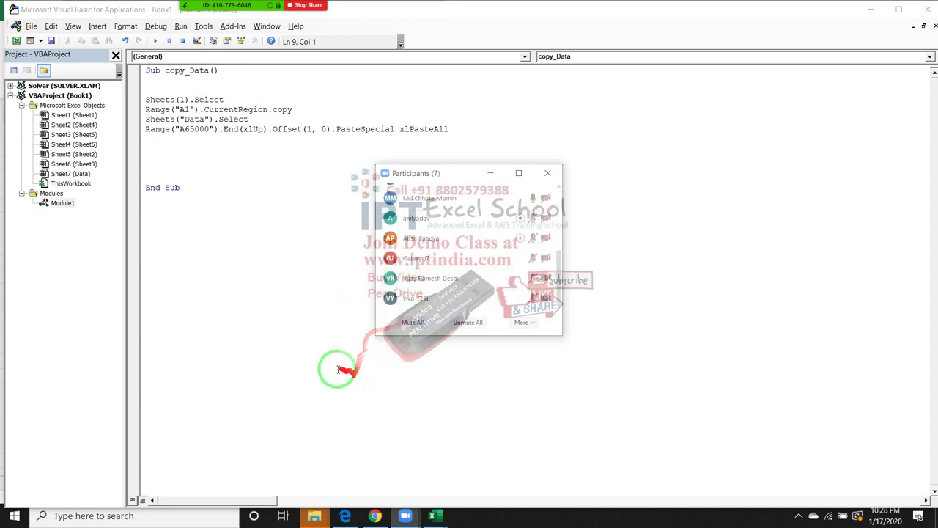
mouse_move(466, 280)
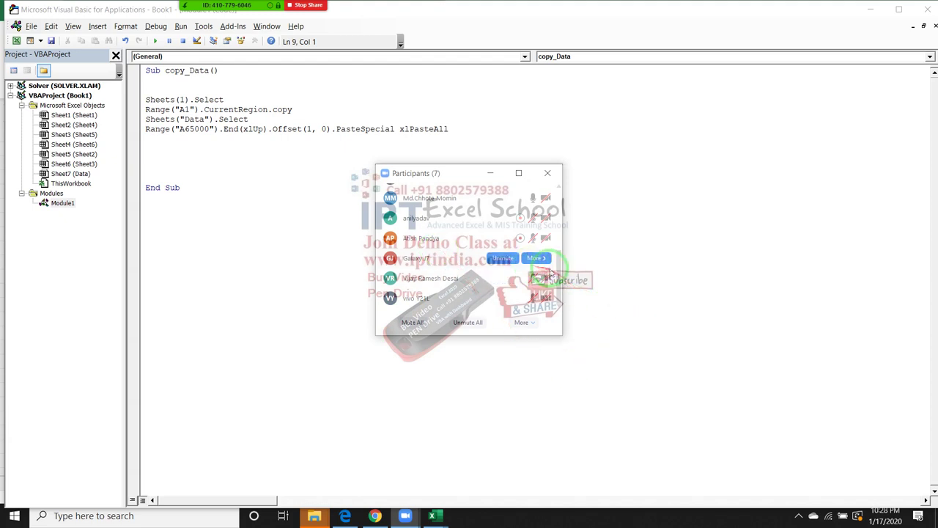
drag(559, 278, 561, 235)
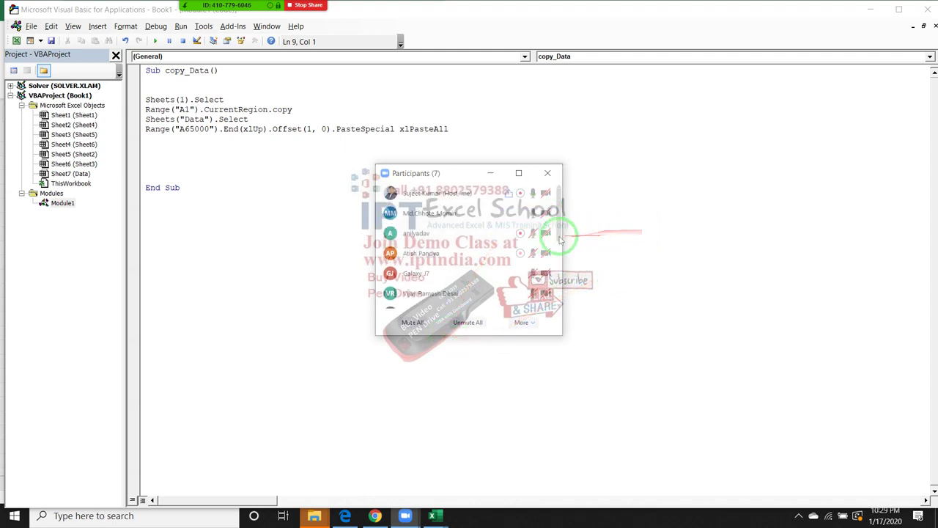
mouse_move(555, 237)
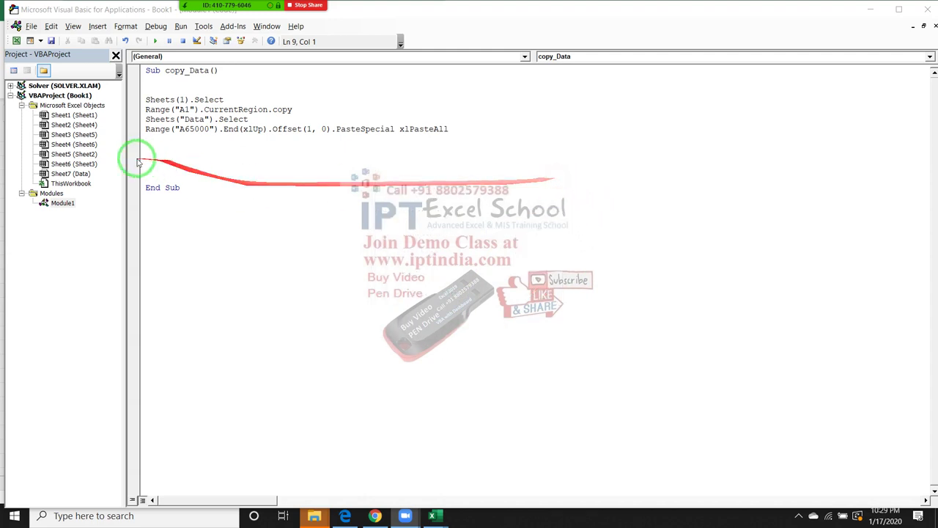
click(156, 137)
Step: Open a new line above the Sheets(1) block for the loop, then switch to the workbook's Data sheet
click(149, 93)
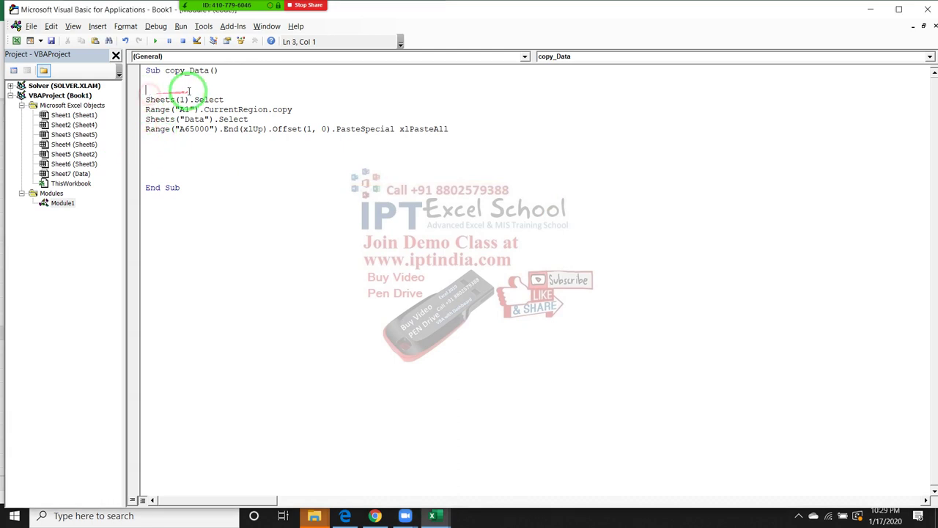
key(Return)
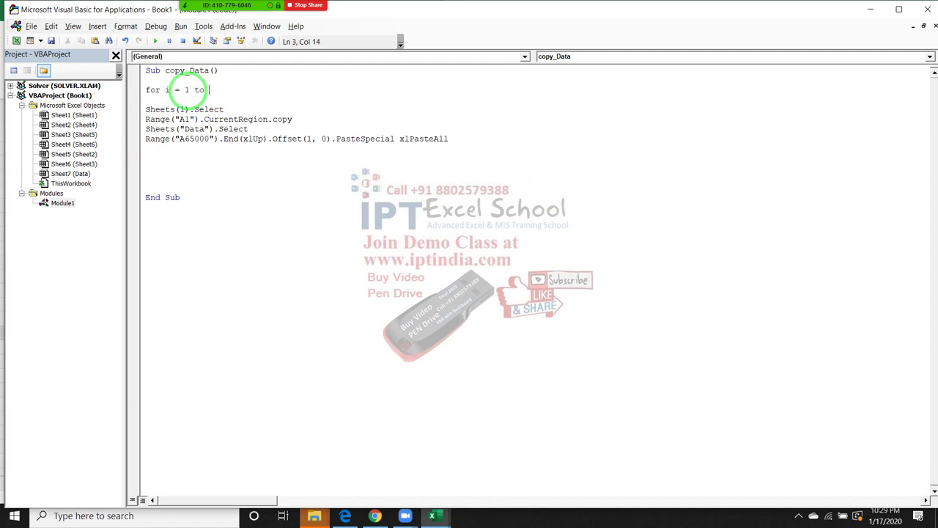
key(alt+Tab)
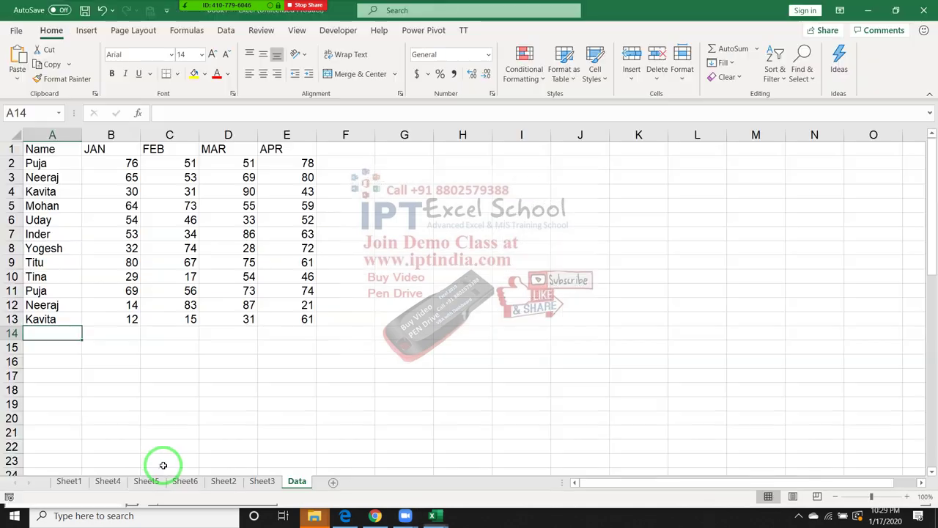
Step: Count the six sheet tabs, then return to the VBA editor to make the loop For i = 1 To 6
drag(96, 477, 151, 490)
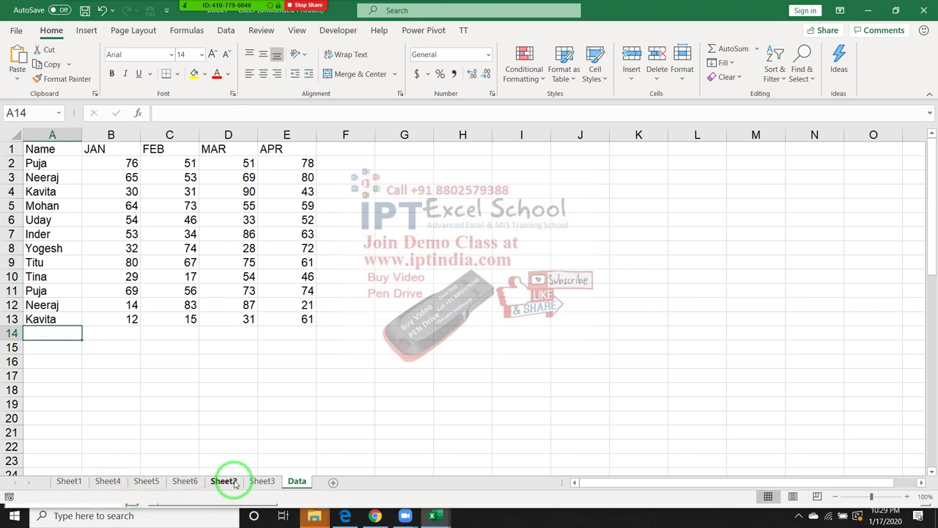
drag(234, 484, 69, 482)
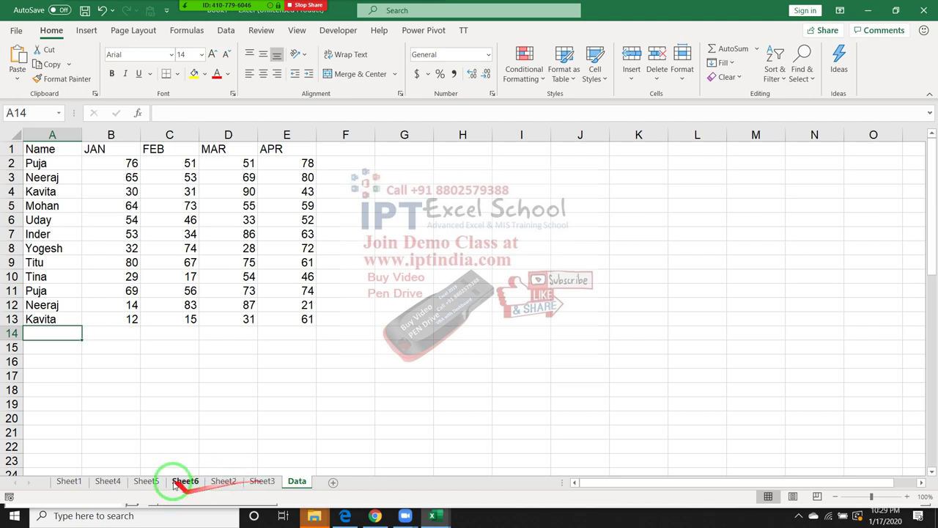
click(174, 377)
key(alt+Tab)
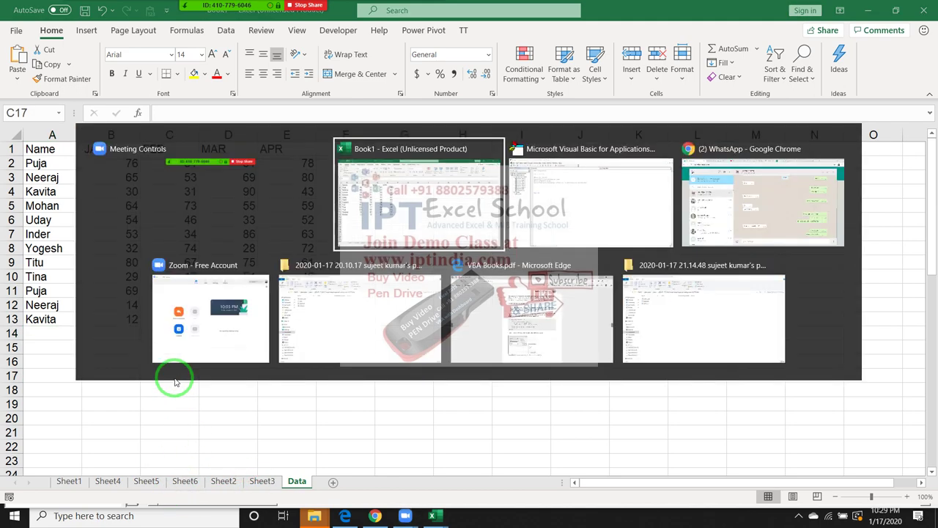
key(alt+Tab)
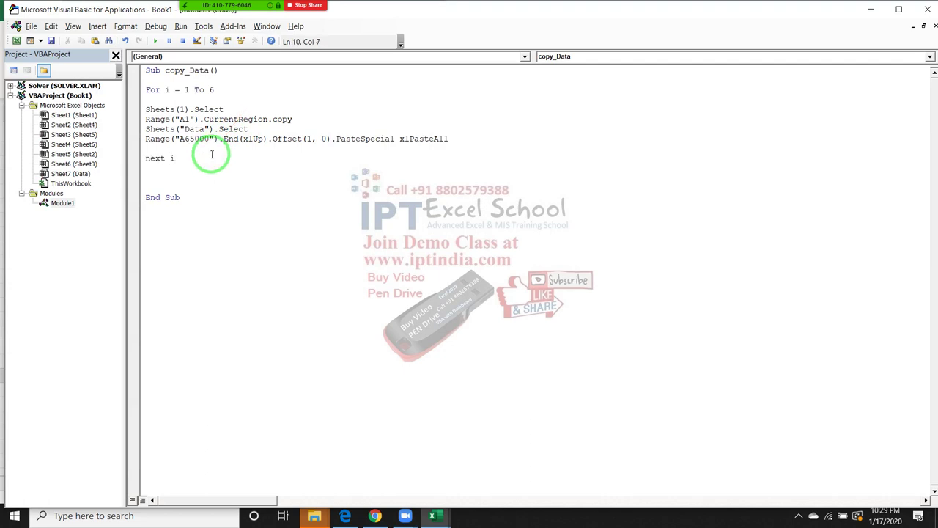
Step: Finish the loop with Next i and change Sheets(1).Select to Sheets(i).Select
double_click(168, 89)
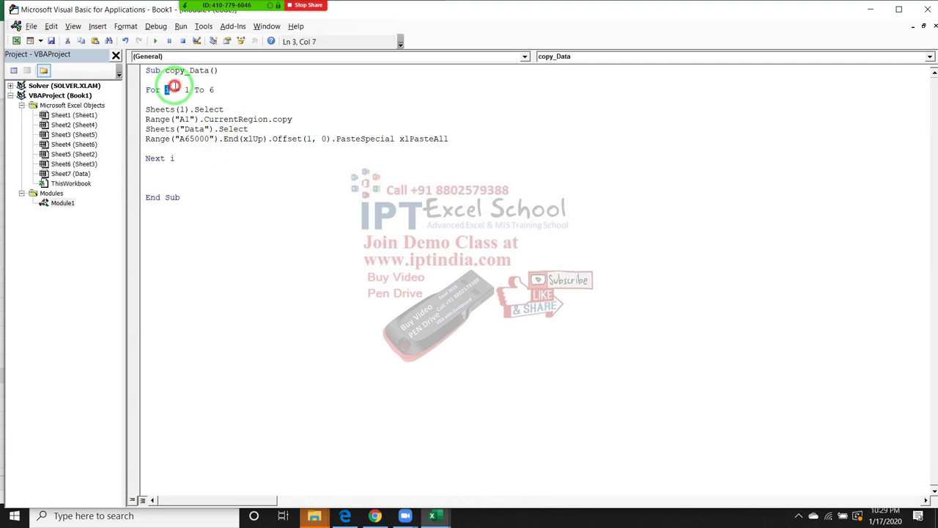
key(shift+Left)
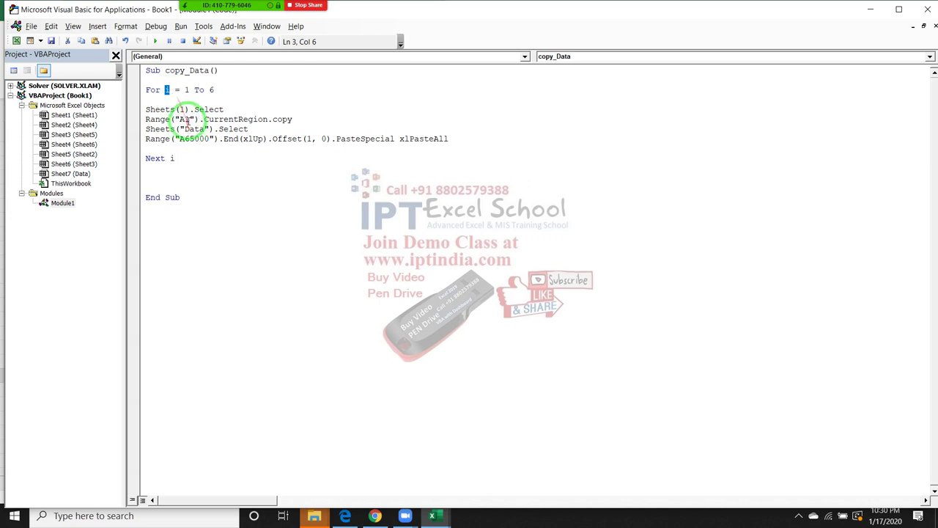
click(179, 110)
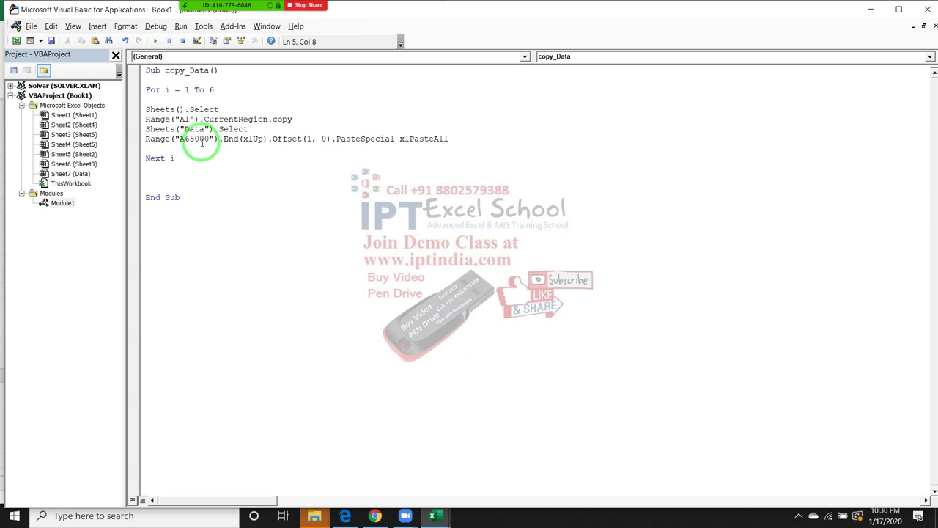
click(206, 159)
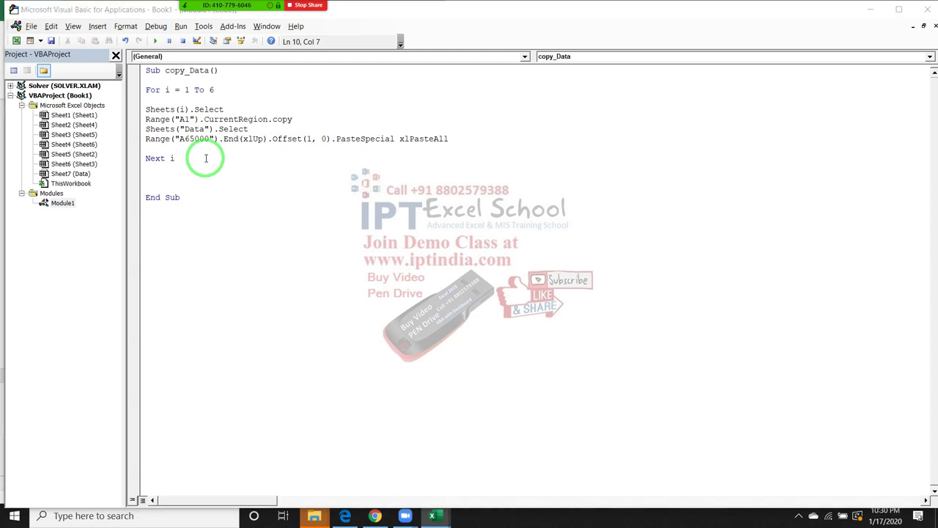
click(198, 151)
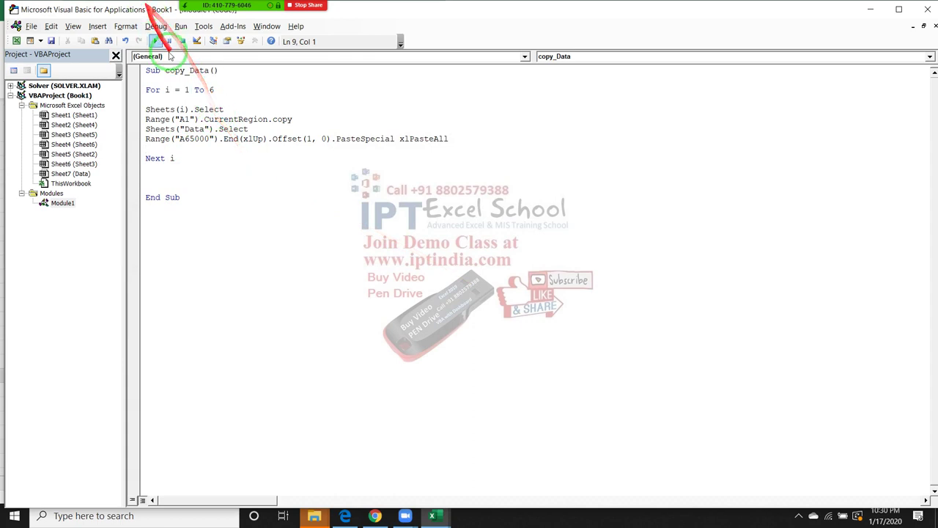
Step: Start copy_Data with Debug > Step Into and step through the first pass up to the copy line
click(214, 119)
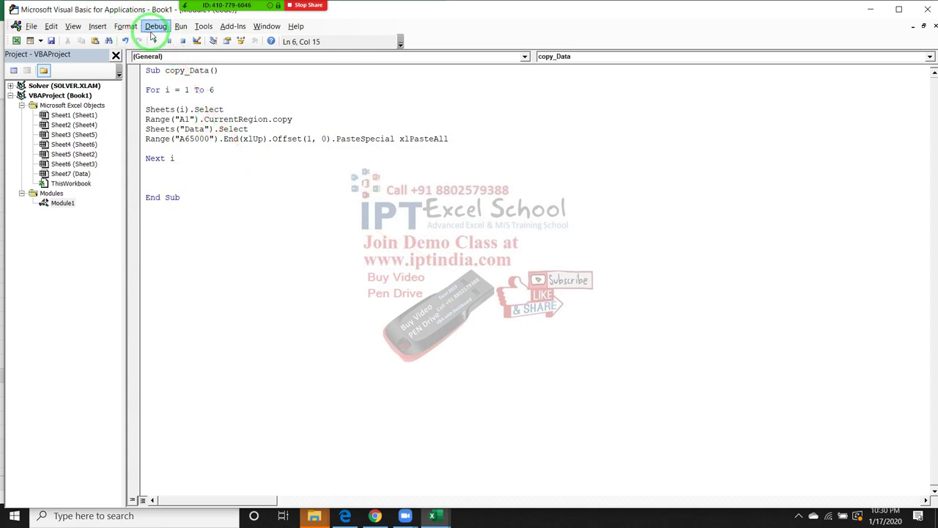
click(153, 31)
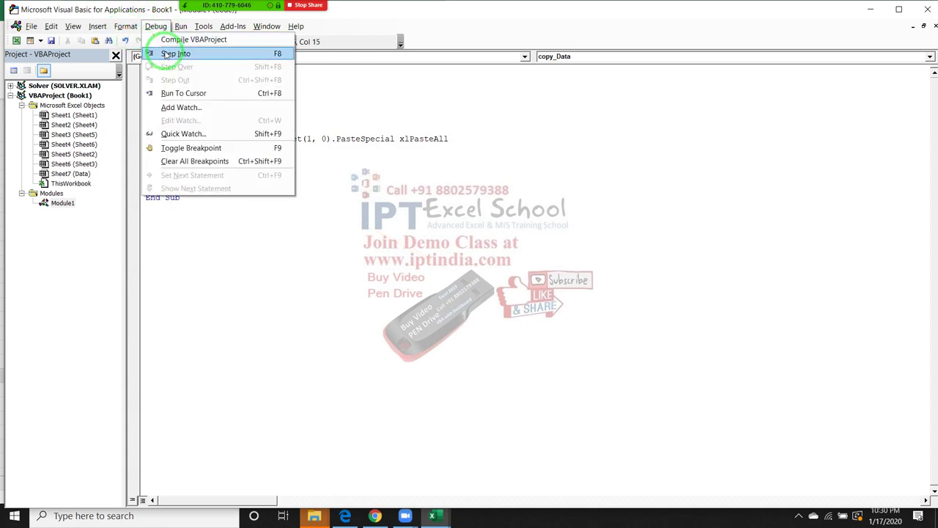
click(273, 56)
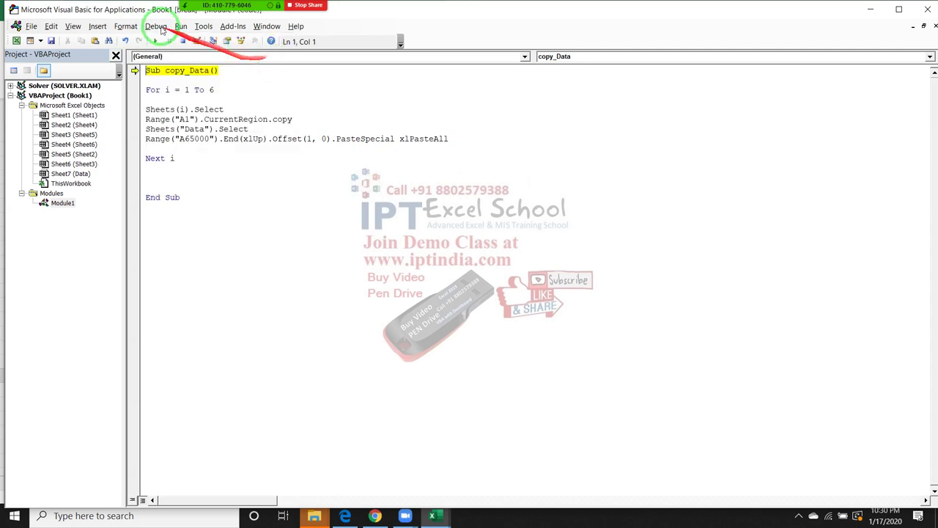
click(154, 30)
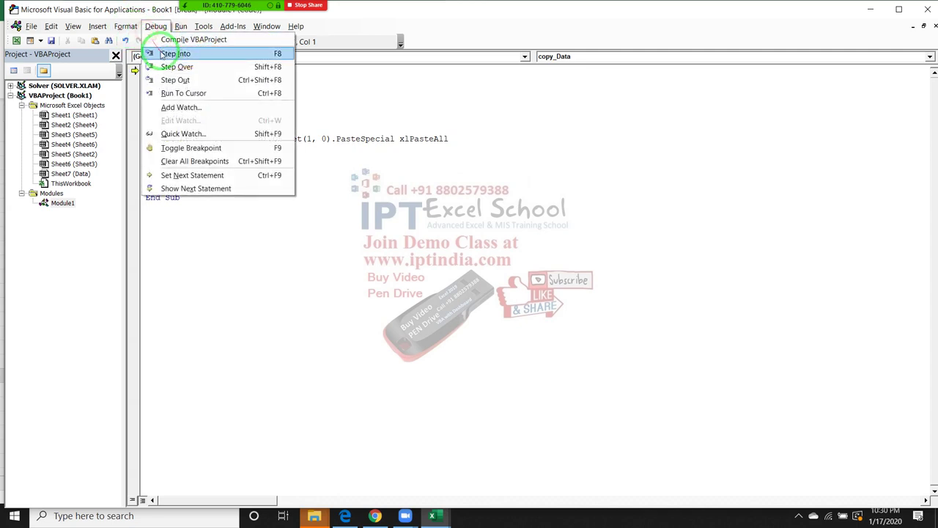
click(163, 55)
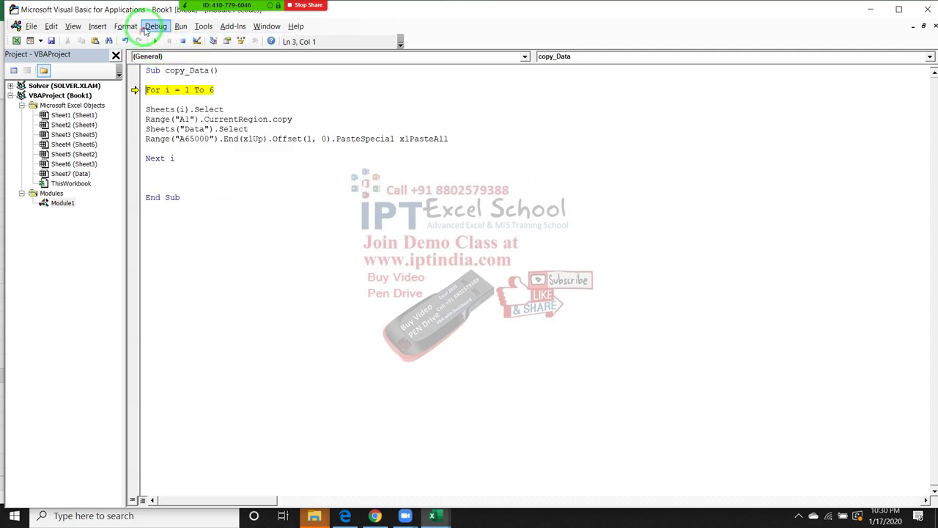
click(155, 29)
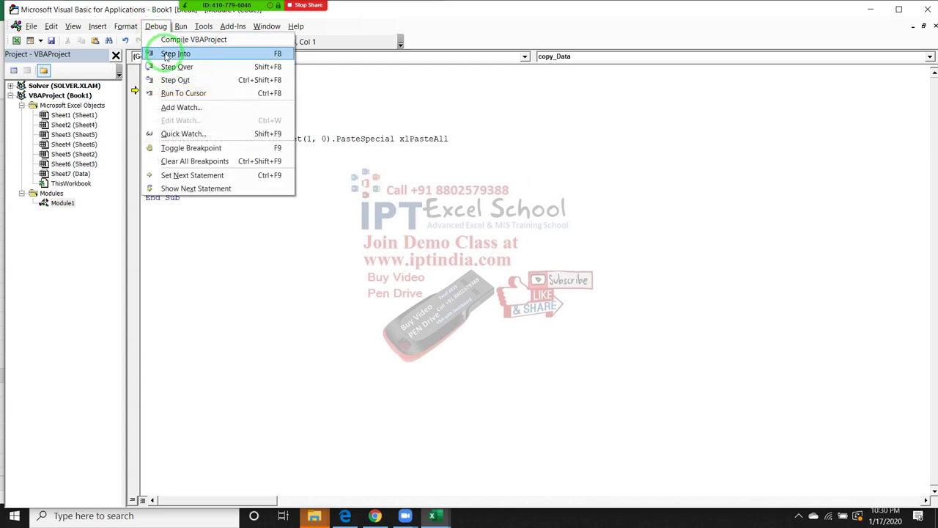
click(165, 55)
click(154, 30)
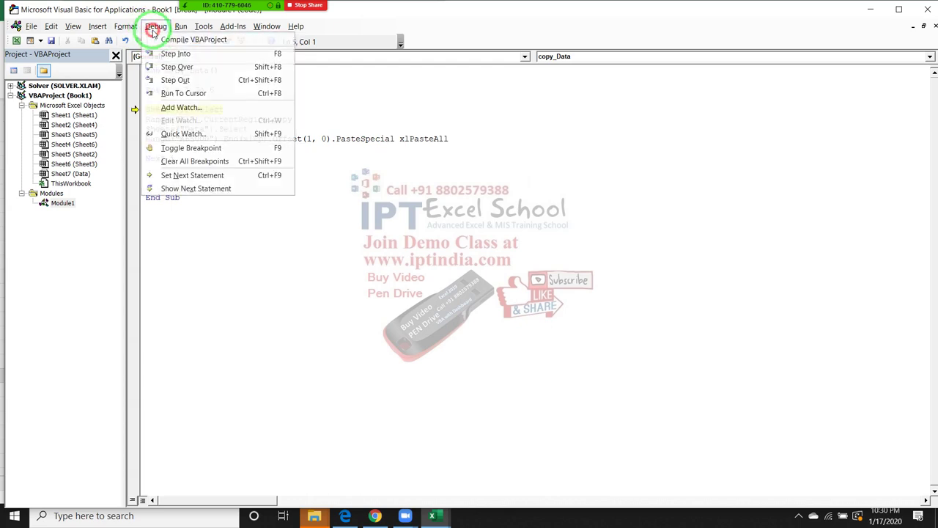
click(168, 55)
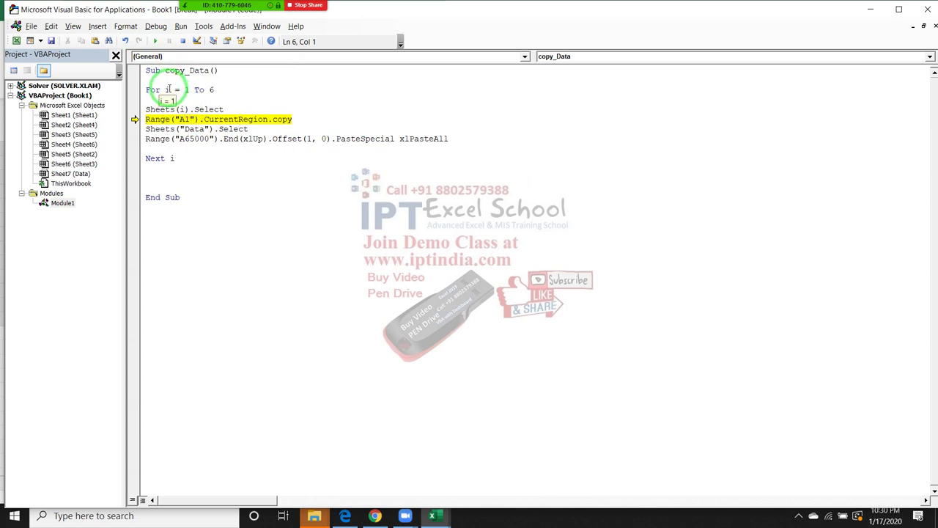
Step: Check Sheet1 in the workbook, then step over the copy line and confirm its table is copied
click(436, 515)
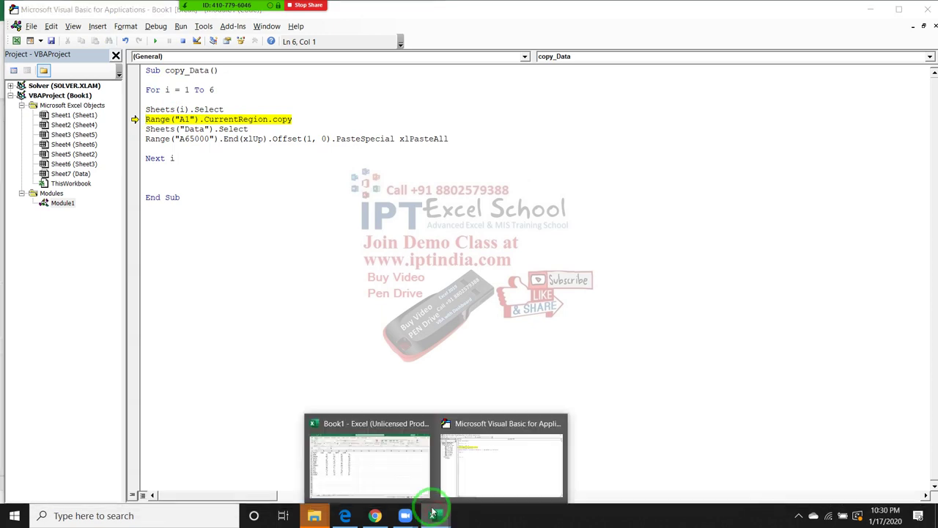
click(398, 477)
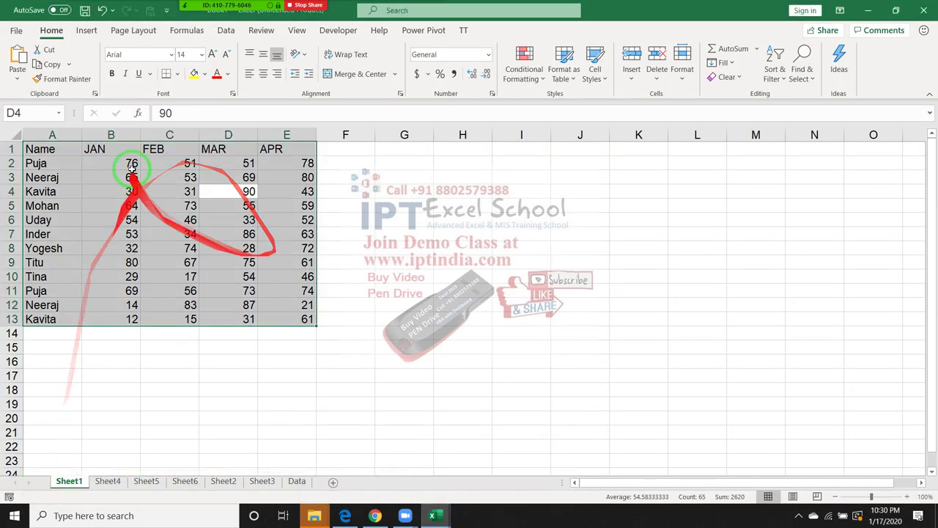
click(440, 514)
click(487, 488)
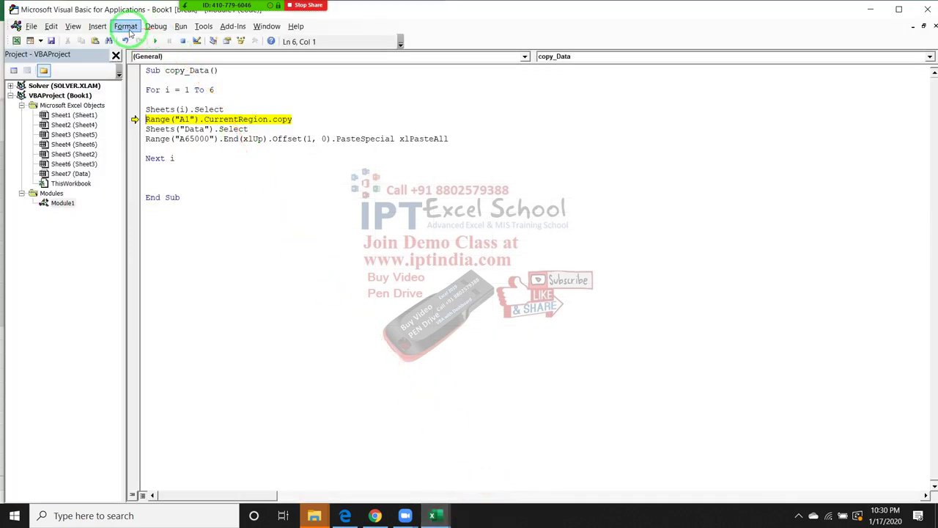
click(150, 27)
click(174, 54)
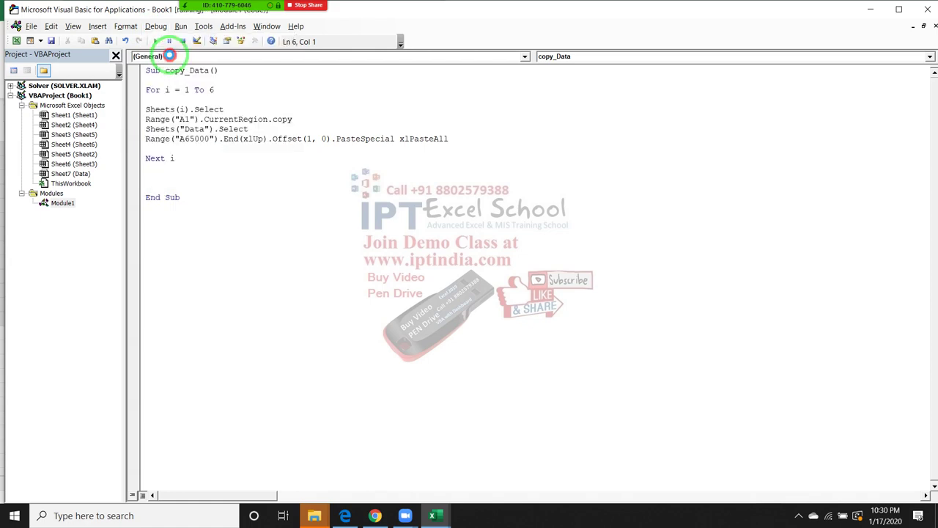
click(424, 513)
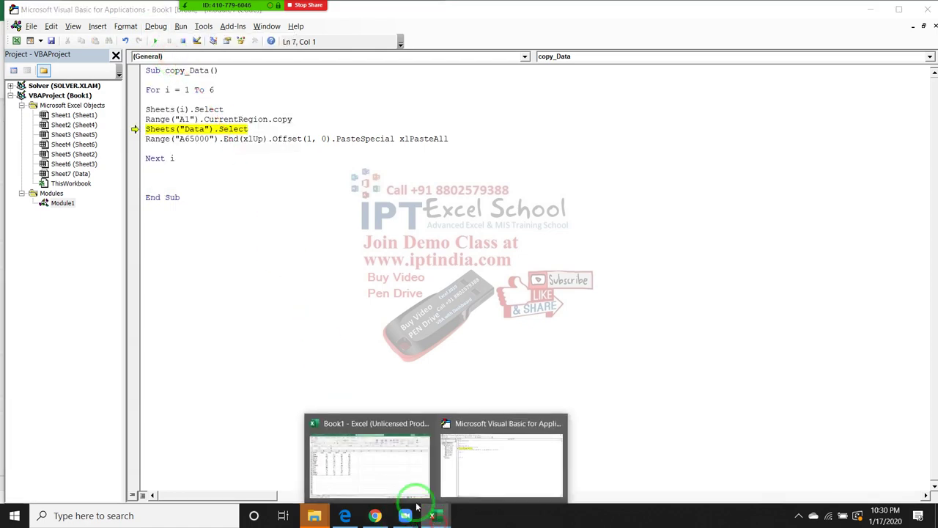
click(372, 468)
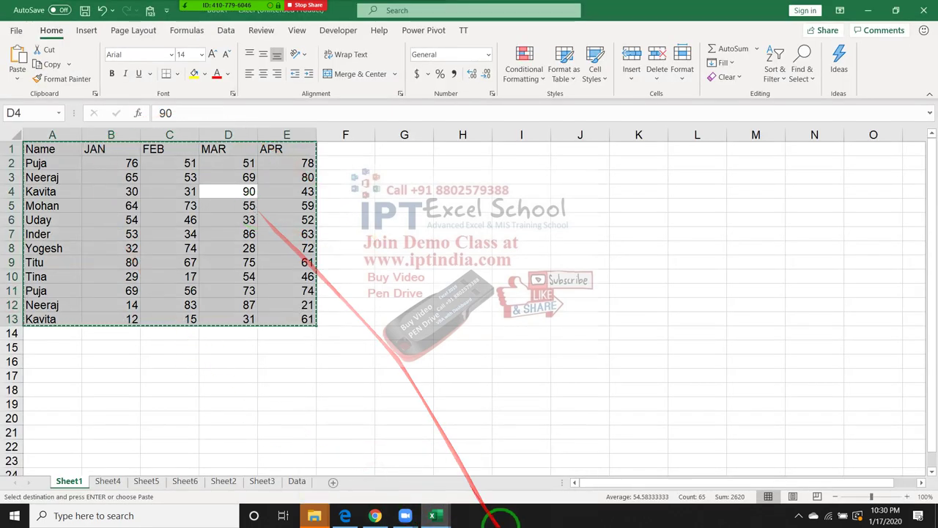
mouse_move(432, 513)
click(484, 476)
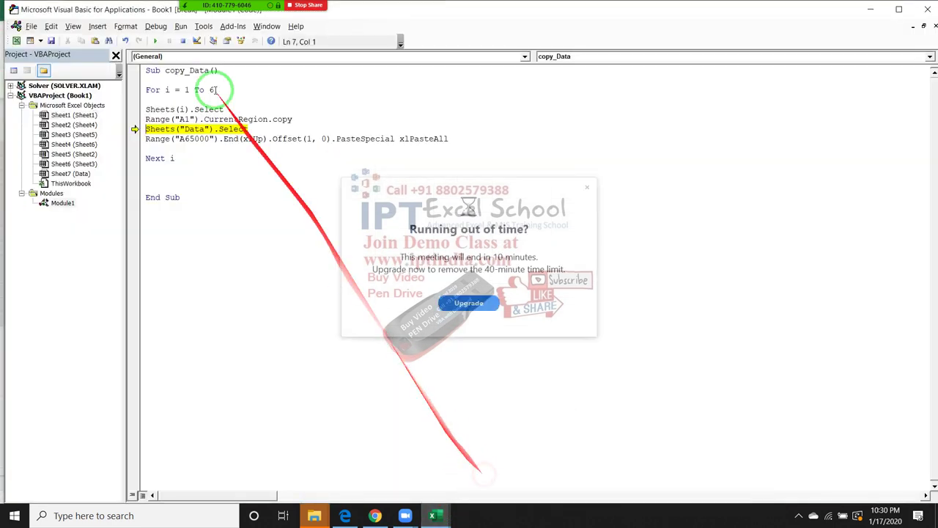
click(588, 189)
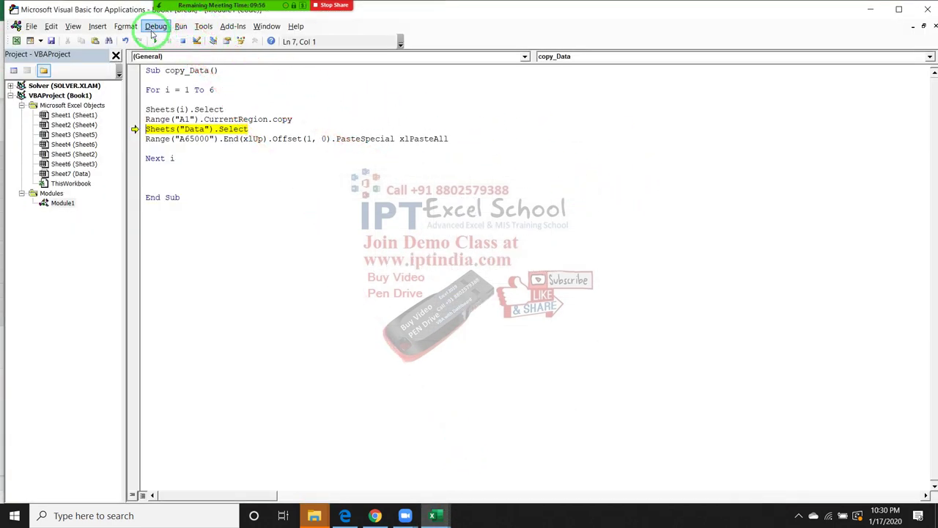
Step: Step through selecting the Data sheet and pasting, confirm Sheet1's table in rows 14–26, then loop to i = 2
click(155, 27)
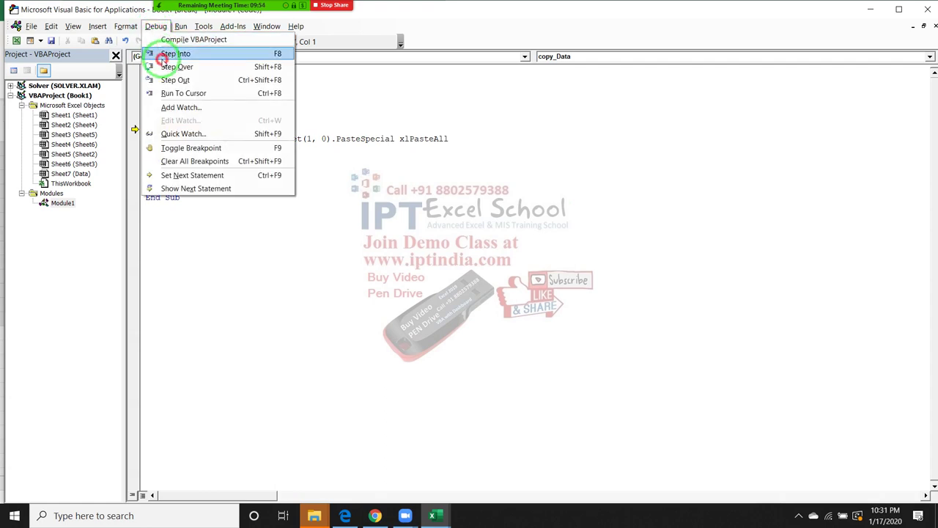
click(162, 55)
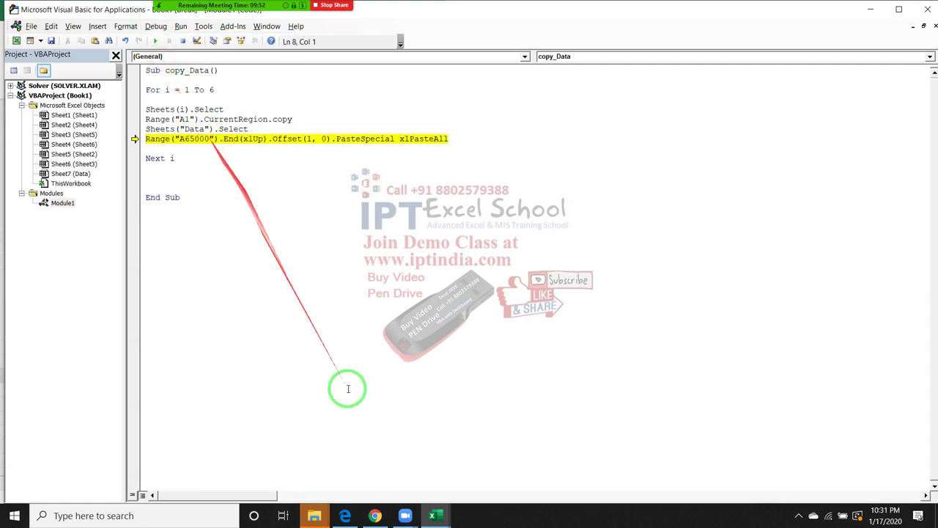
mouse_move(434, 513)
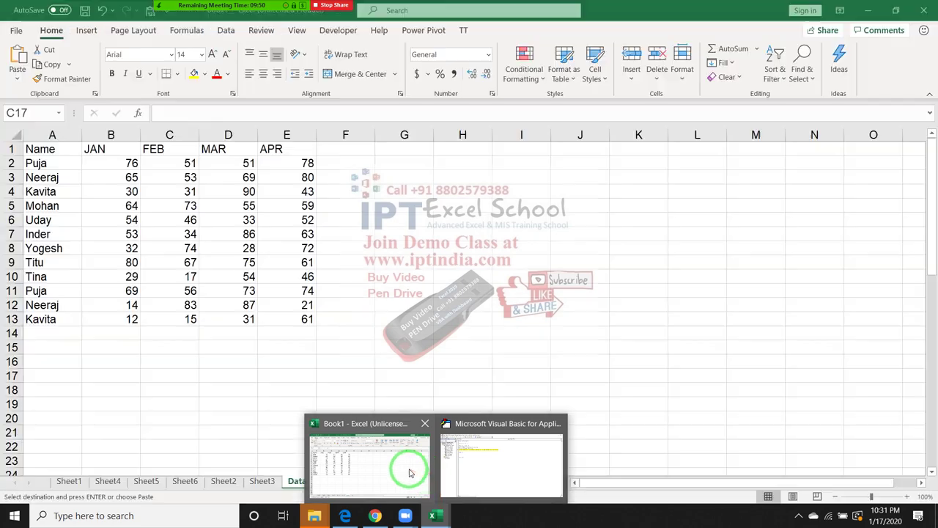
click(410, 473)
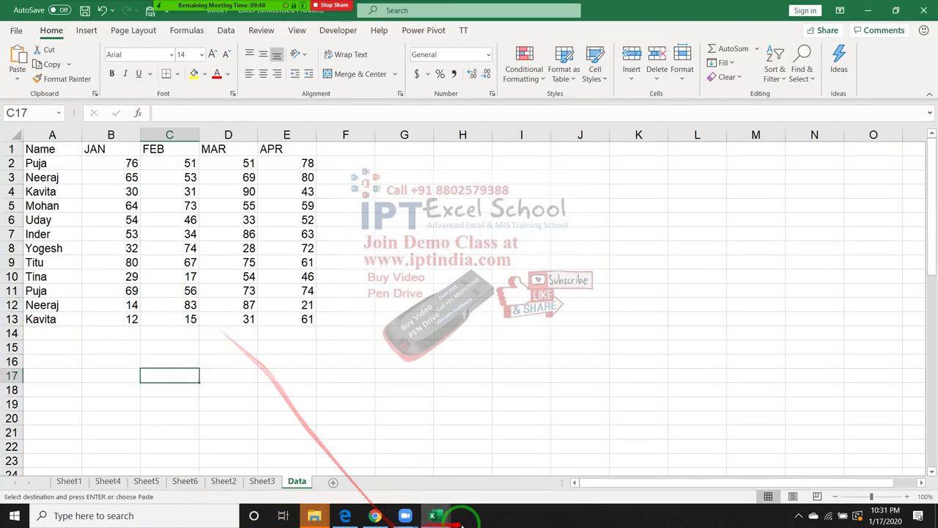
mouse_move(440, 516)
click(528, 477)
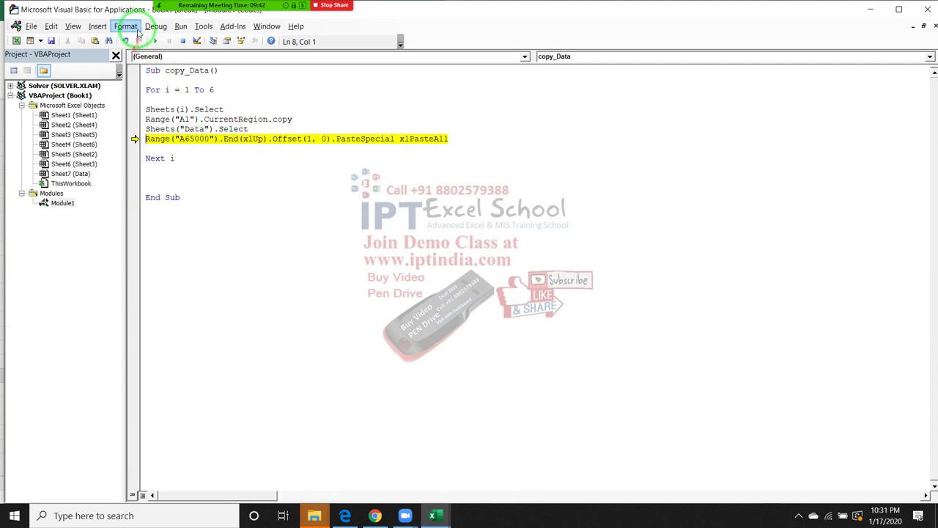
click(154, 27)
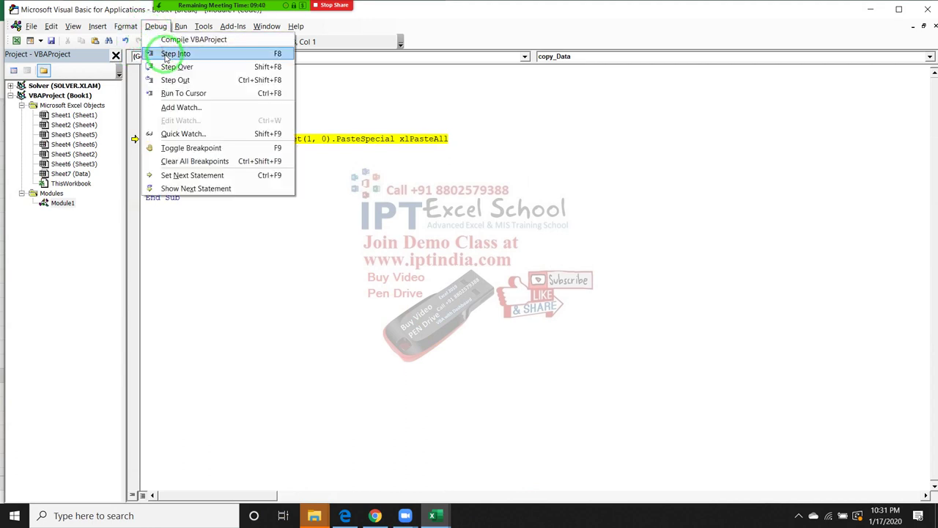
click(165, 58)
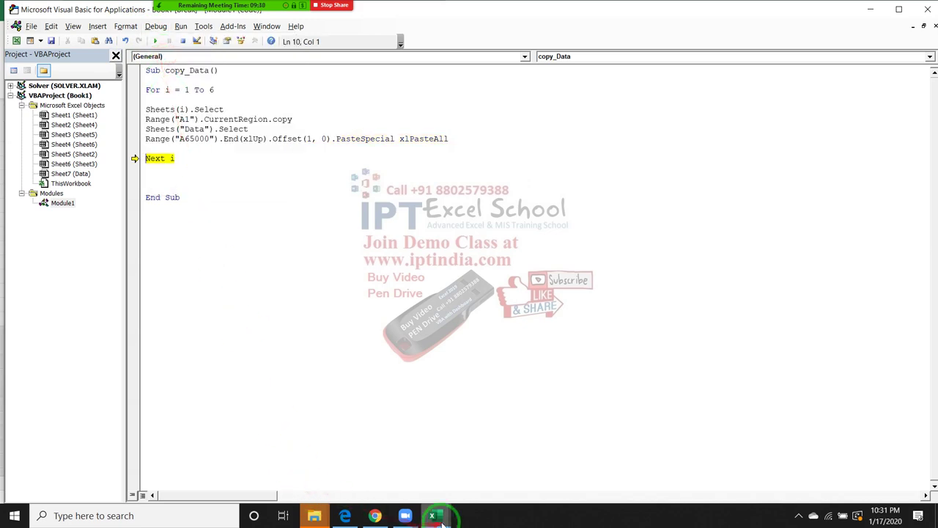
mouse_move(440, 506)
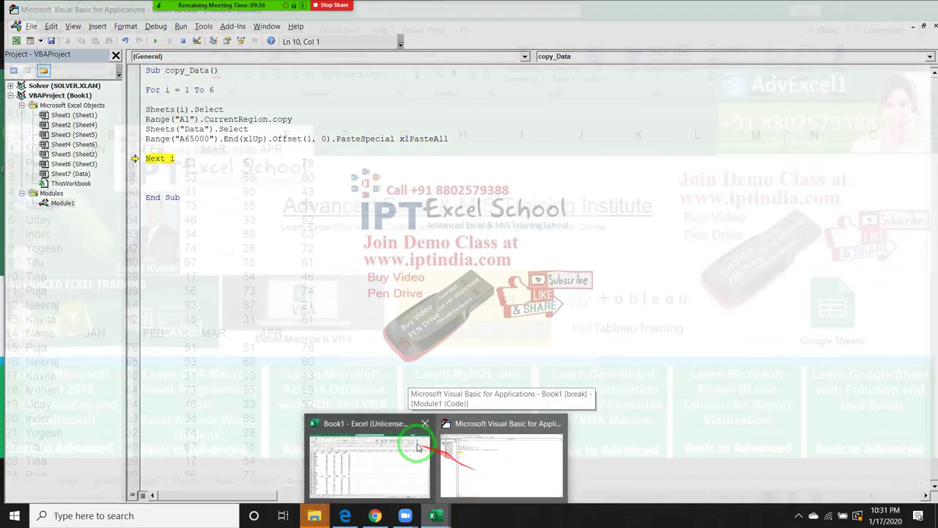
click(400, 440)
scroll(68, 363, down, 2)
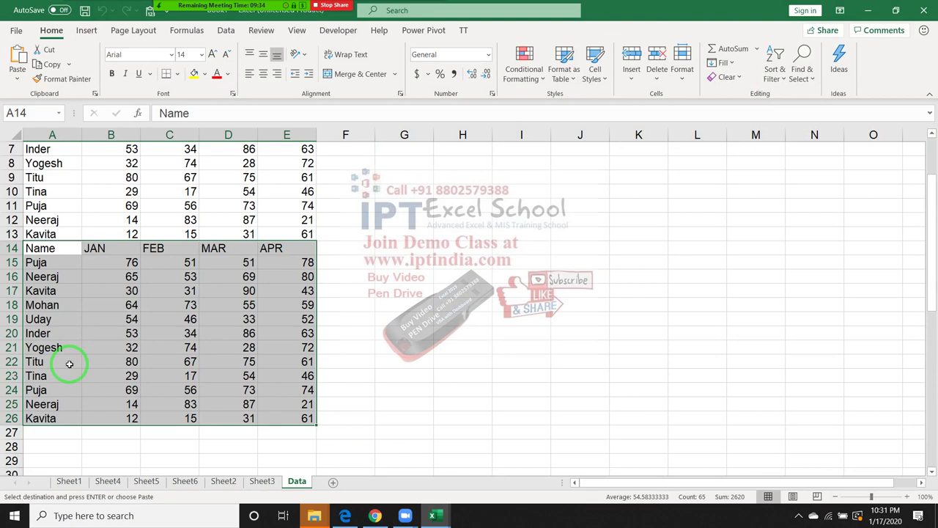
click(434, 515)
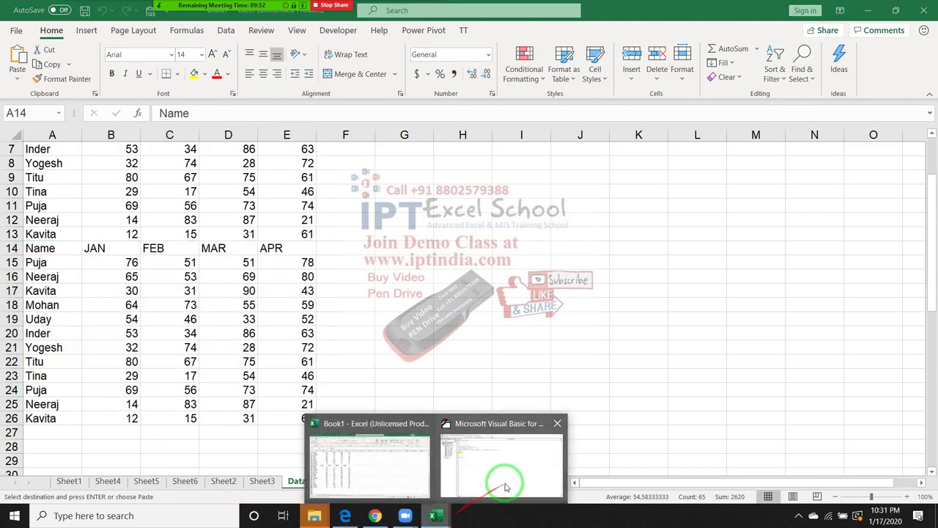
click(505, 487)
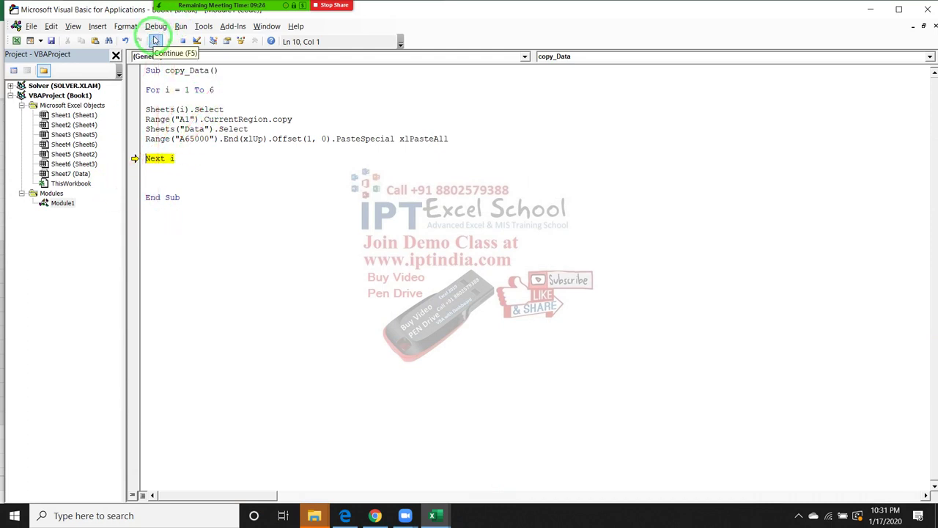
click(155, 27)
click(158, 54)
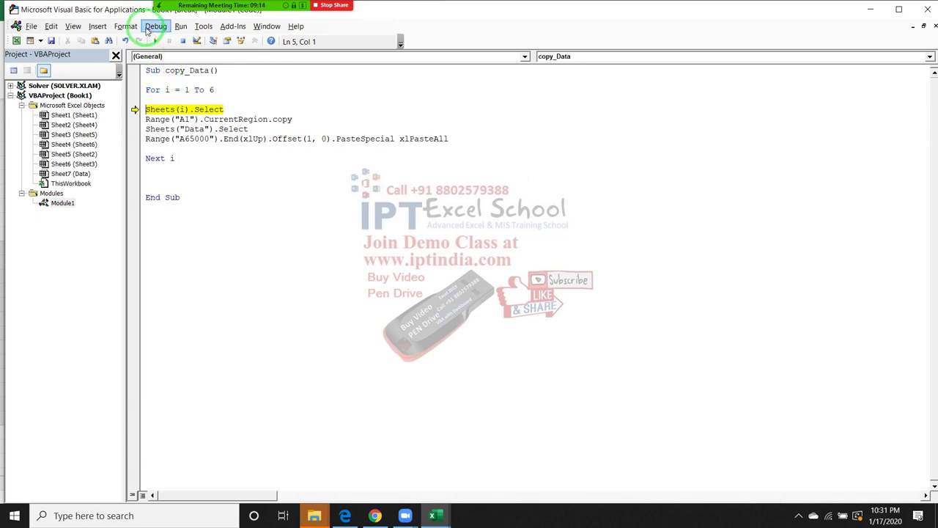
Step: Step the second pass through selecting and copying the next sheet, checking the copied table in the workbook
click(149, 27)
click(161, 54)
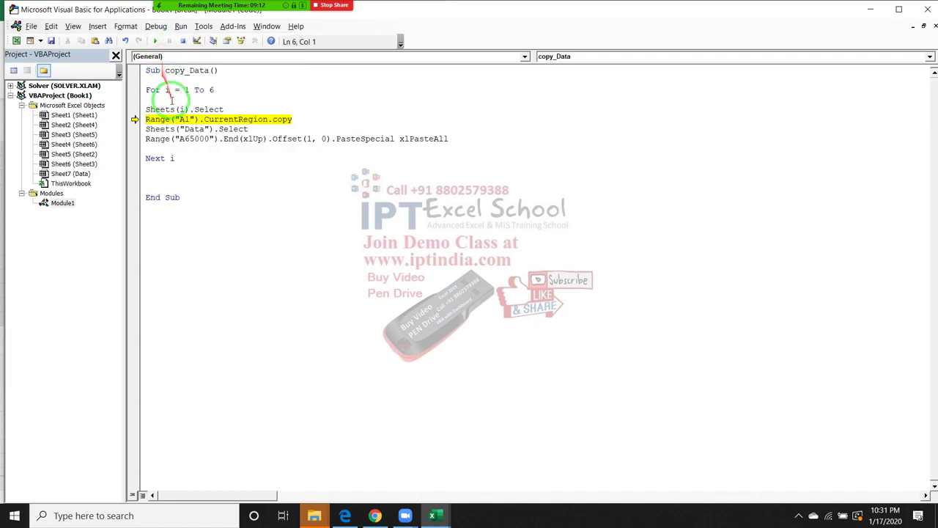
click(429, 515)
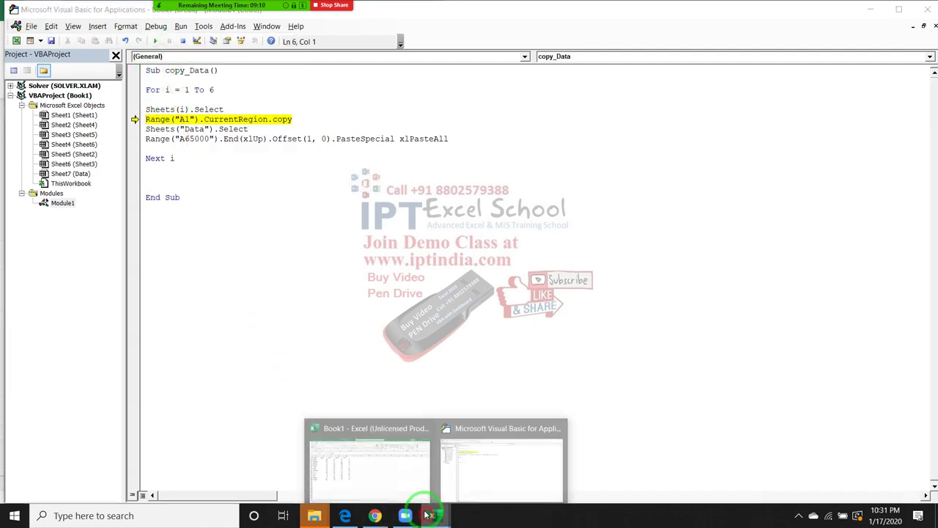
click(360, 467)
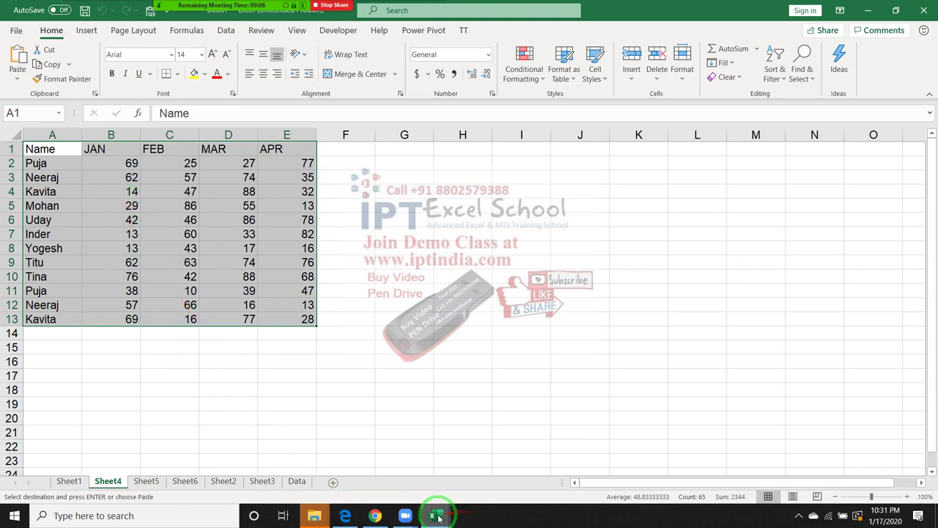
mouse_move(437, 517)
click(481, 492)
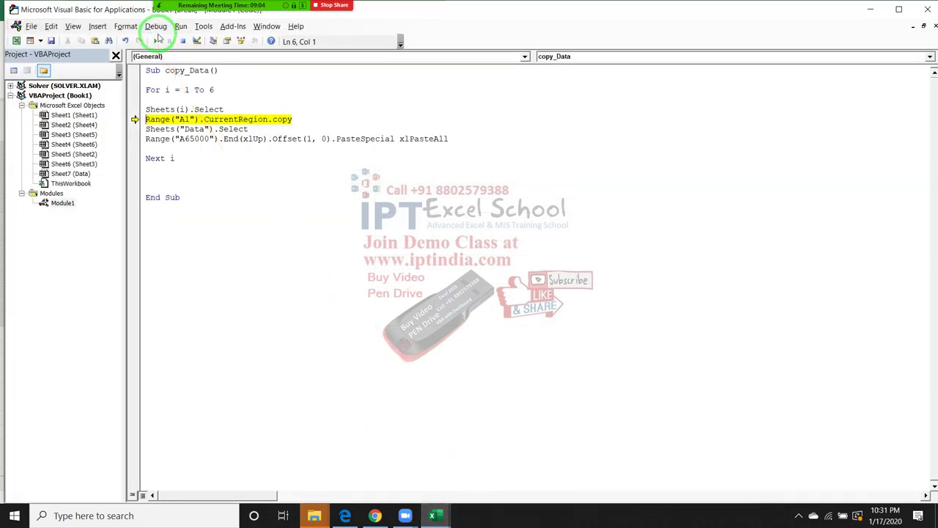
click(157, 27)
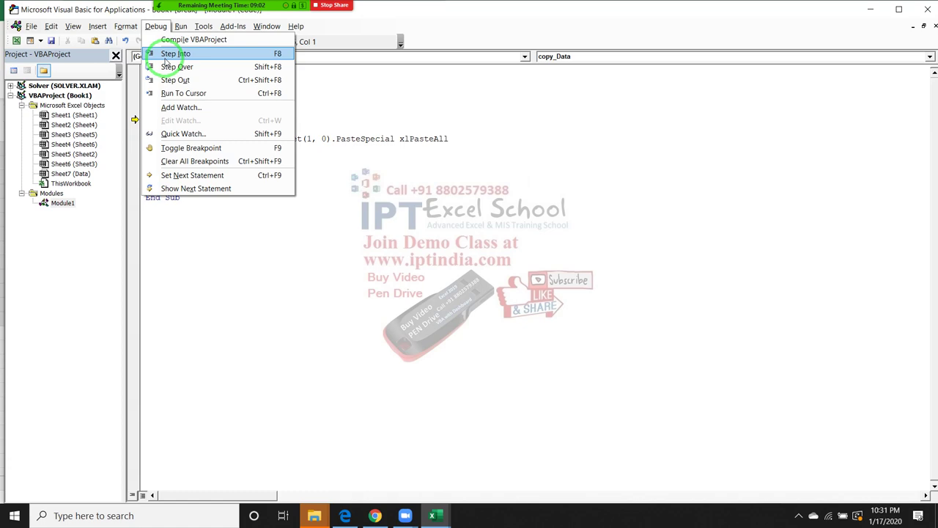
click(165, 55)
mouse_move(415, 512)
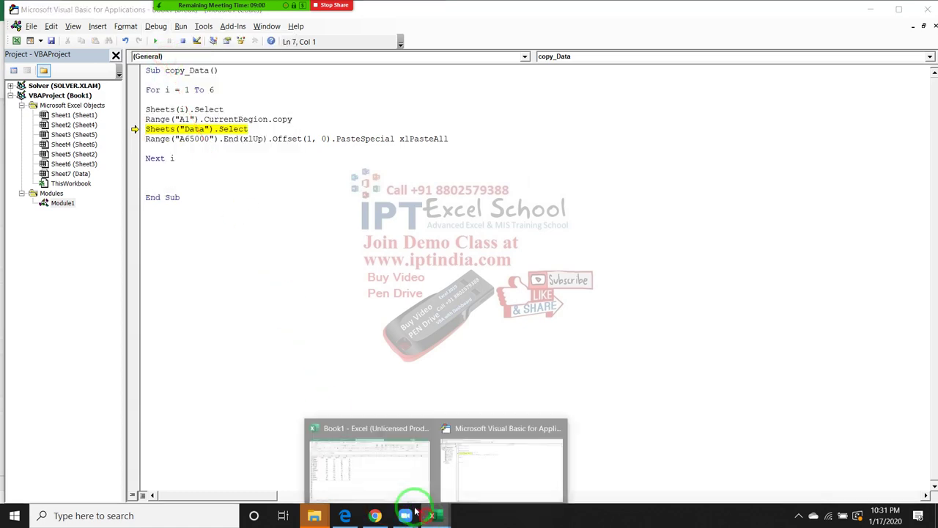
click(372, 487)
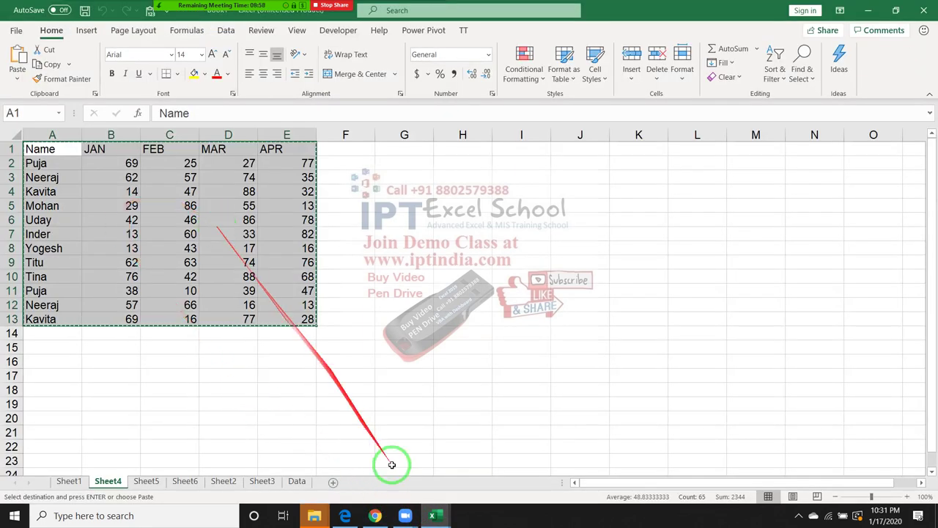
mouse_move(434, 512)
click(478, 469)
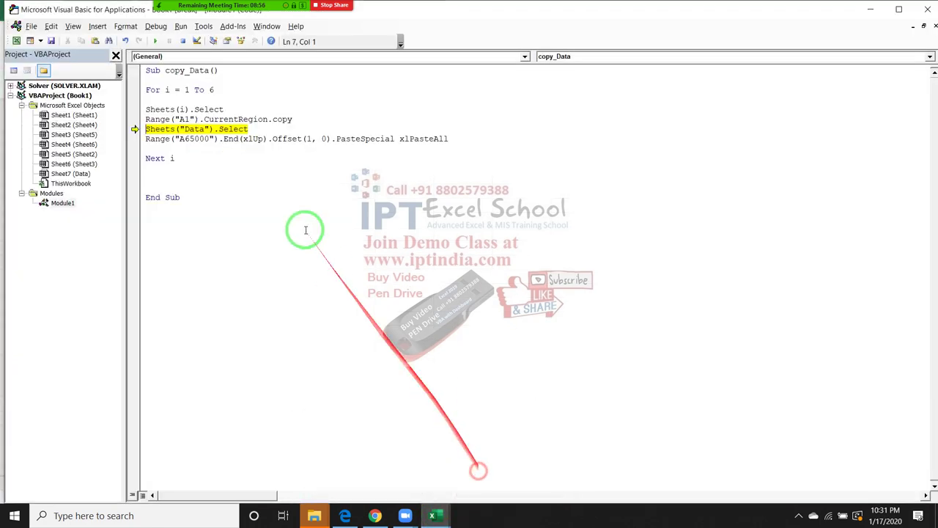
Step: Step over the Data sheet selection line and check the Data sheet
click(161, 30)
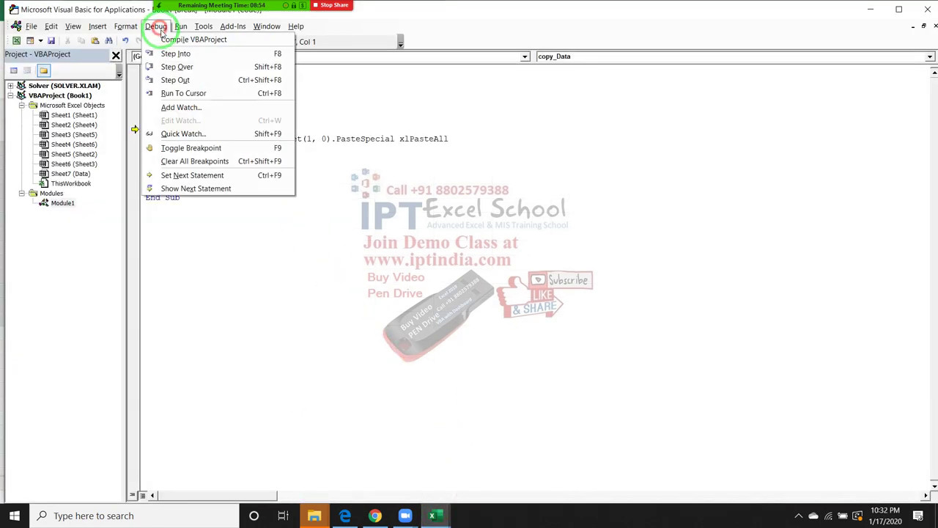
click(169, 55)
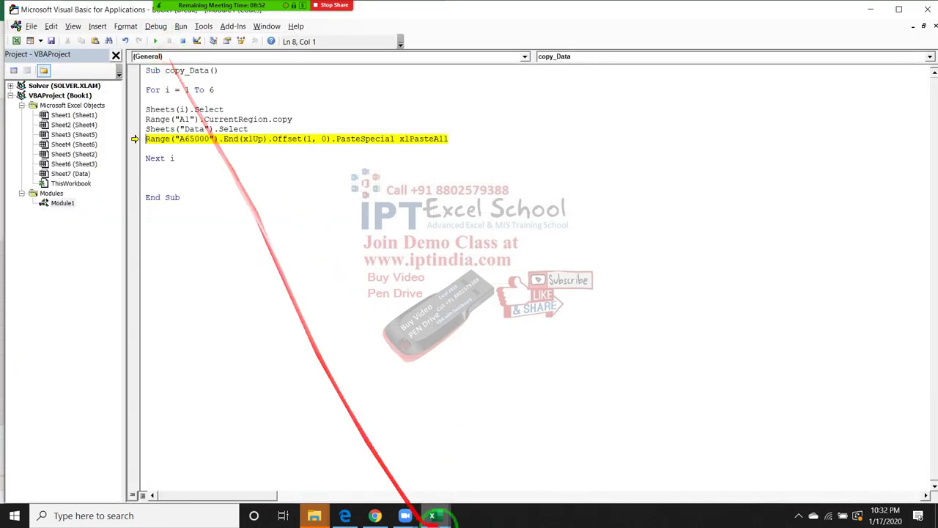
mouse_move(440, 512)
click(370, 484)
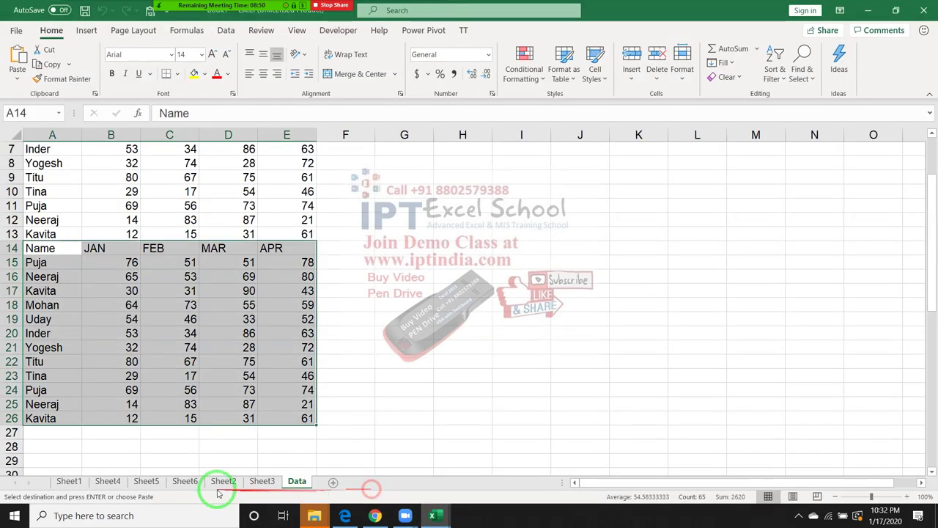
click(435, 511)
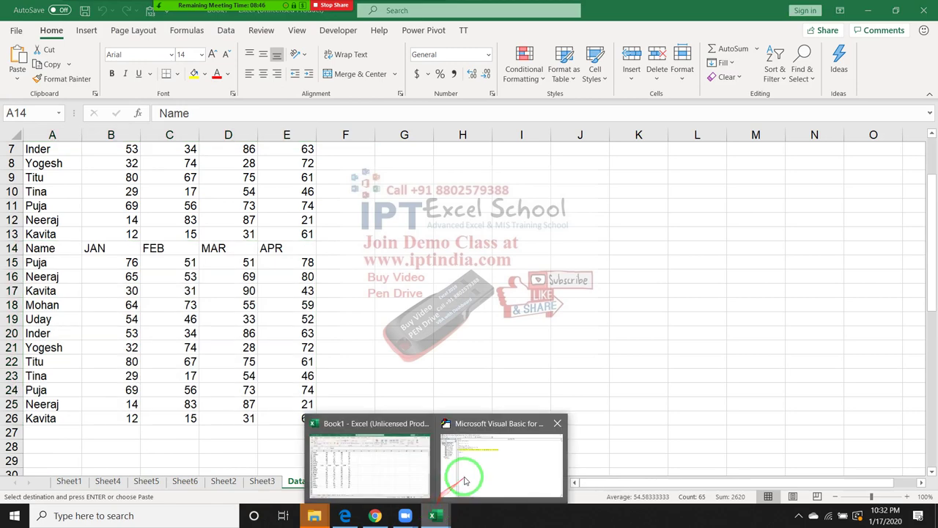
click(470, 477)
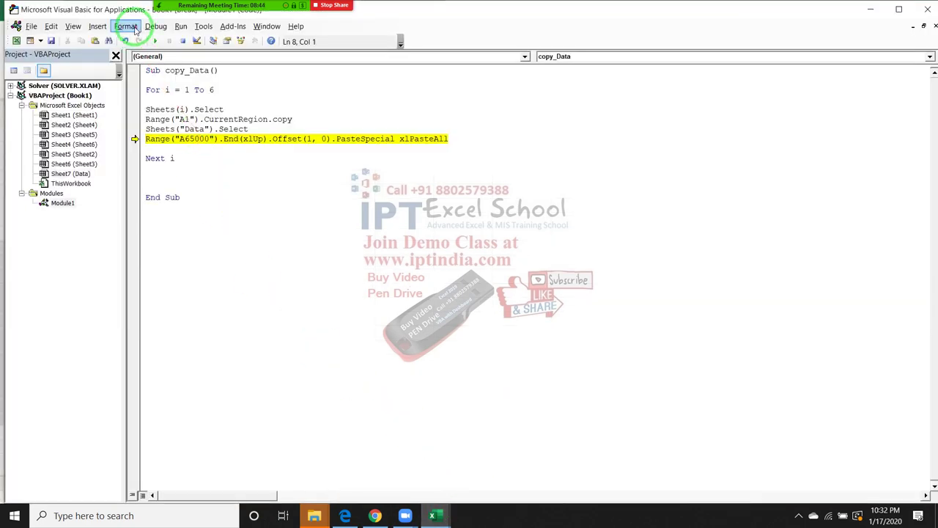
Step: Step over the paste to stack the table below the earlier ones, then advance to the third pass (i = 3)
click(125, 27)
click(155, 27)
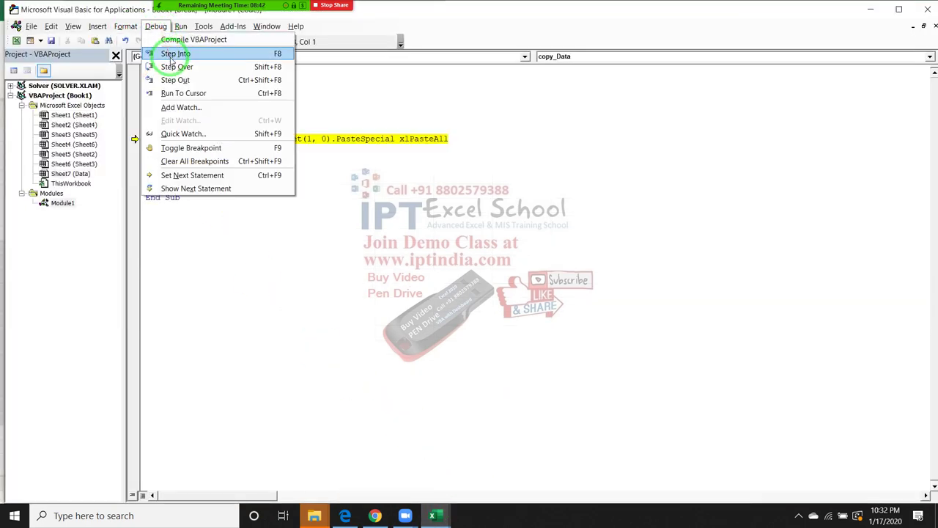
click(173, 54)
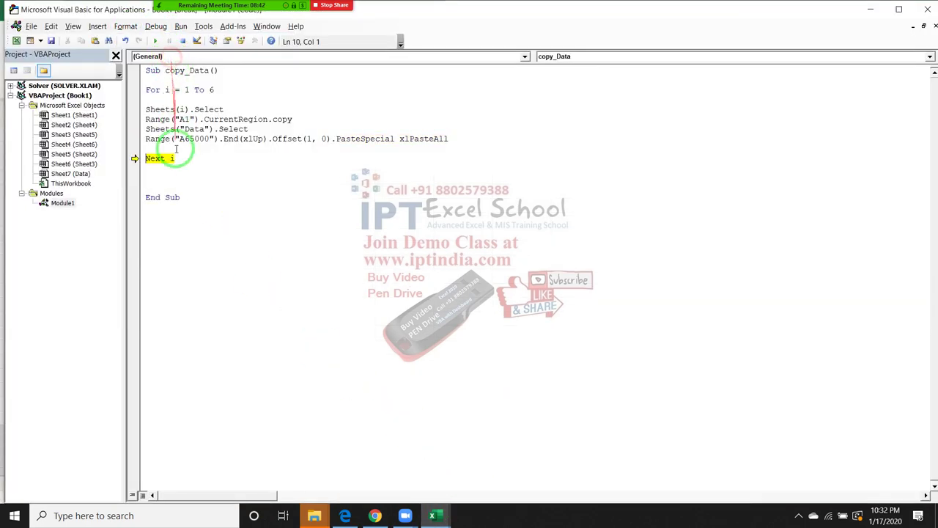
click(433, 513)
click(356, 471)
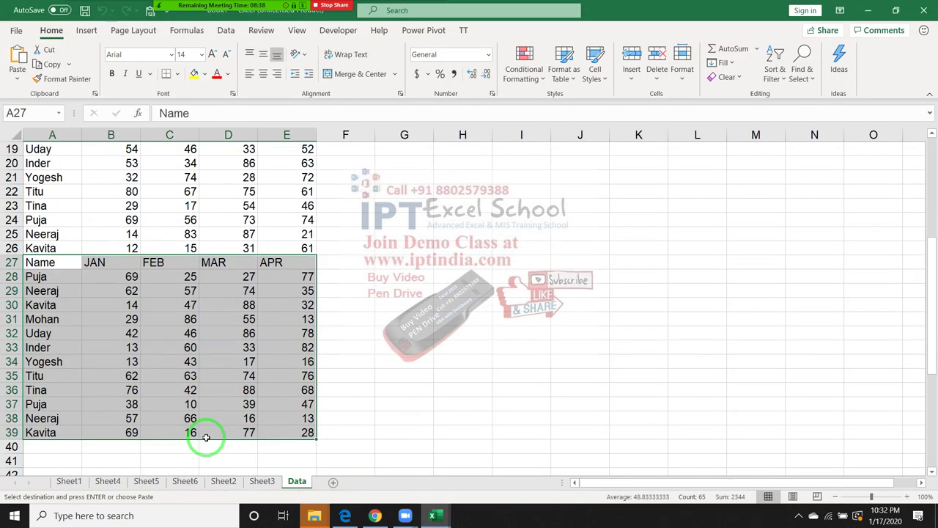
click(432, 516)
click(463, 480)
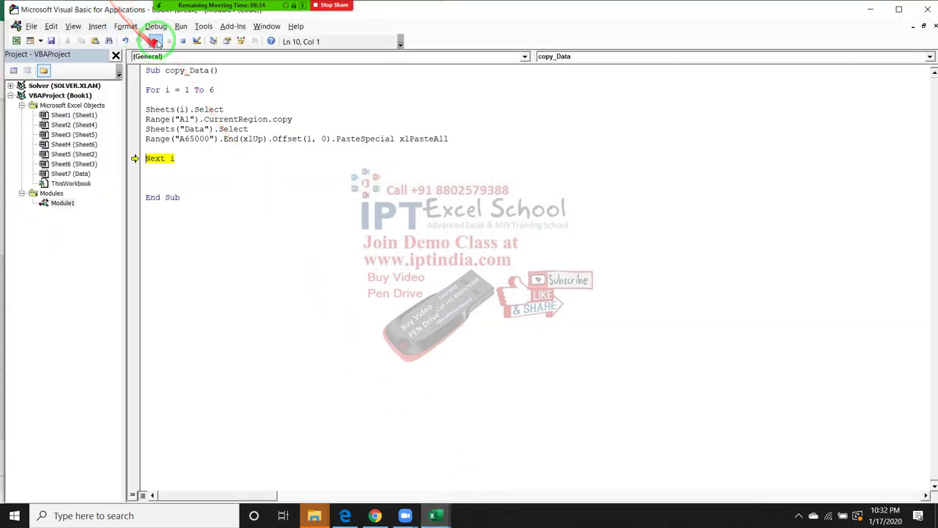
click(155, 26)
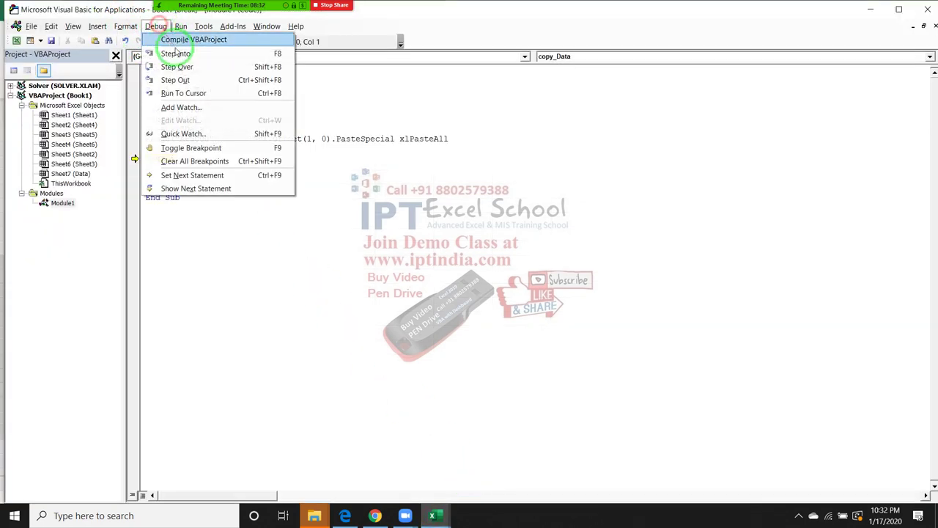
click(184, 57)
mouse_move(179, 110)
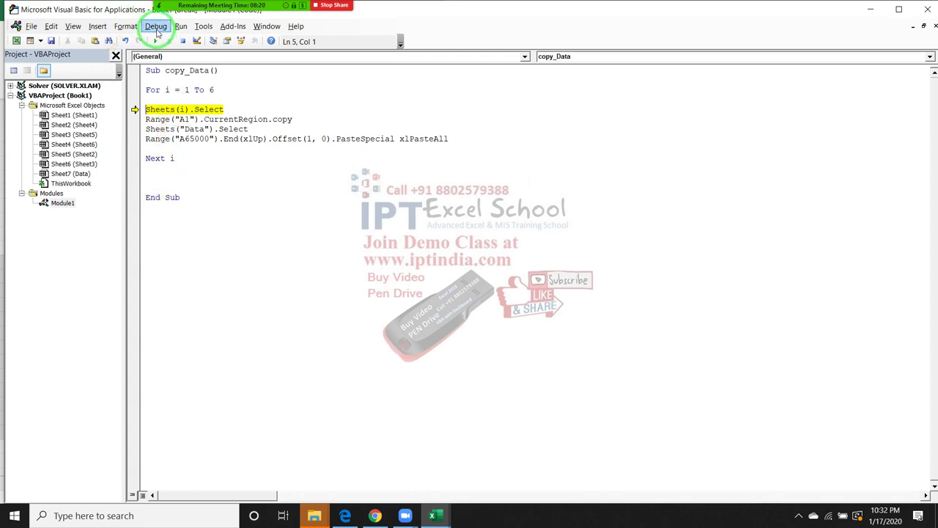
click(156, 26)
Step: Run copy_Data to completion from the VBA editor
click(342, 275)
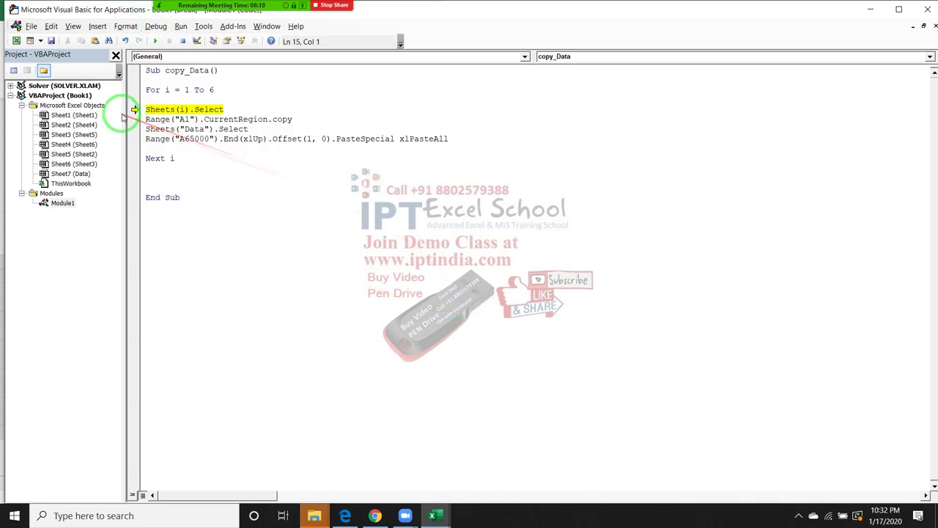
click(171, 119)
click(155, 41)
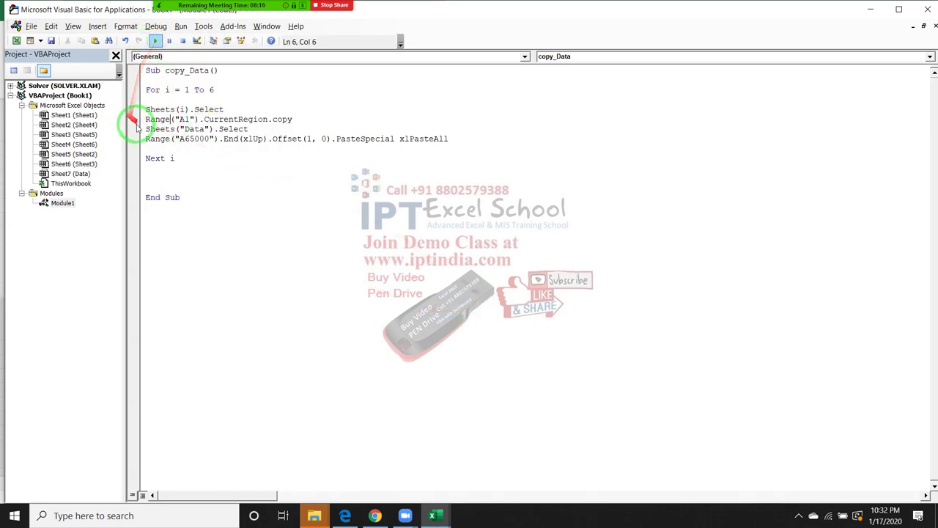
Step: On the Data sheet, select the whole stacked block from A1 and delete it
key(alt+F11)
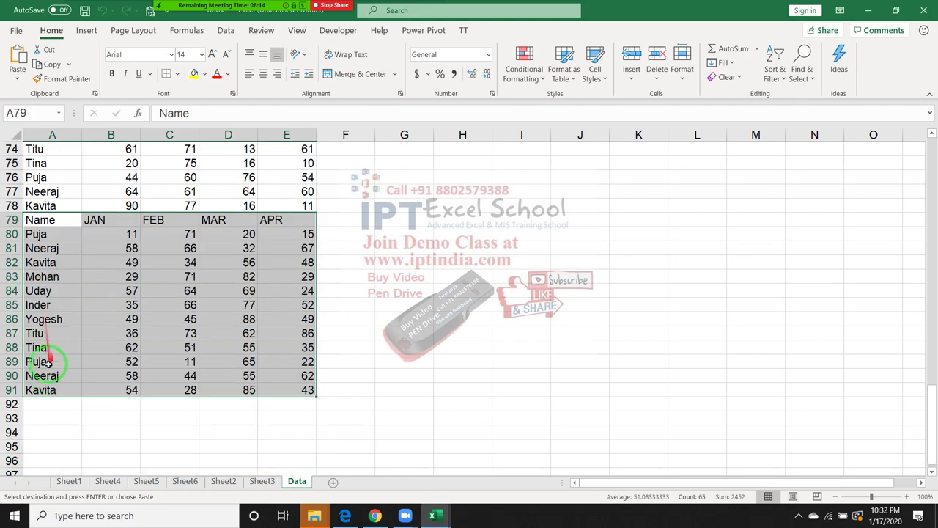
scroll(45, 367, down, 5)
scroll(37, 352, up, 5)
key(ctrl+Home)
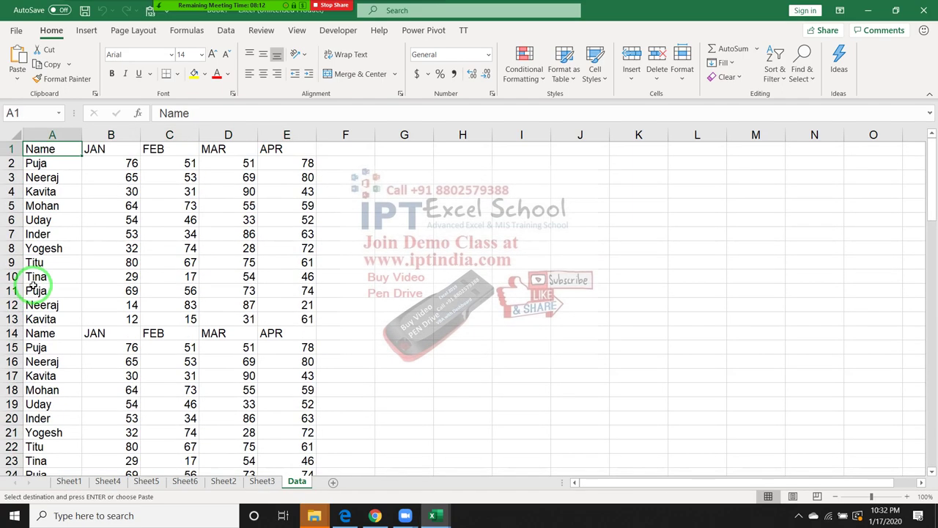
key(ctrl+shift+Right)
key(ctrl+shift+Down)
key(Delete)
key(ctrl+Home)
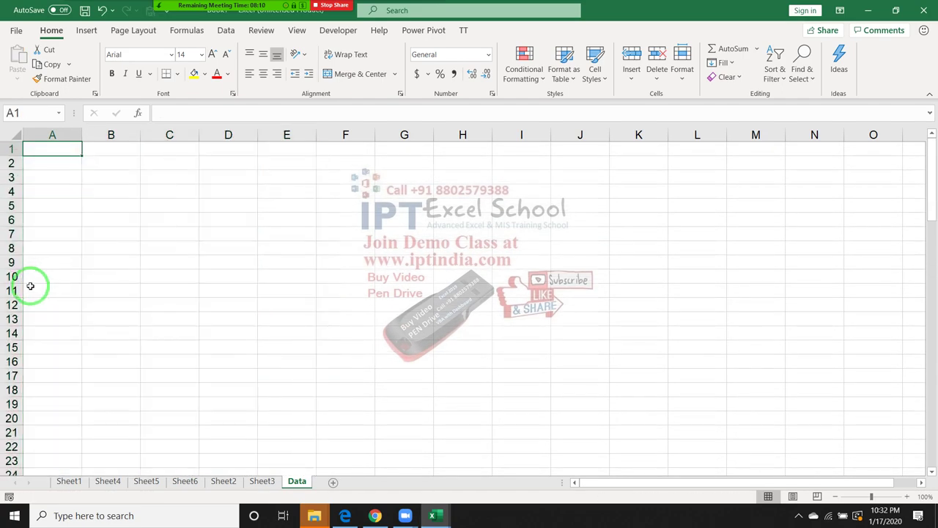
mouse_move(294, 28)
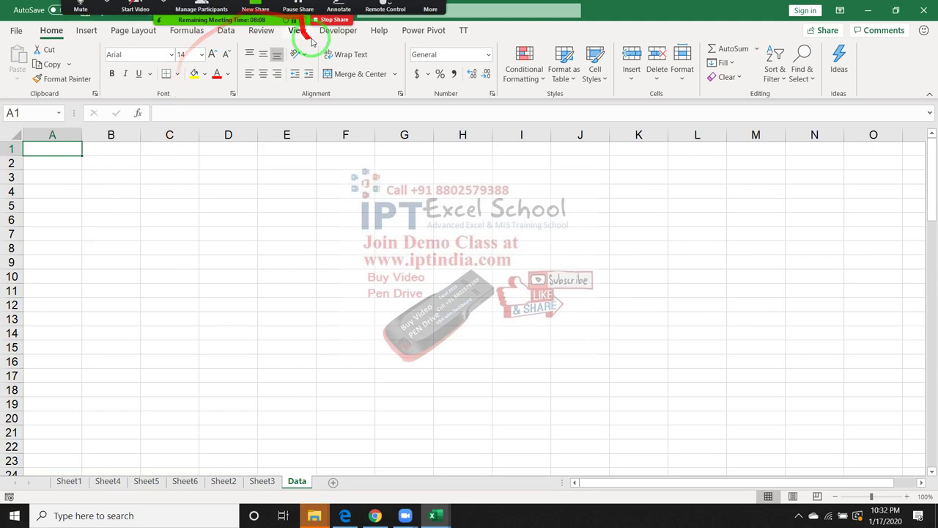
click(356, 36)
Step: Run copy_Data from the Macros list and scroll up to review the refilled Data sheet
click(47, 74)
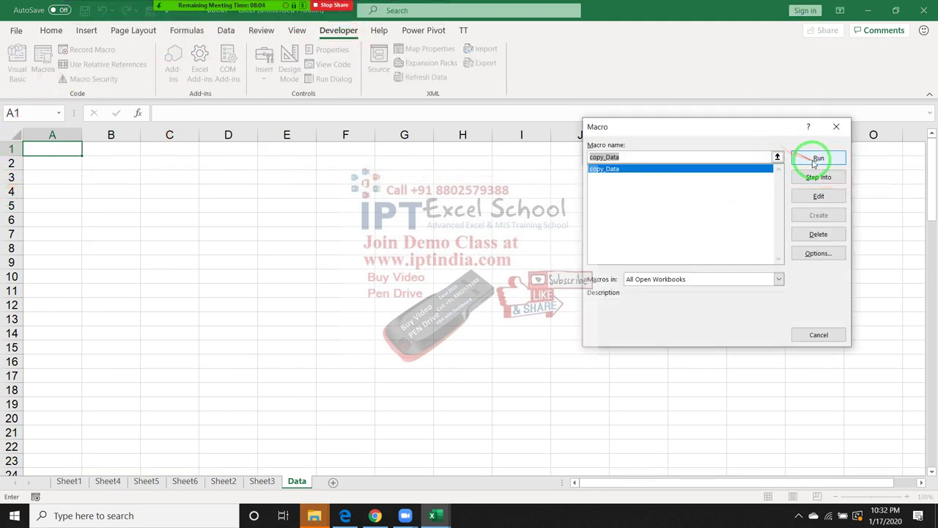
click(814, 160)
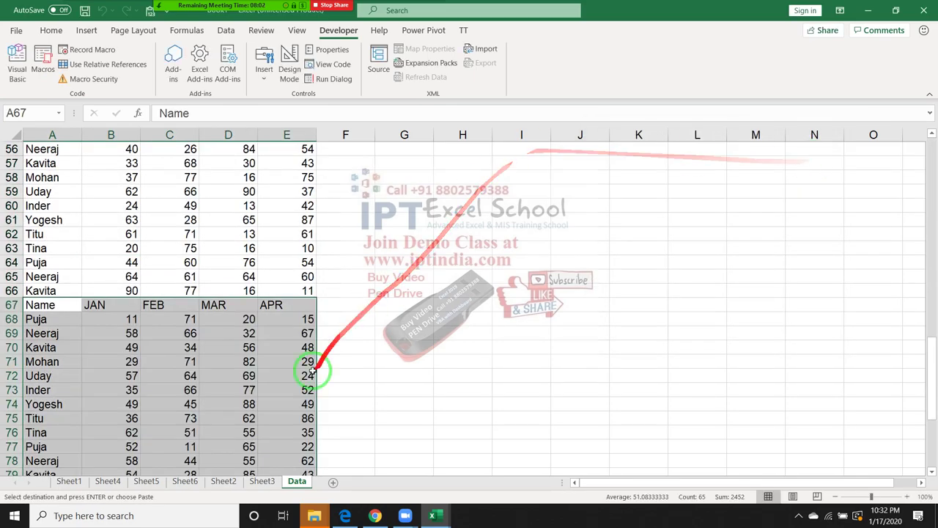
scroll(311, 372, up, 4)
scroll(312, 374, up, 5)
scroll(312, 374, up, 4)
scroll(311, 375, up, 5)
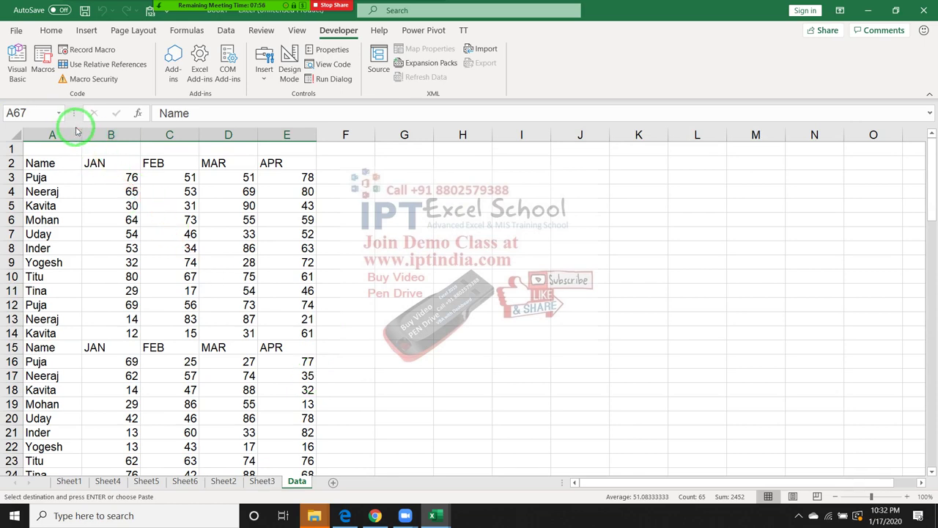
Step: Return to the VBA editor and open the meeting's participant list
key(alt+F11)
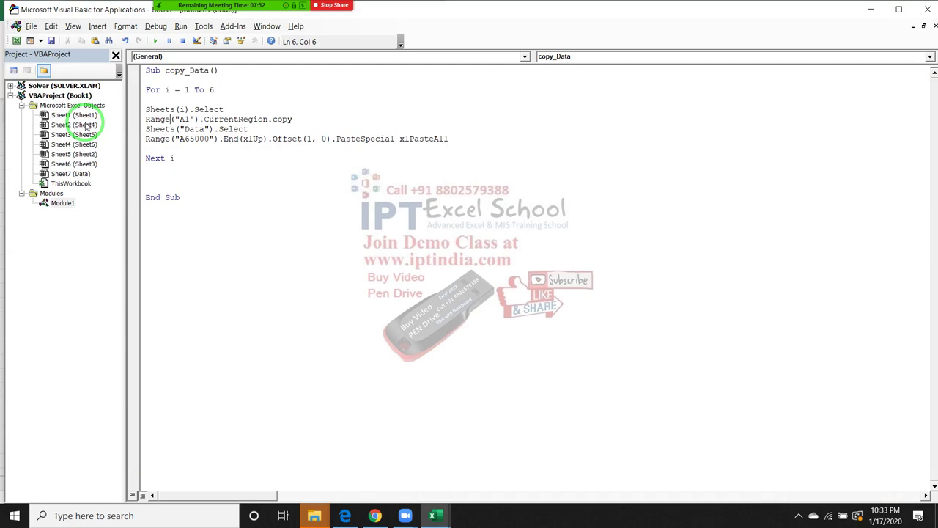
mouse_move(220, 7)
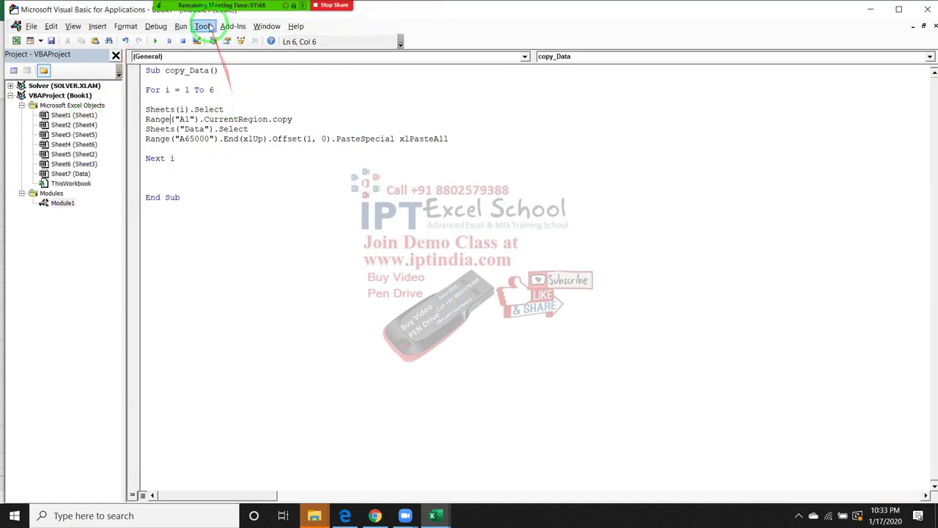
click(202, 7)
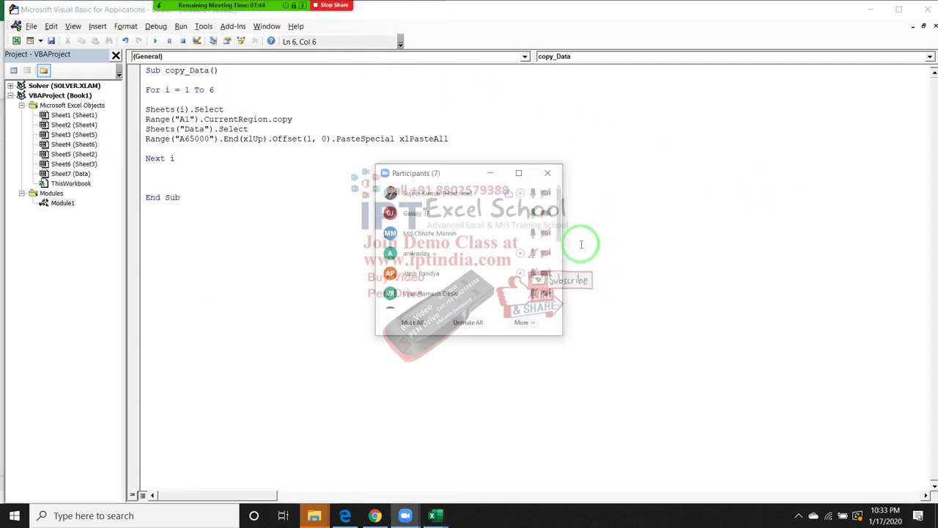
mouse_move(555, 253)
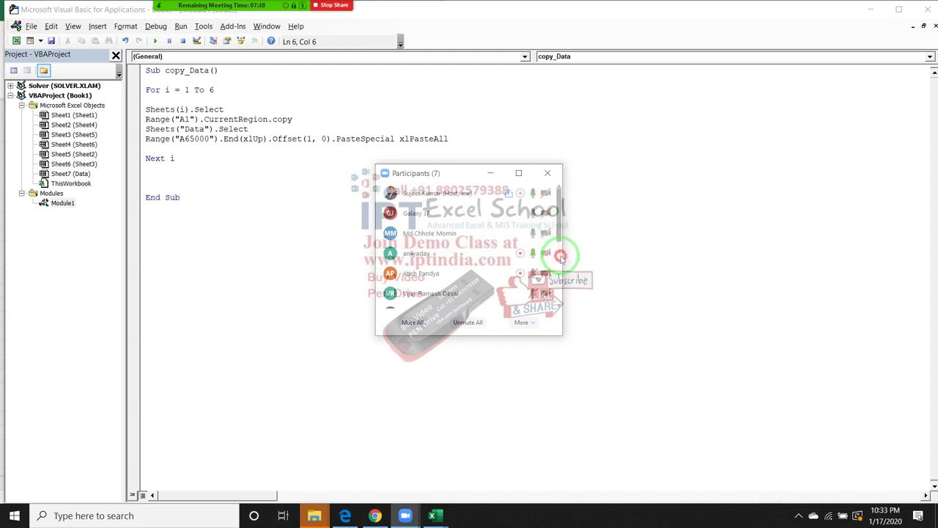
drag(557, 229, 561, 277)
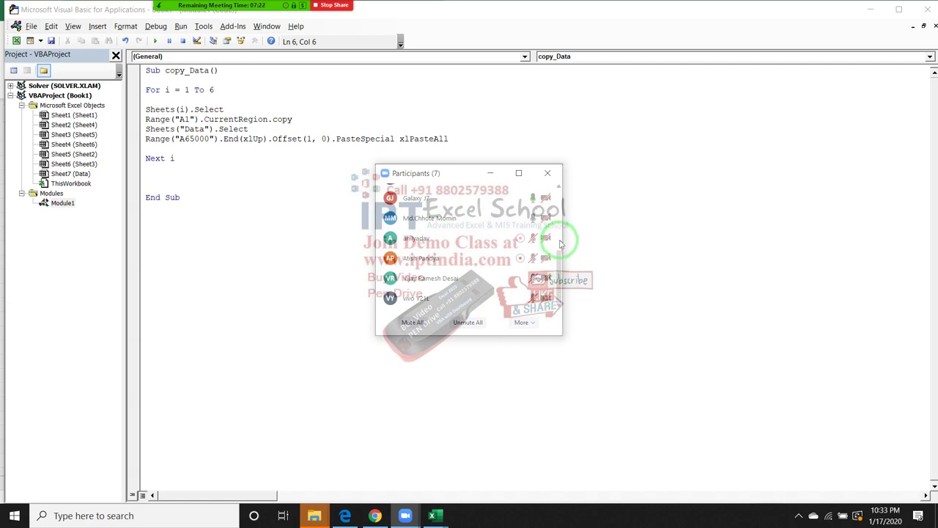
scroll(560, 242, up, 1)
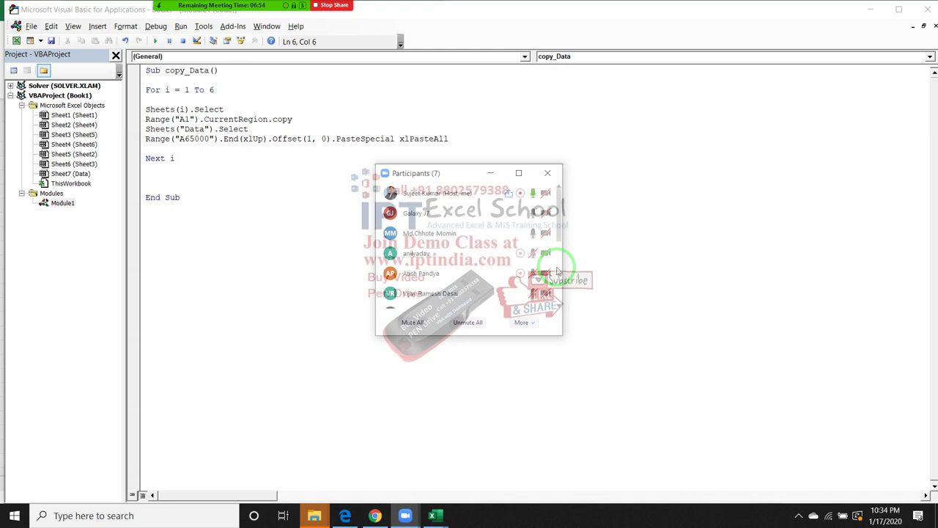
Step: Close the Zoom Participants window to reveal the copy_Data loop over sheets 1 To 6
scroll(557, 269, down, 1)
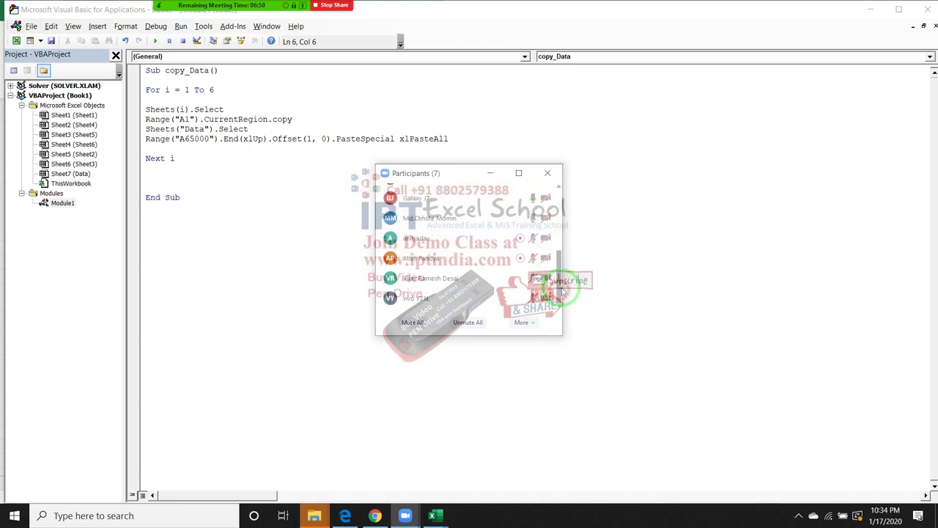
click(558, 218)
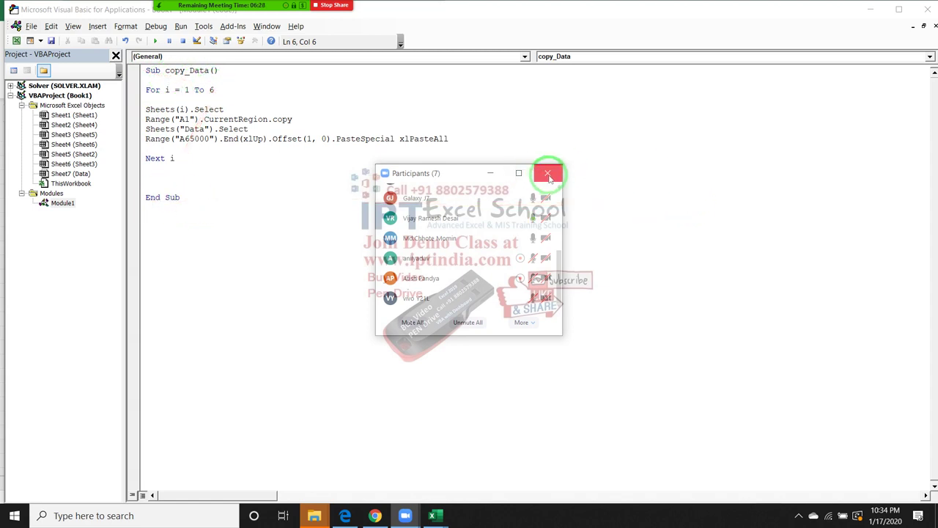
click(548, 173)
click(158, 176)
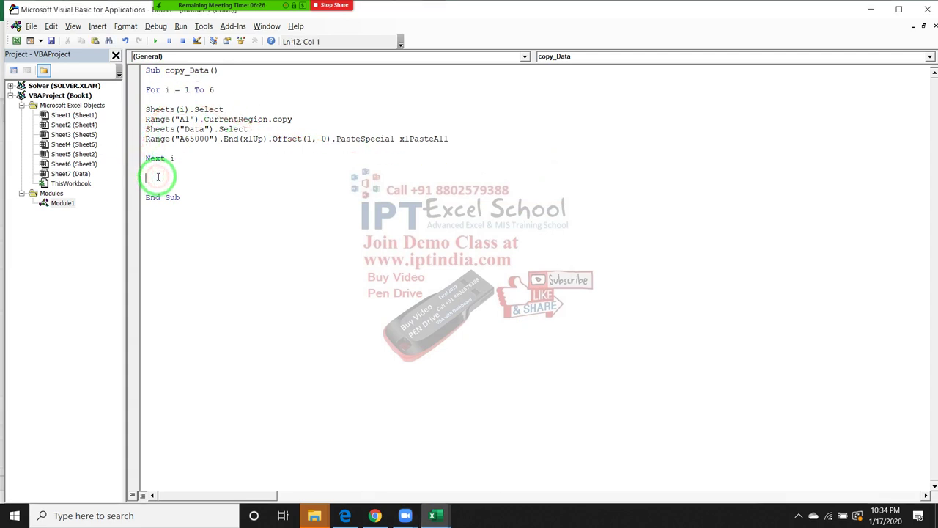
text(dsfs)
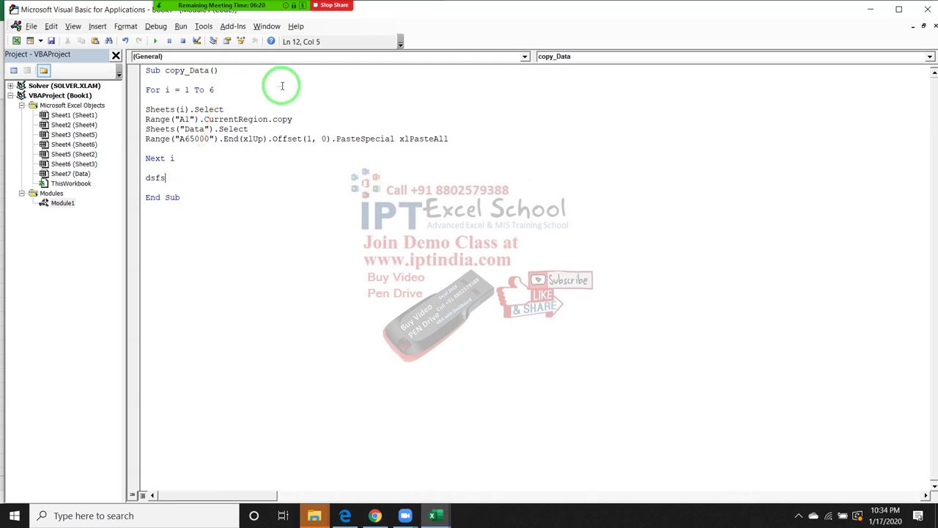
click(256, 176)
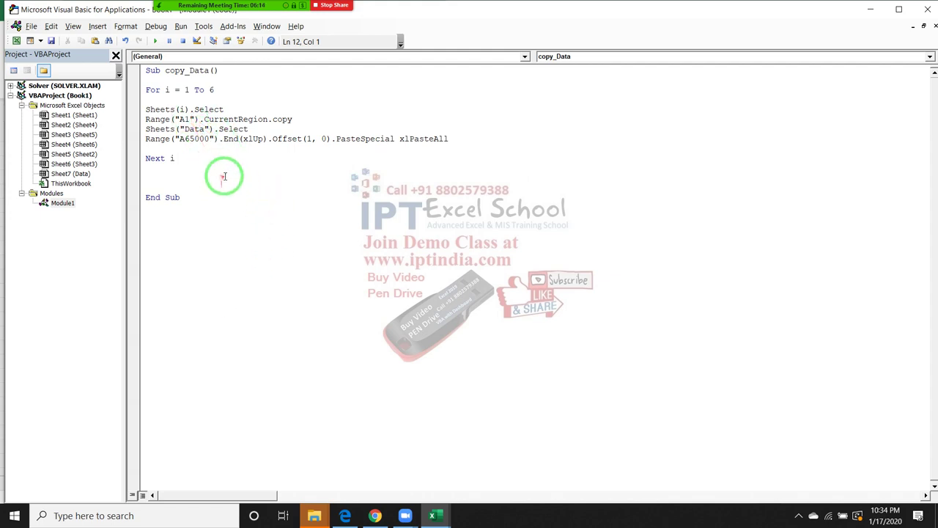
click(236, 172)
drag(293, 119, 146, 115)
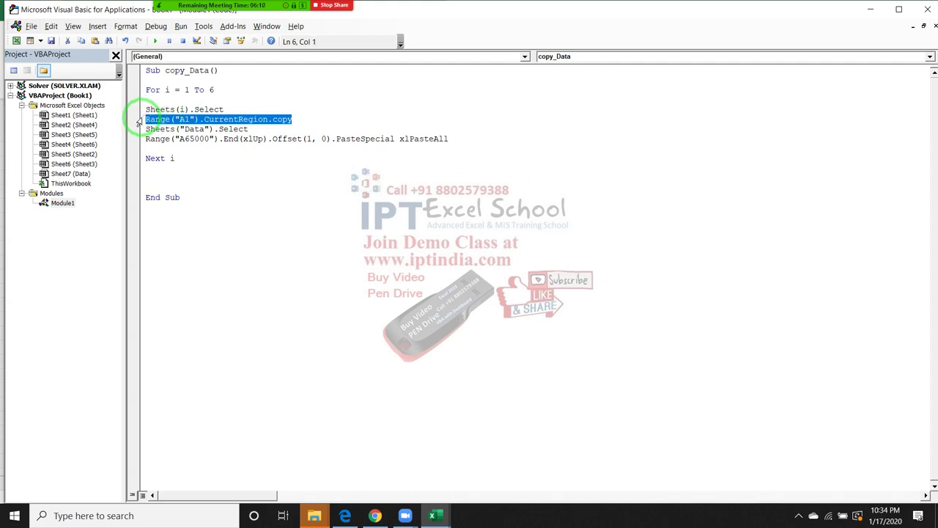
drag(178, 139, 208, 140)
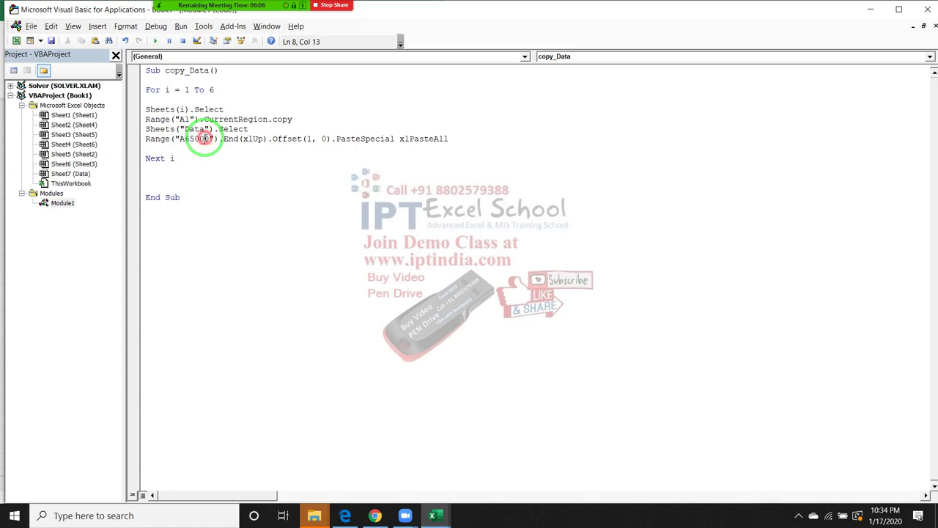
click(222, 178)
key(alt+Tab)
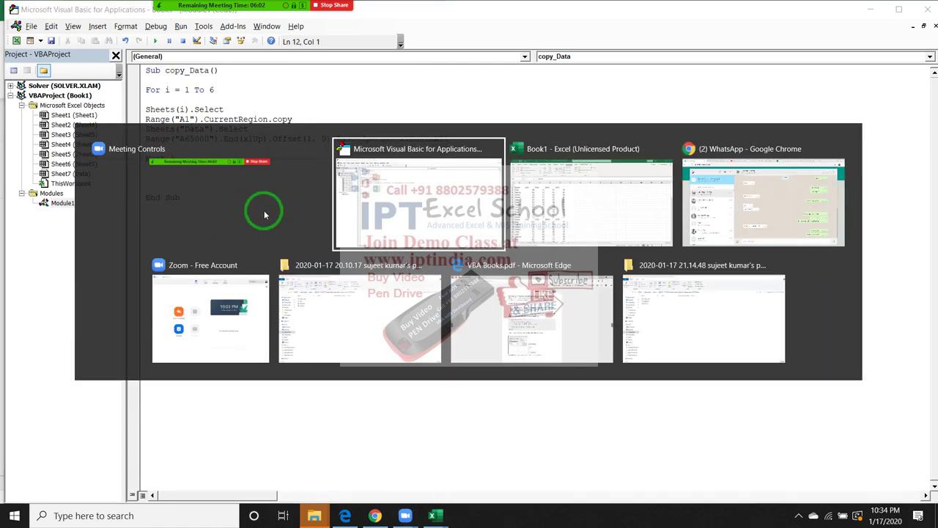
Step: Copy the Name, JAN, FEB, MAR, APR header row from A2:E2 into row 1 of Data
key(alt+Tab)
drag(42, 164, 273, 163)
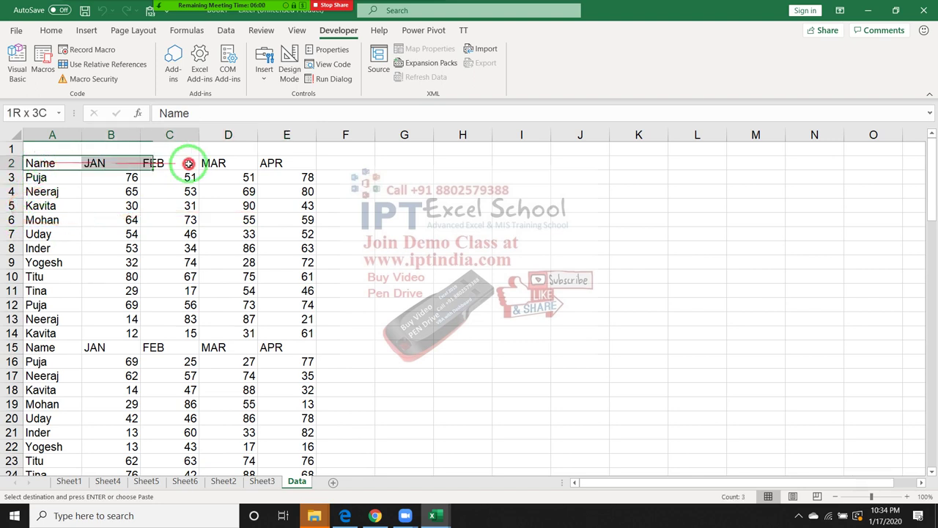
key(ctrl+c)
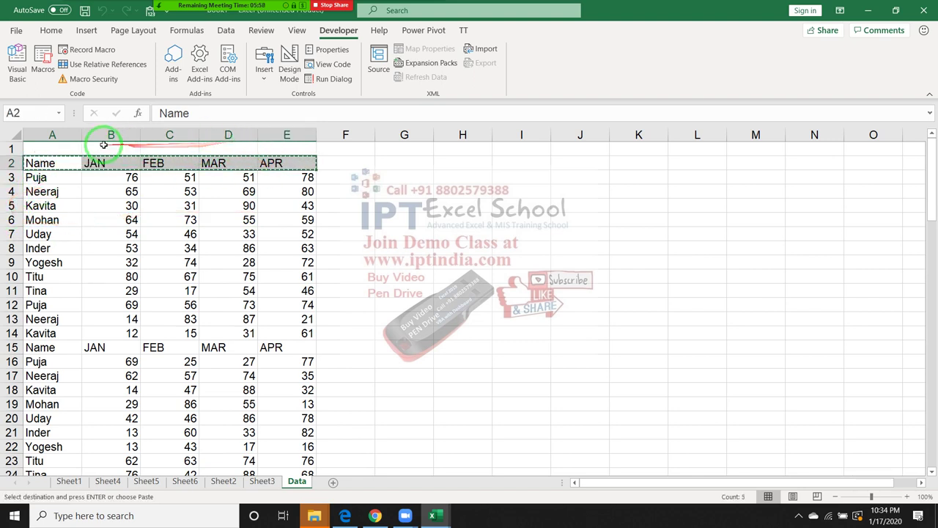
click(36, 149)
key(Return)
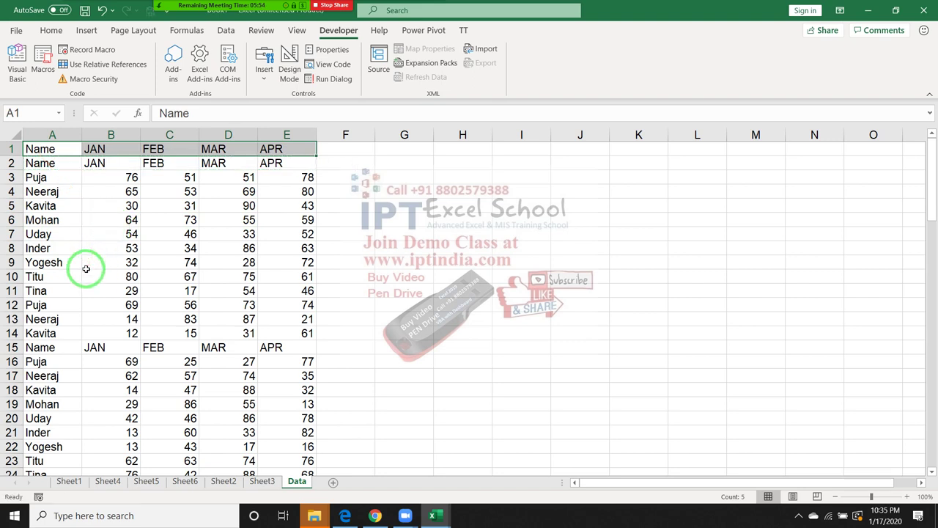
Step: Check where column A's data ends with Ctrl+Down/Up, stopping at the gap near A10
click(46, 148)
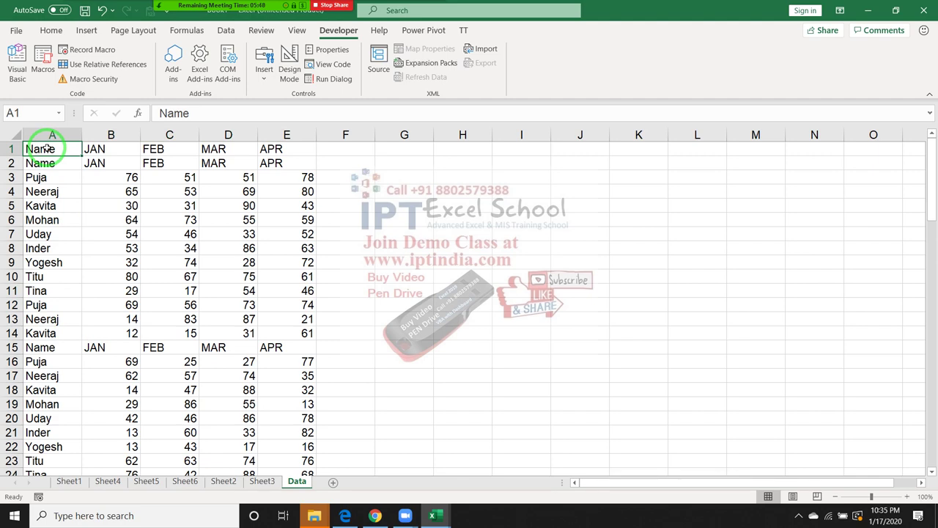
key(ctrl+Down)
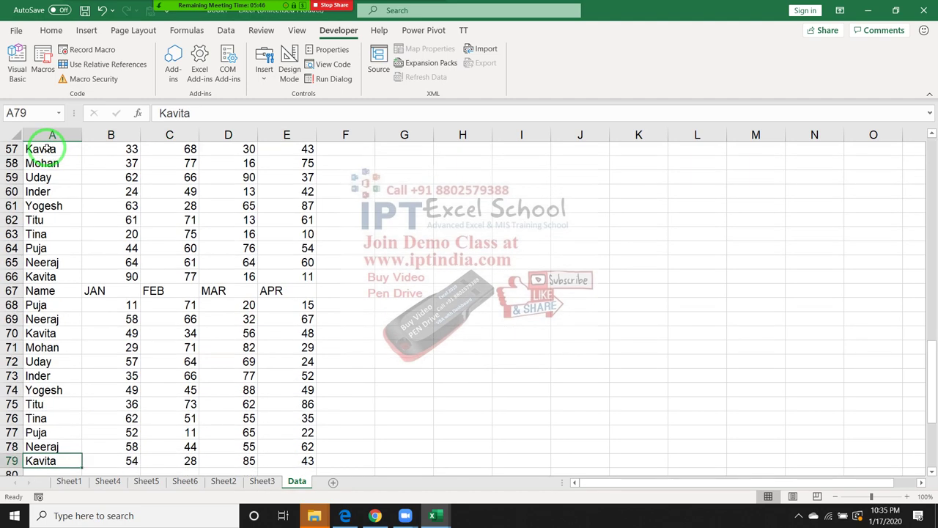
key(ctrl+Up)
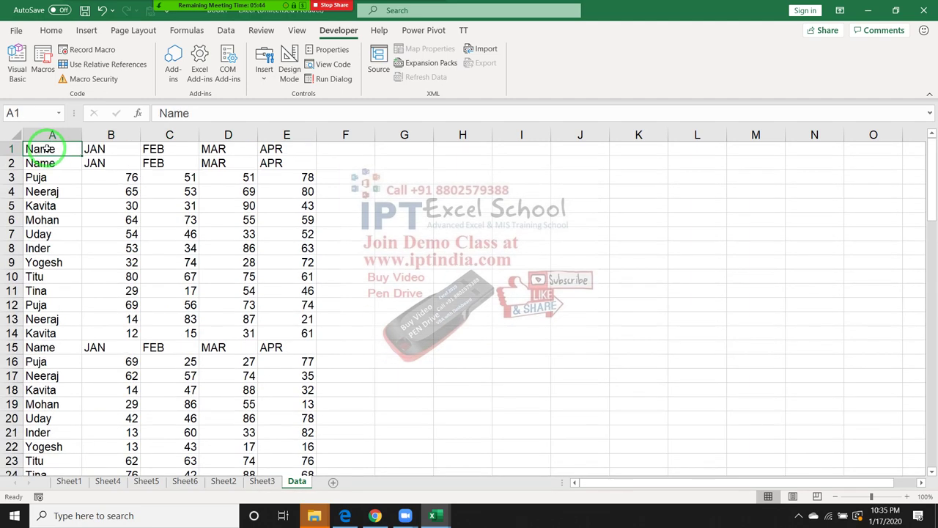
key(Down)
key(Down)
key(Down)
key(Down)
key(Down)
key(Down)
key(Down)
key(Down)
key(Down)
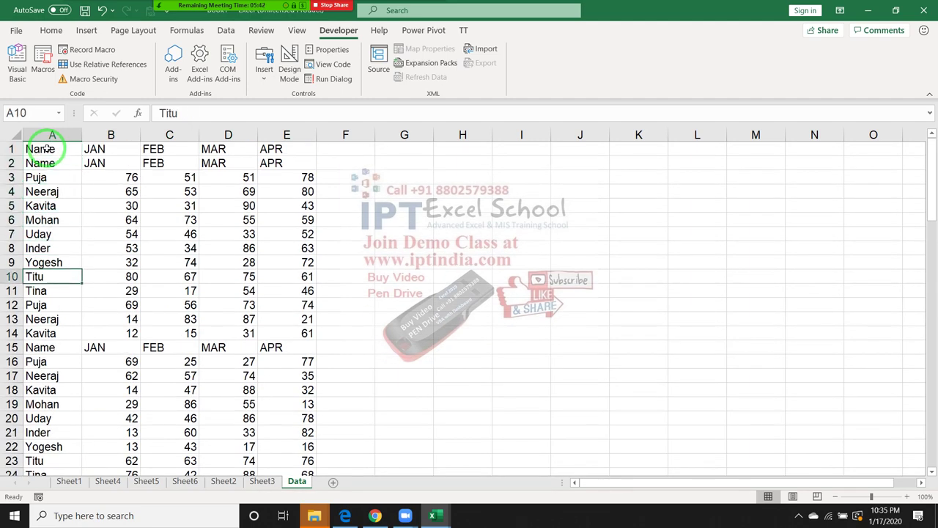
click(46, 148)
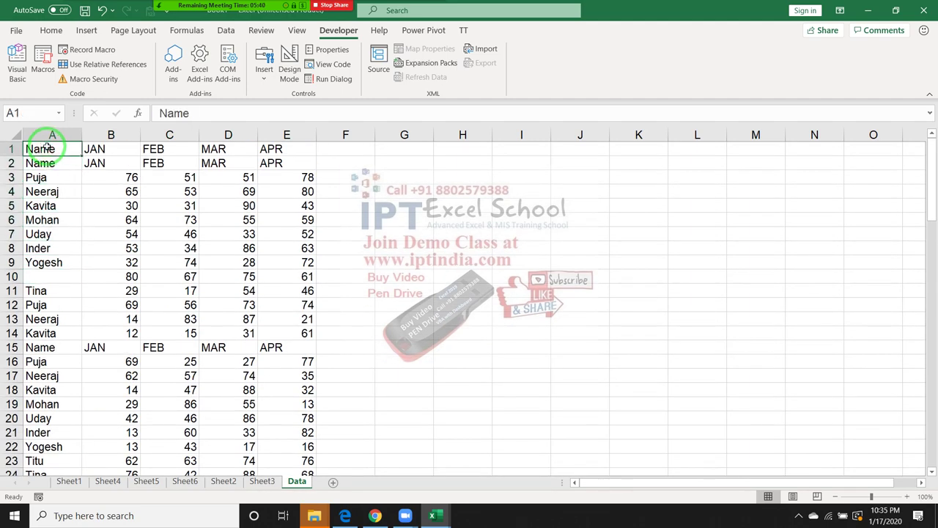
key(ctrl+Down)
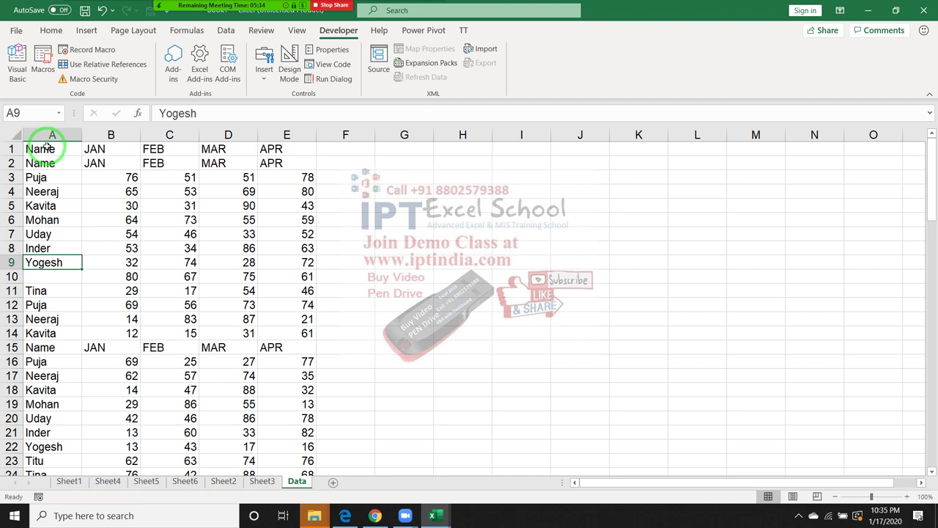
click(37, 109)
text(a65000)
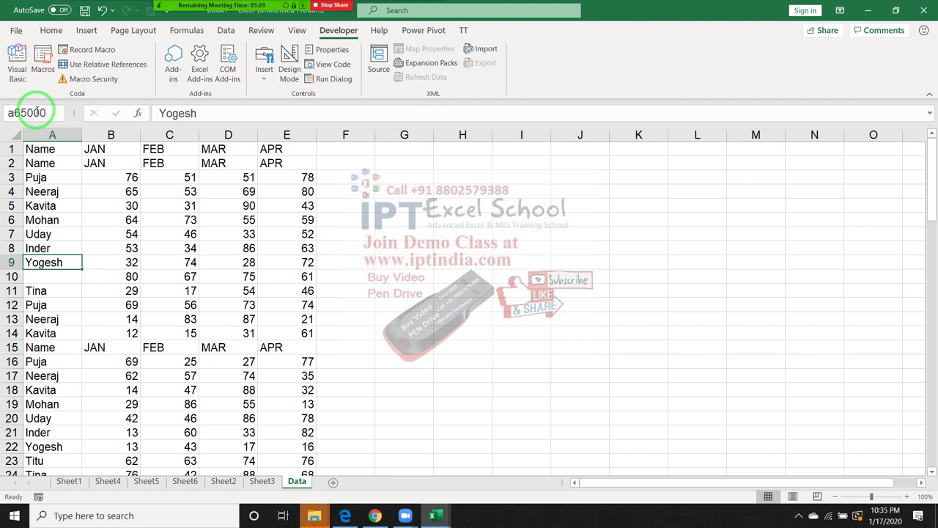
Step: Jump to A65000, then Ctrl+Up to reach A79, the last filled row, and review the sheet
key(Return)
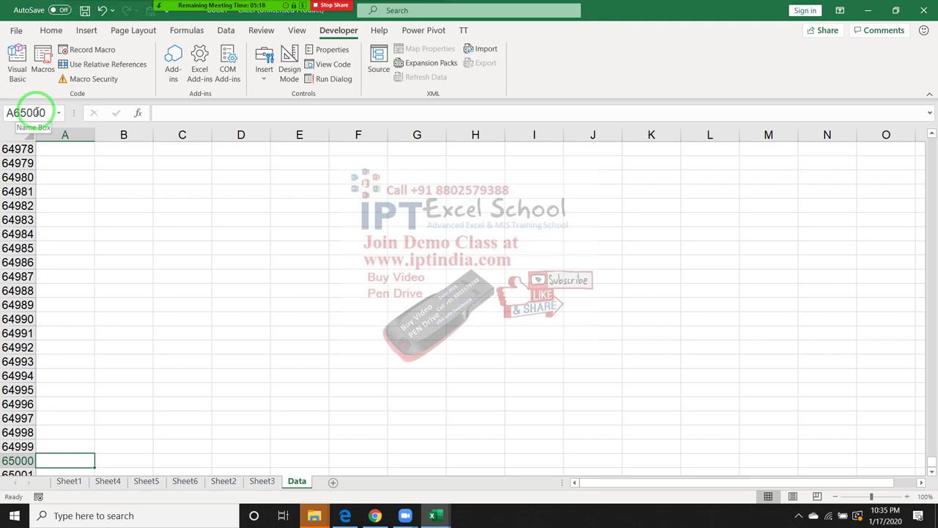
key(ctrl+Up)
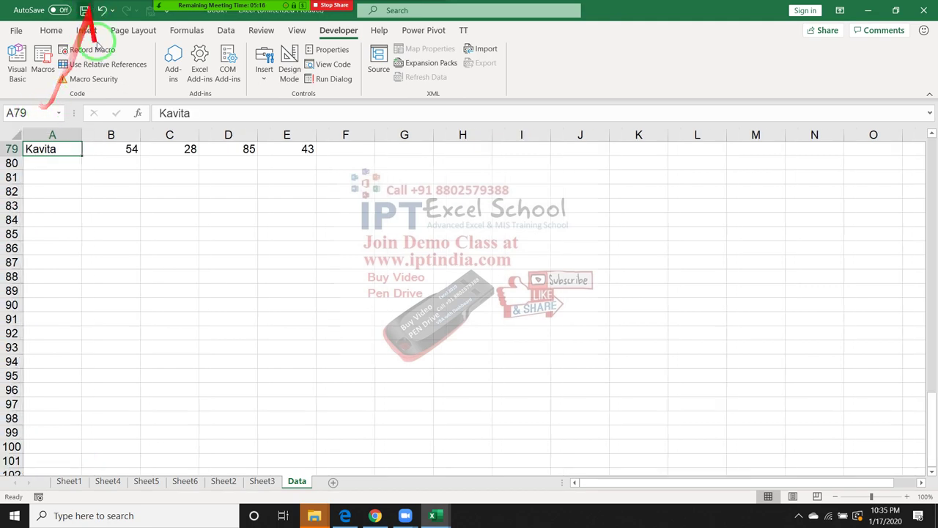
scroll(132, 199, up, 2)
scroll(129, 223, up, 3)
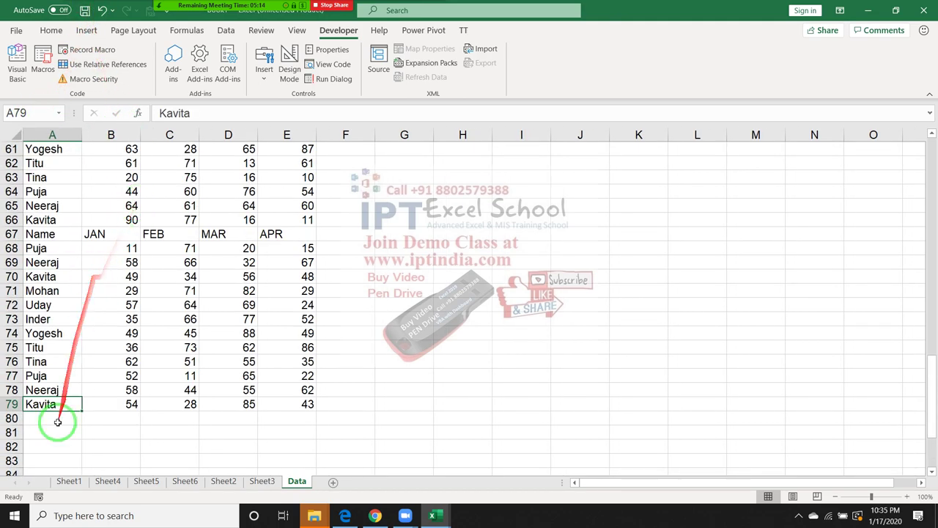
scroll(49, 293, up, 4)
scroll(49, 292, up, 5)
scroll(48, 292, up, 4)
scroll(47, 292, up, 6)
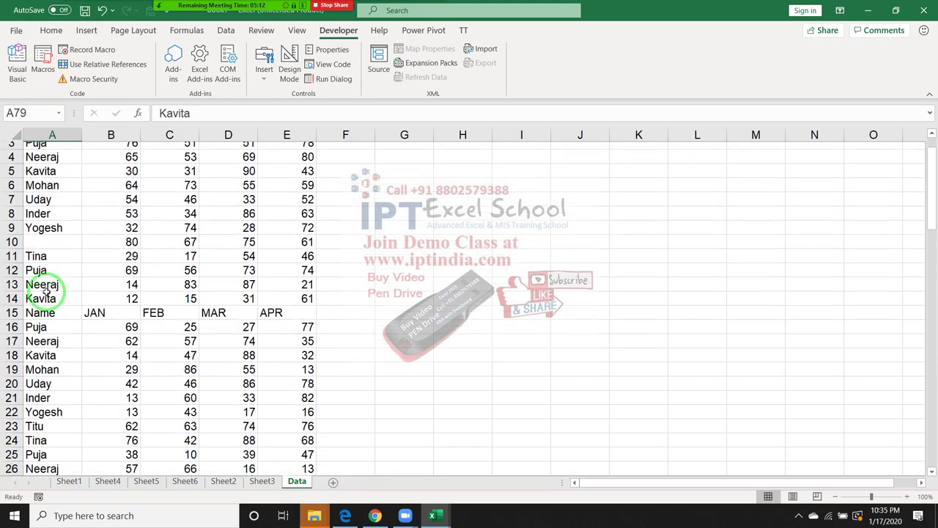
scroll(45, 291, up, 1)
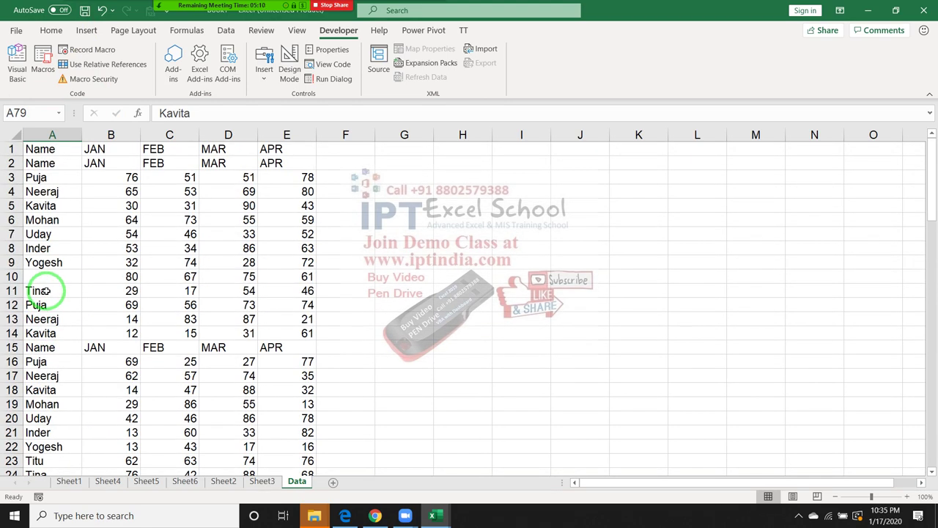
scroll(59, 308, down, 4)
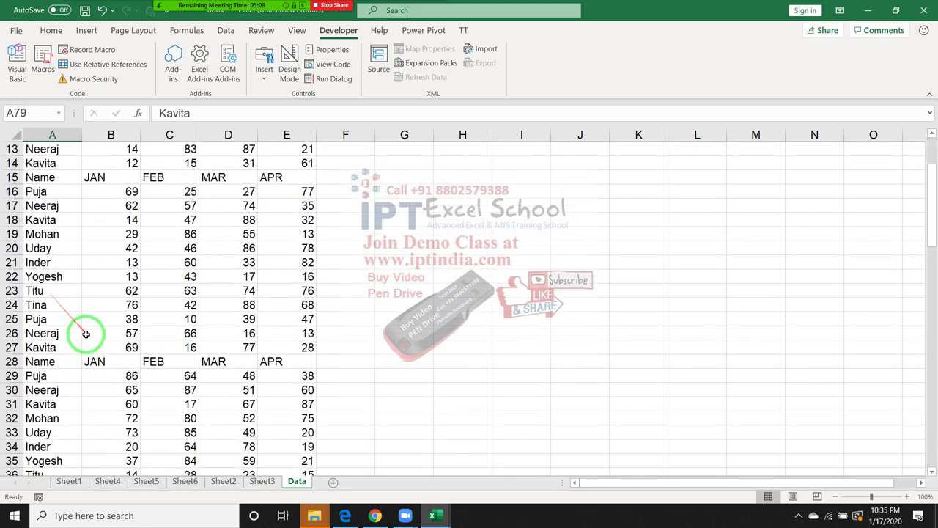
scroll(83, 330, down, 6)
scroll(84, 333, down, 8)
scroll(87, 345, down, 7)
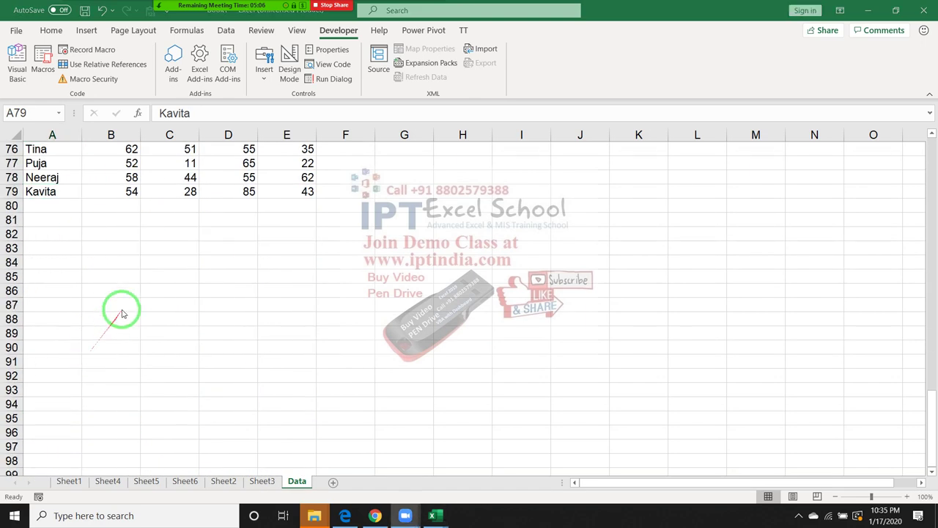
key(alt+Tab)
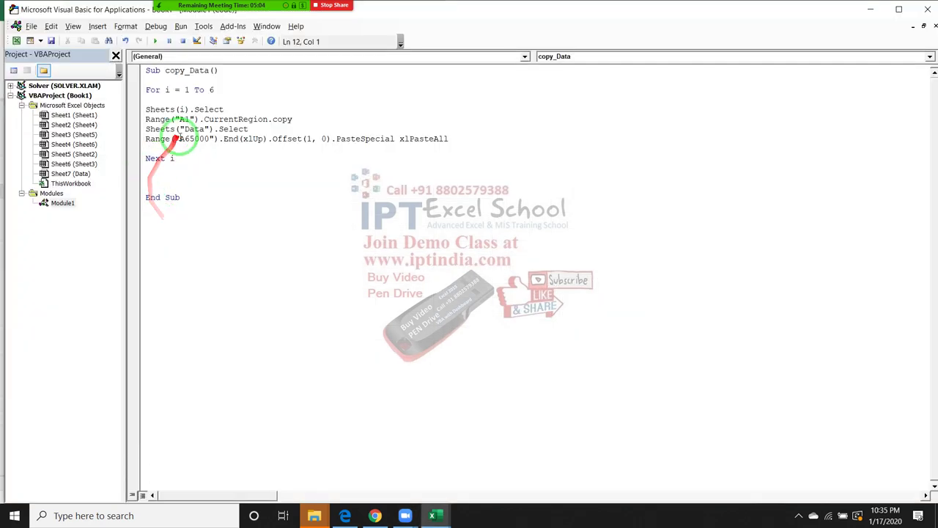
click(184, 139)
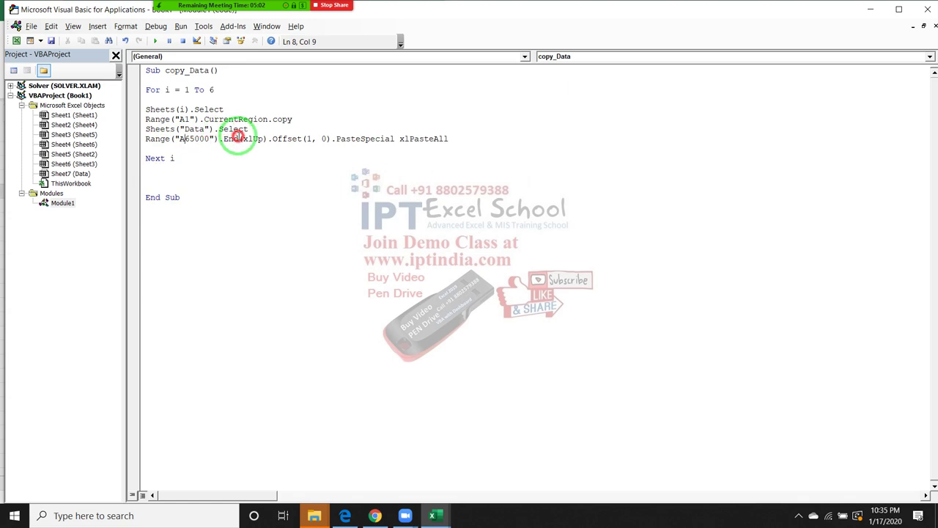
click(234, 143)
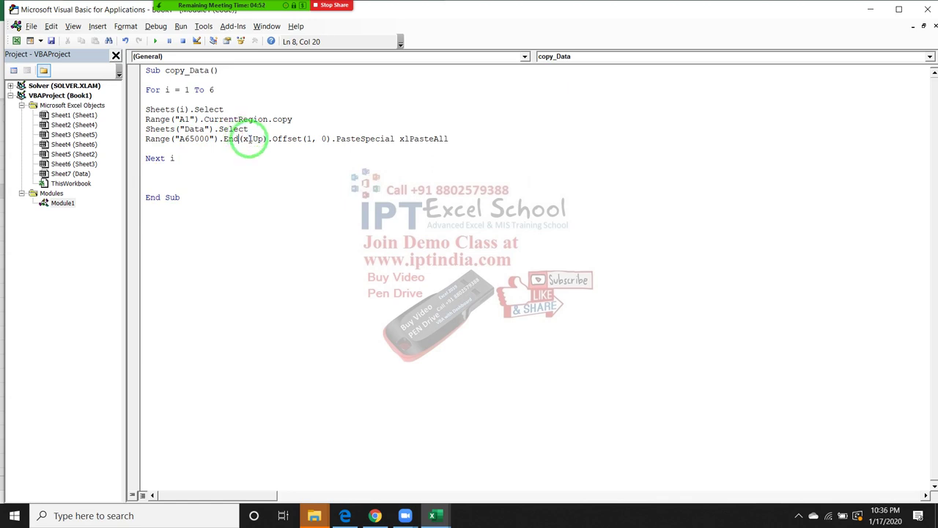
click(283, 139)
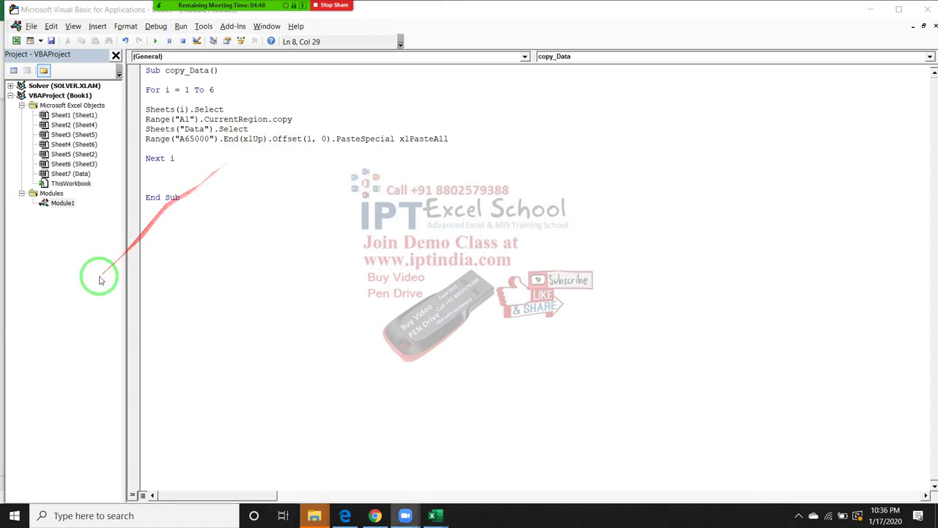
key(alt)
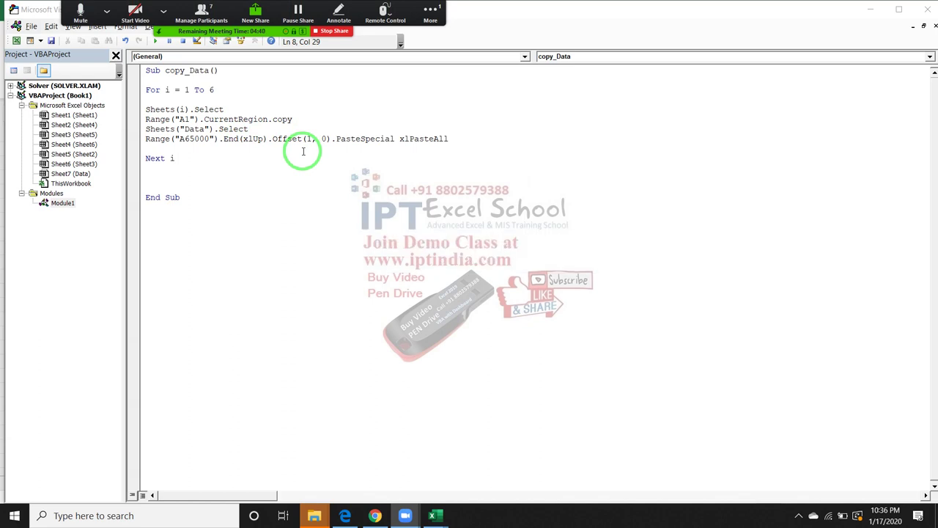
click(303, 151)
mouse_move(432, 515)
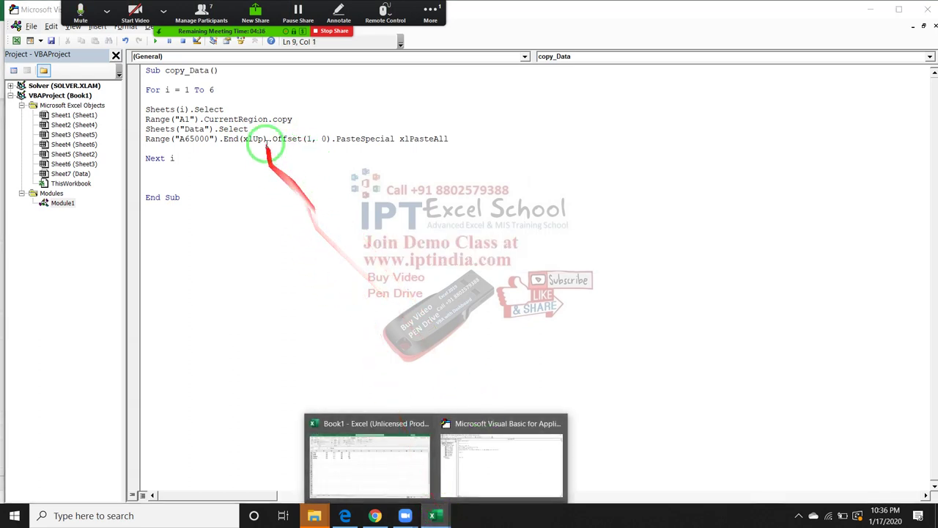
click(409, 462)
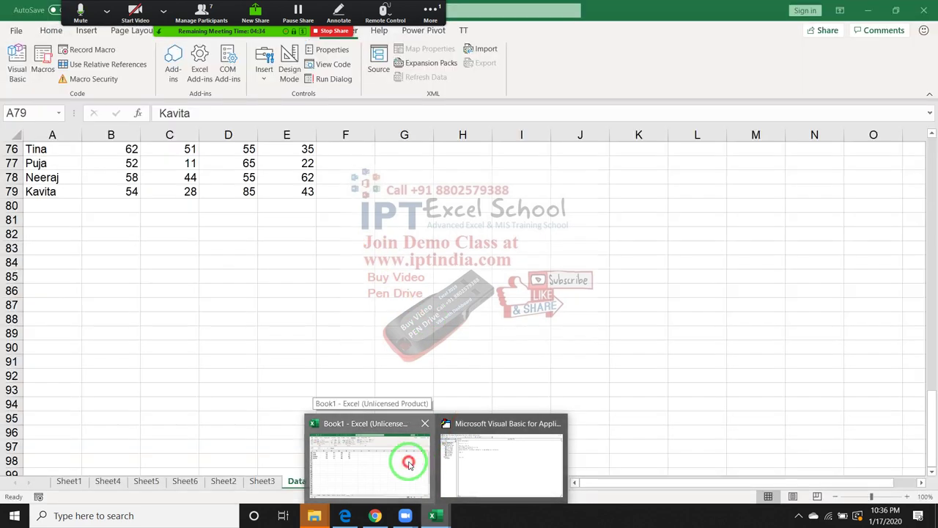
click(44, 196)
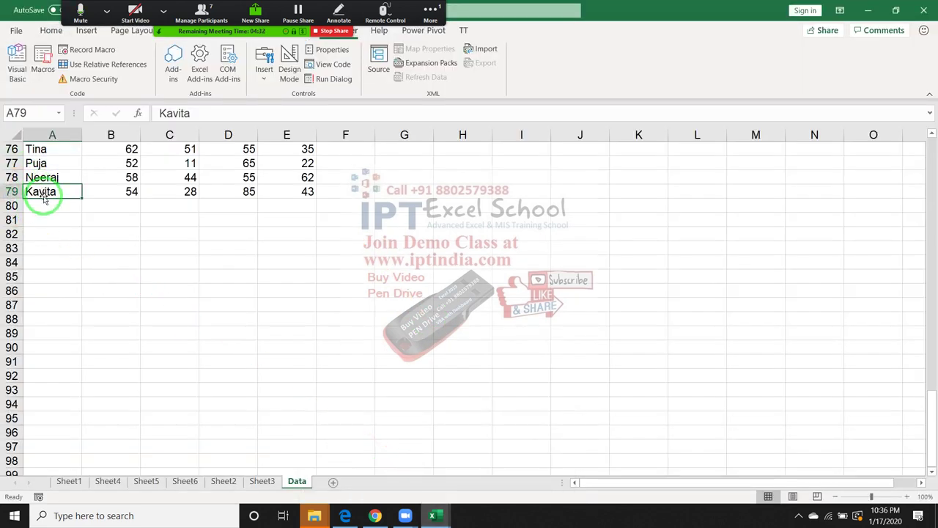
mouse_move(44, 198)
mouse_down()
mouse_move(248, 183)
mouse_move(50, 192)
mouse_move(307, 192)
mouse_up()
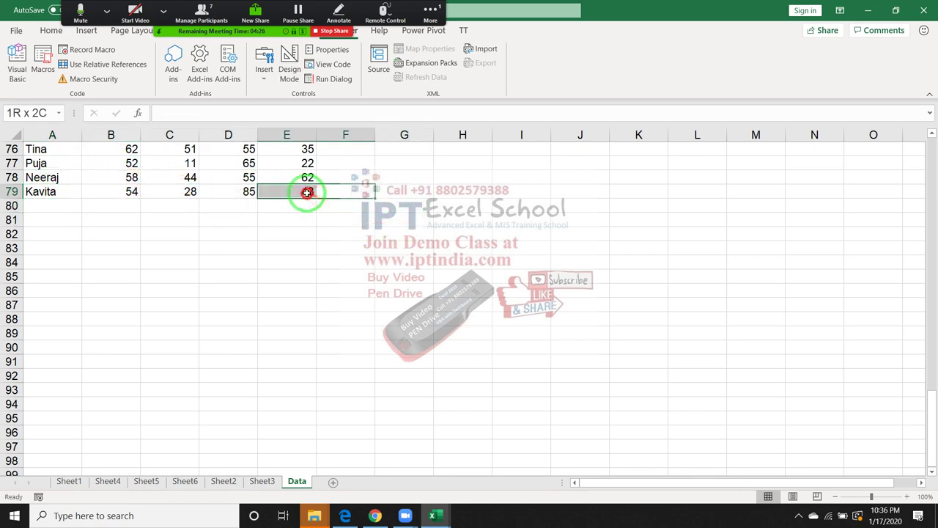
click(33, 205)
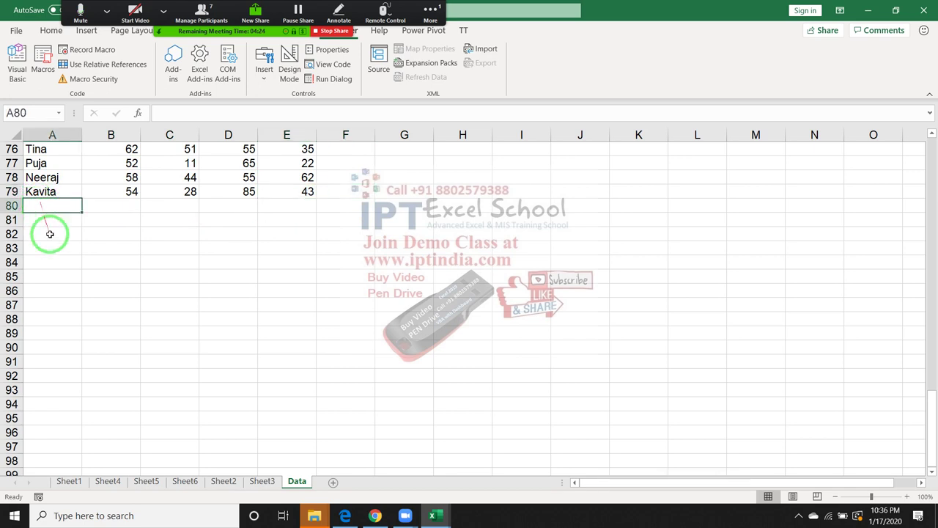
key(alt+F11)
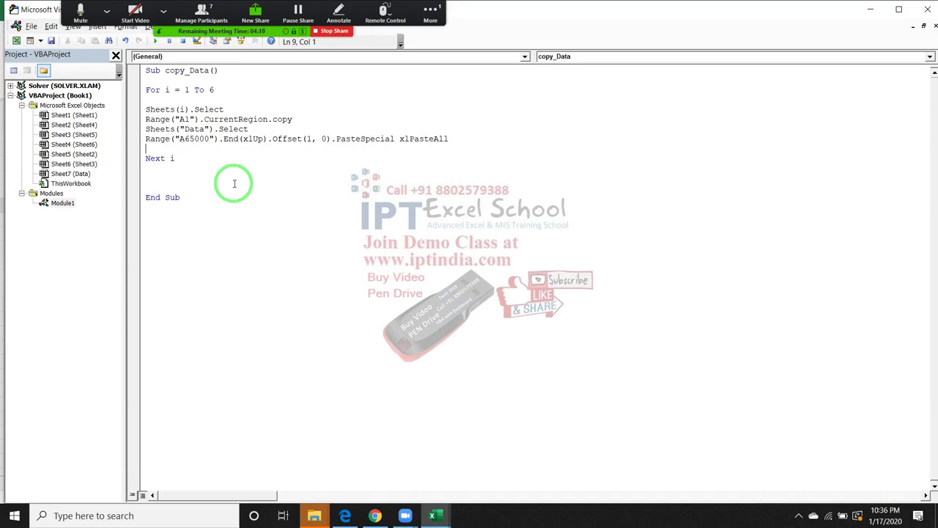
Step: Replace the hard-coded 6 in the For line with Sheets.Count - 1
click(211, 82)
double_click(212, 90)
text(sheets)
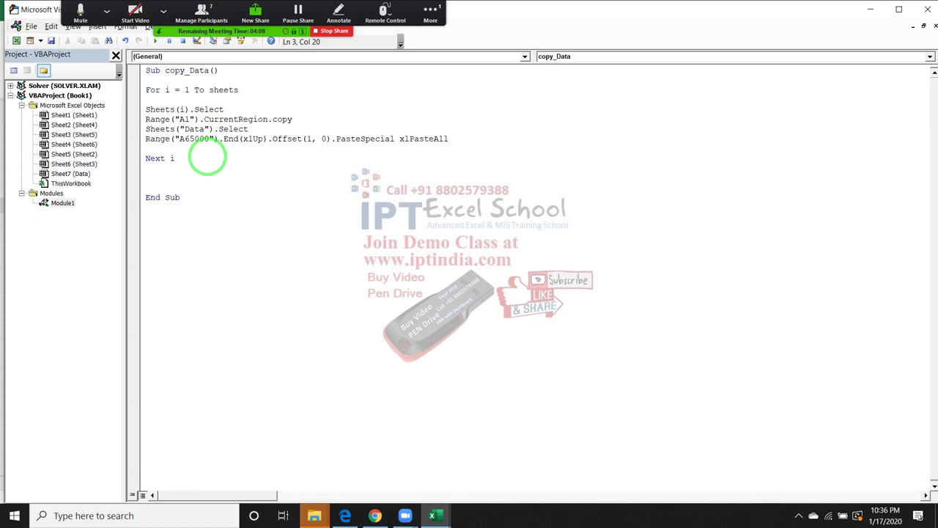
text(.co)
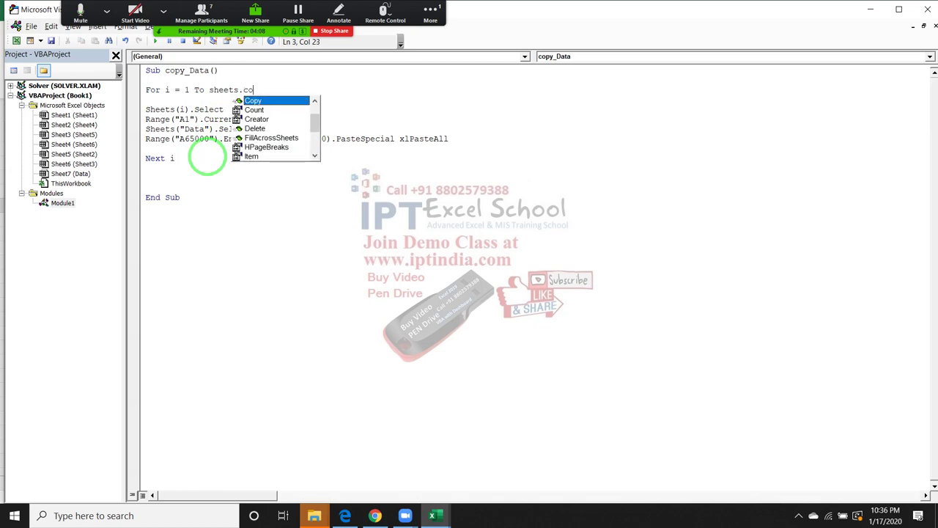
key(Down)
key(Tab)
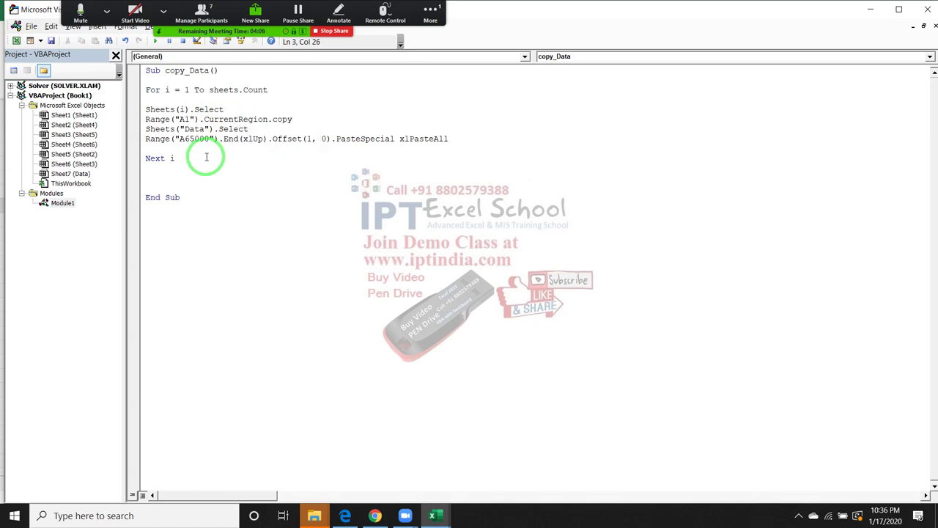
click(206, 171)
key(alt+F11)
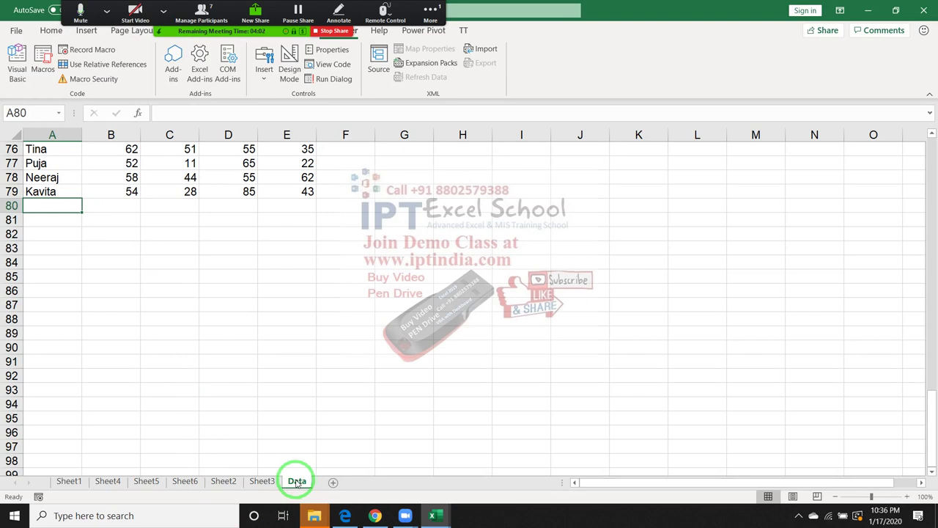
key(alt+F11)
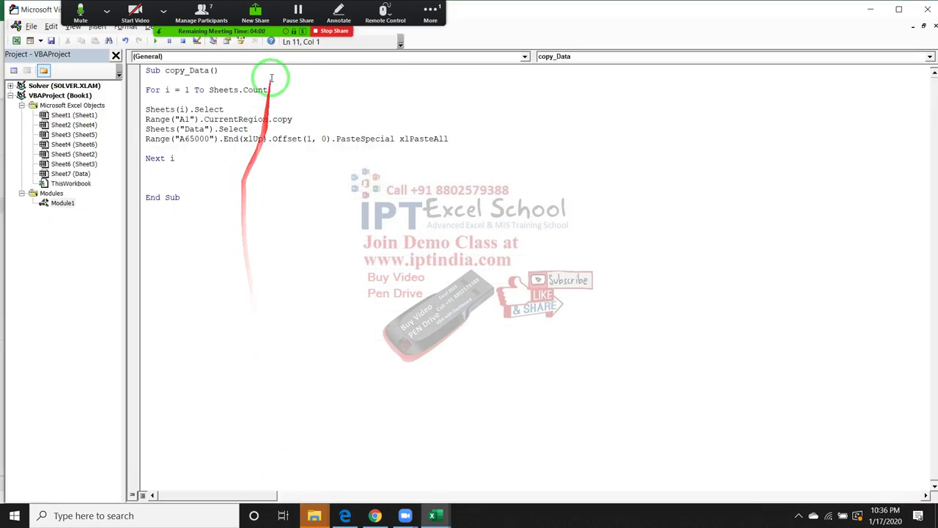
click(278, 91)
text(-1)
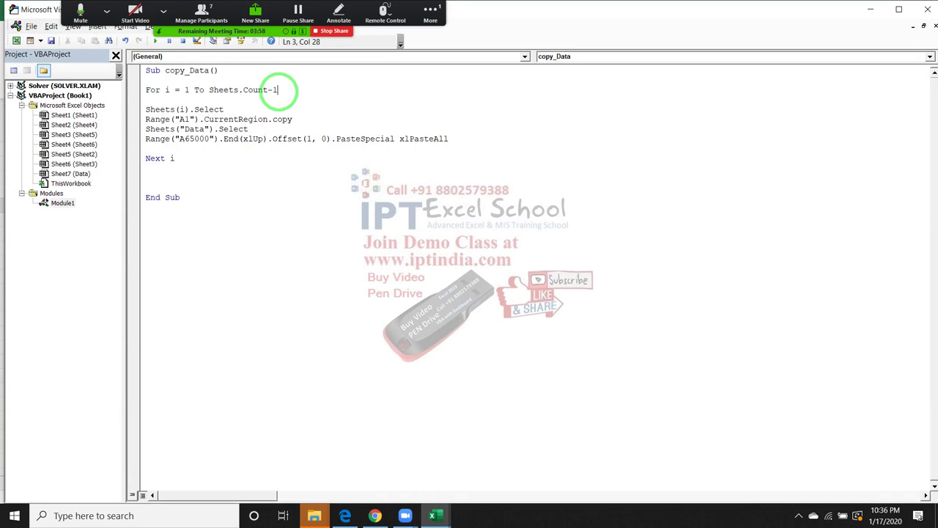
click(268, 158)
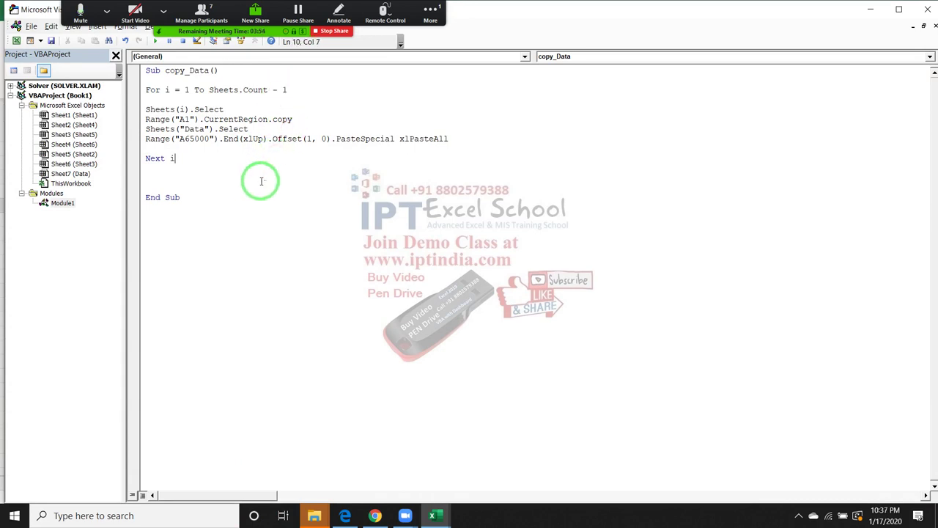
click(242, 169)
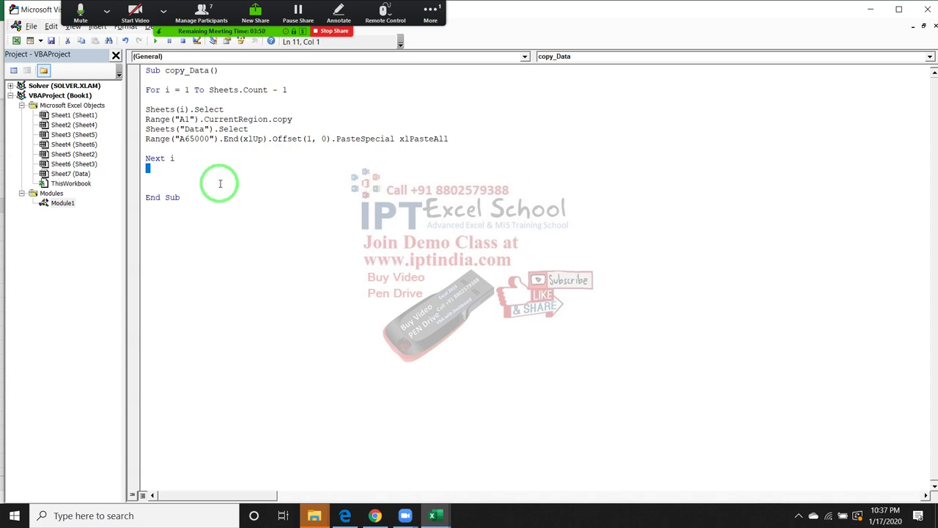
key(alt+F11)
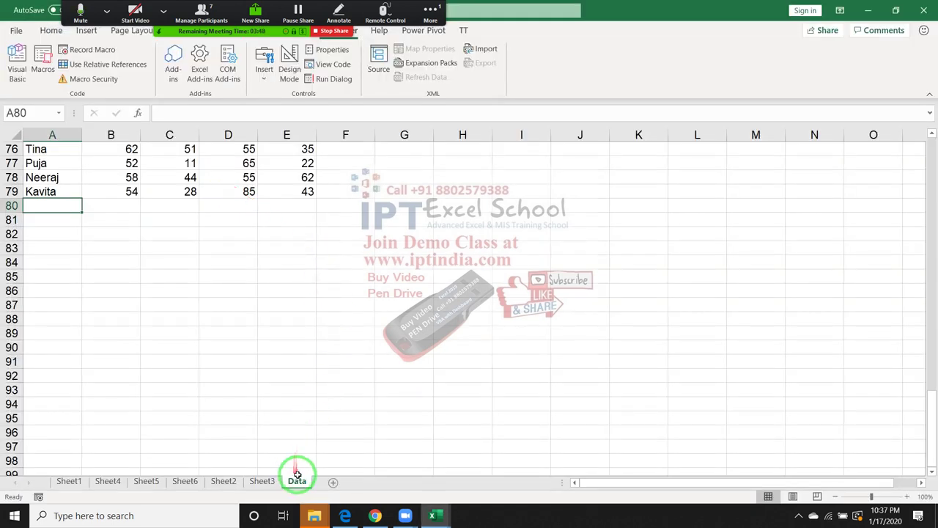
Step: Select from A2 across and down to the last data row and delete the old combined data
key(Up)
key(ctrl+Up)
key(ctrl+Up)
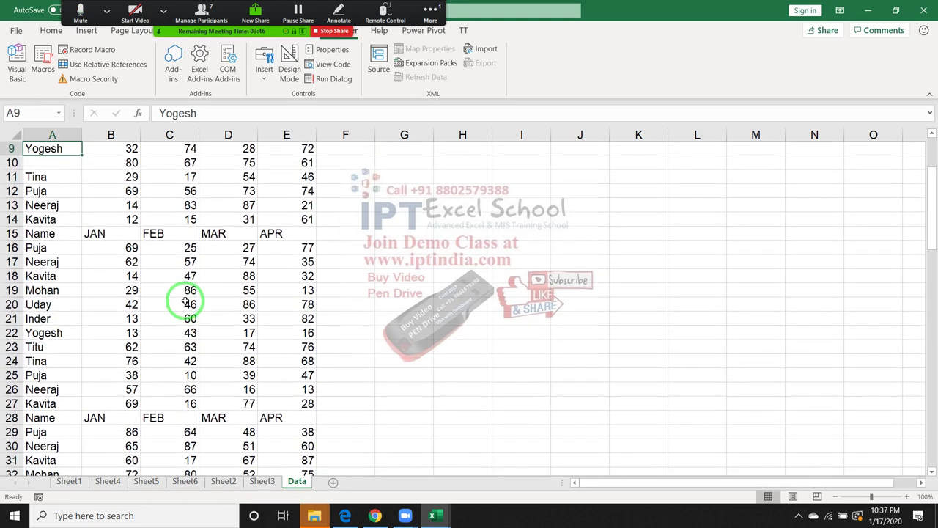
key(Up)
key(ctrl+Up)
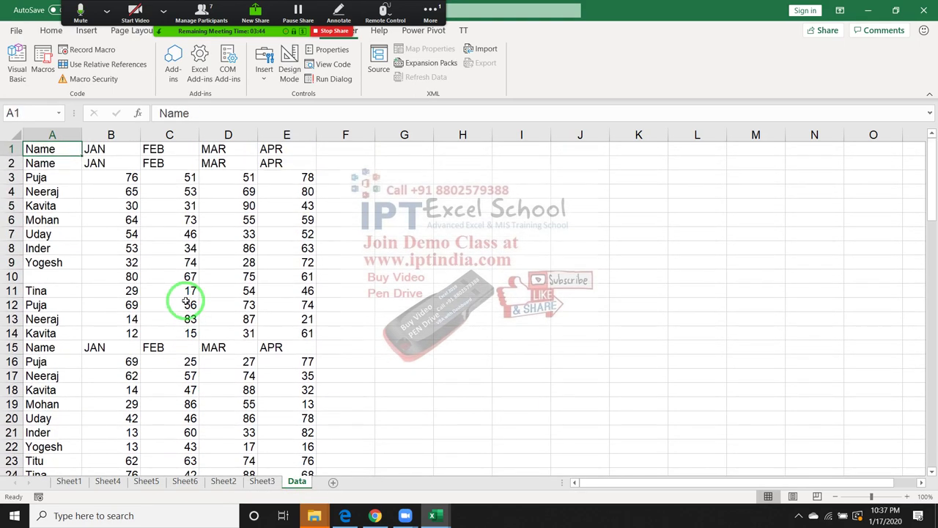
key(Down)
key(ctrl+shift+Right)
key(ctrl+shift+Down)
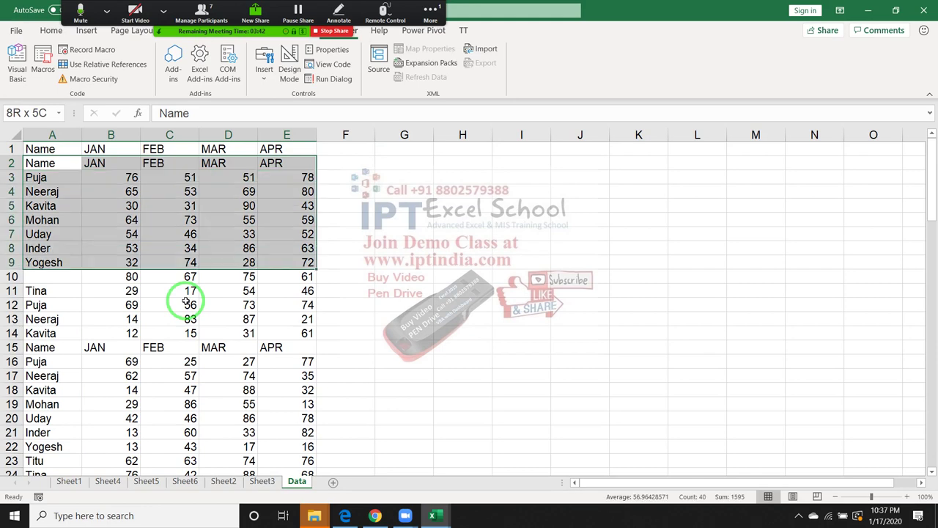
key(ctrl+shift+Down)
key(ctrl+shift+Down)
key(ctrl+shift+Down)
key(ctrl+shift+Down)
key(Delete)
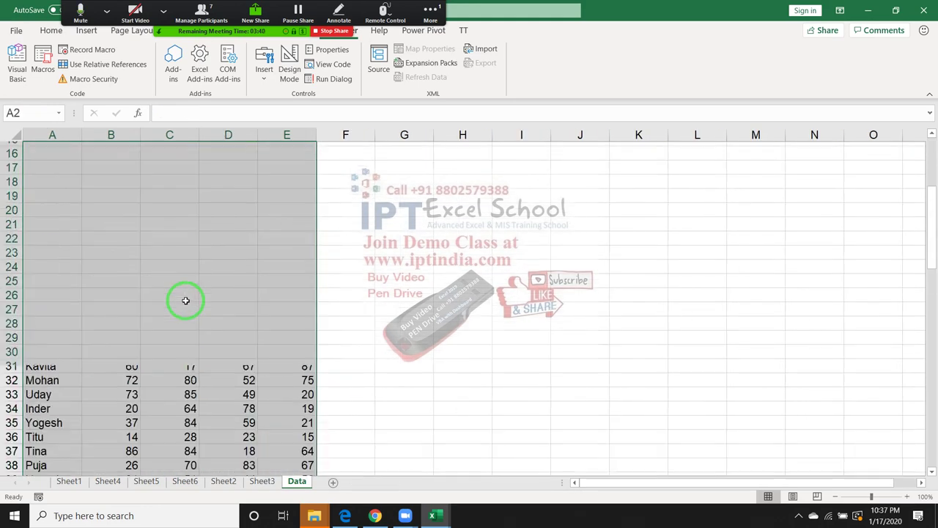
key(ctrl+Home)
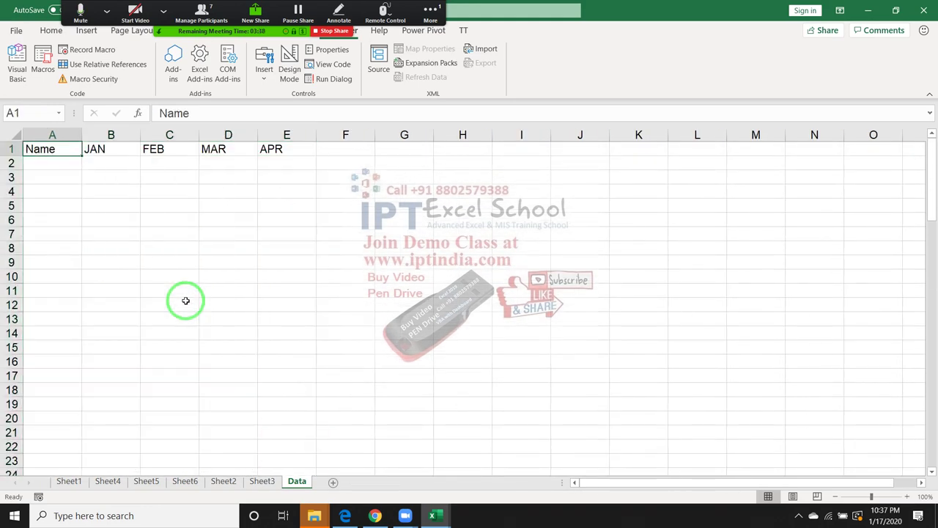
key(alt+F11)
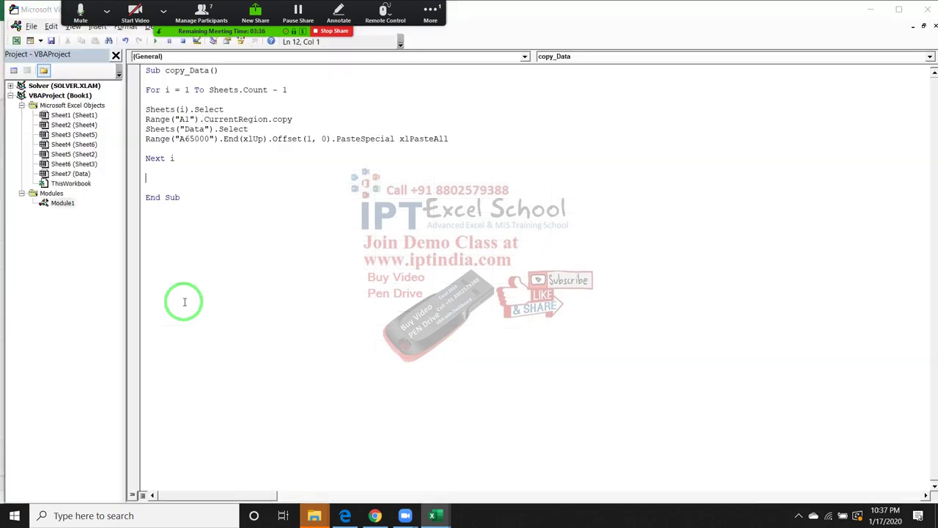
Step: Copy Sheet1's table and paste it into the Data sheet at A2
key(alt+F11)
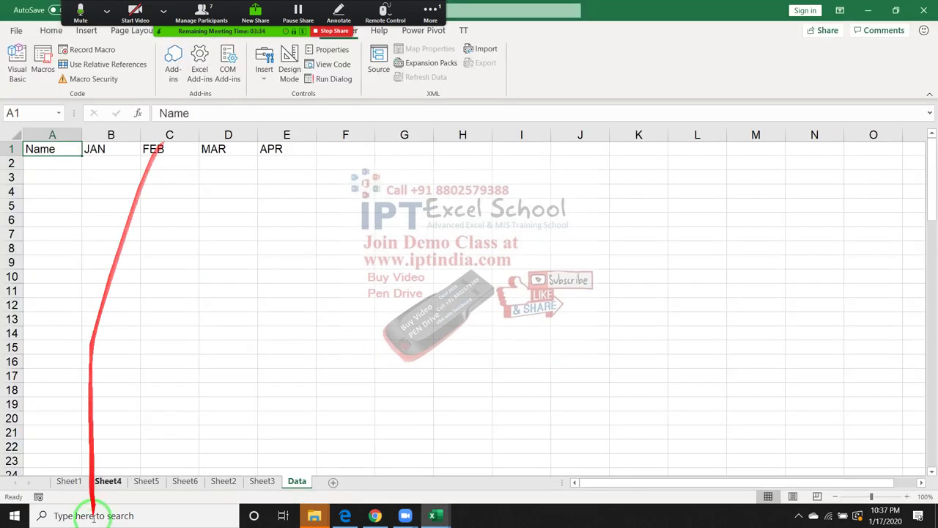
click(69, 481)
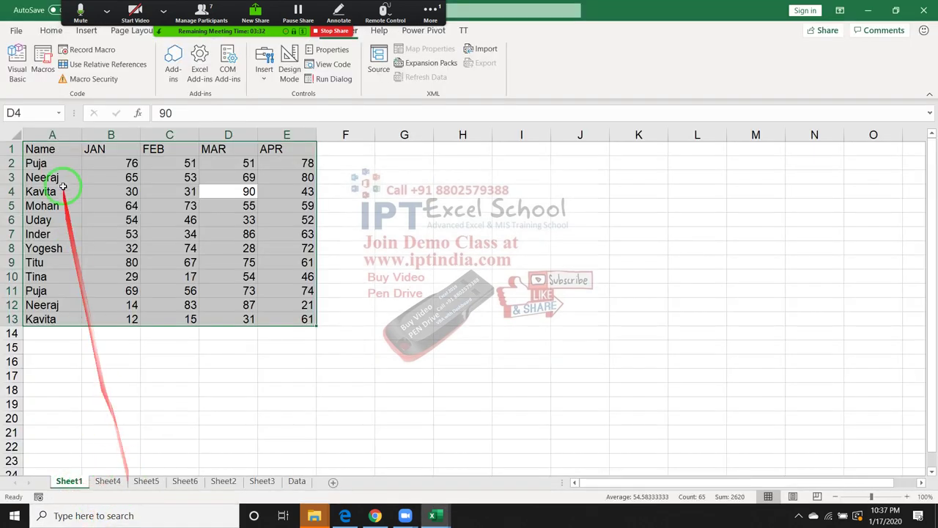
key(ctrl+c)
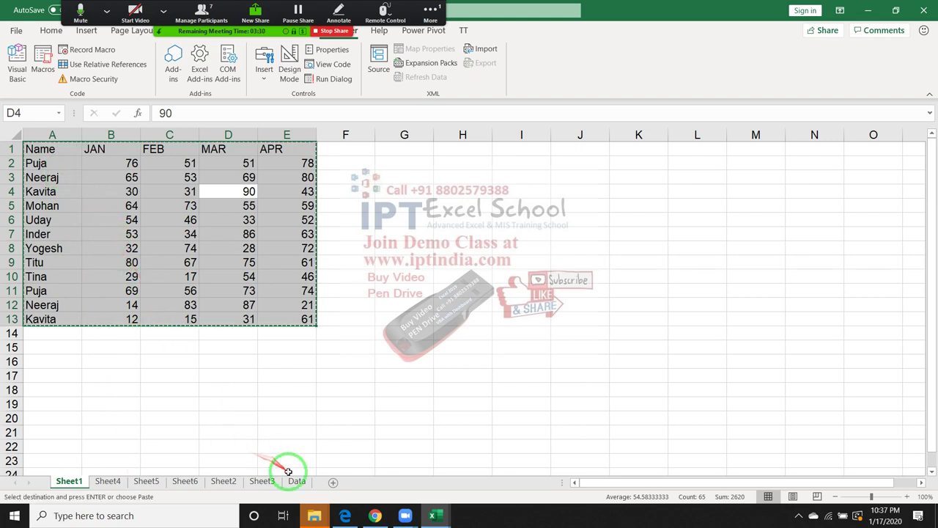
click(297, 481)
click(47, 162)
key(ctrl+v)
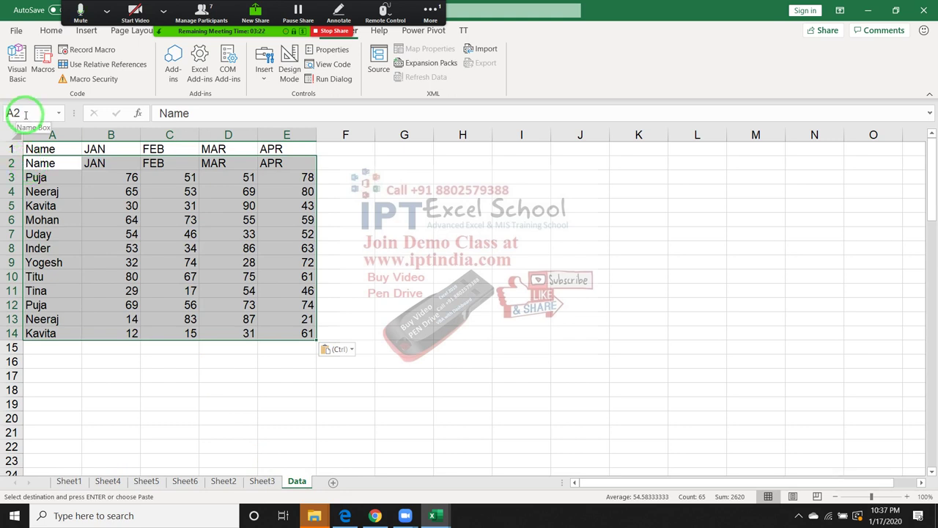
Step: Delete the repeated header in row 2, then clear the pasted test rows
click(31, 164)
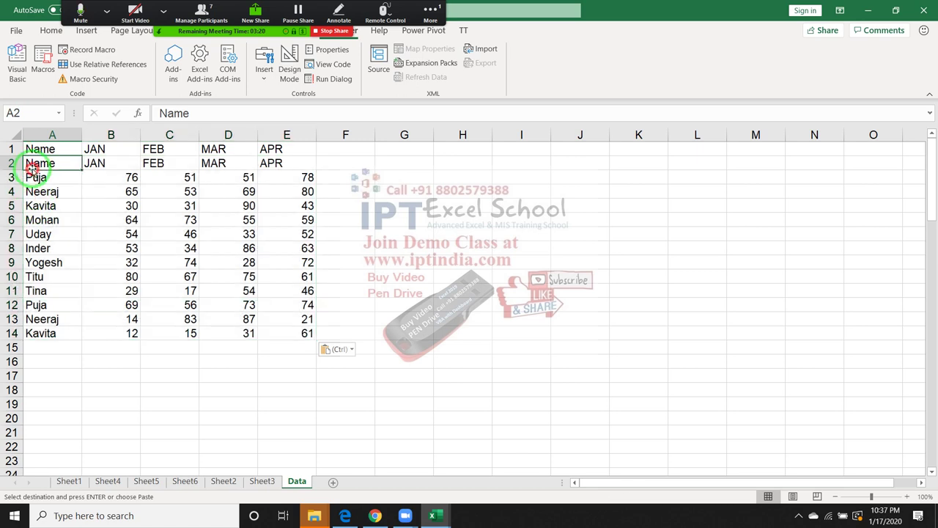
click(11, 163)
key(ctrl+minus)
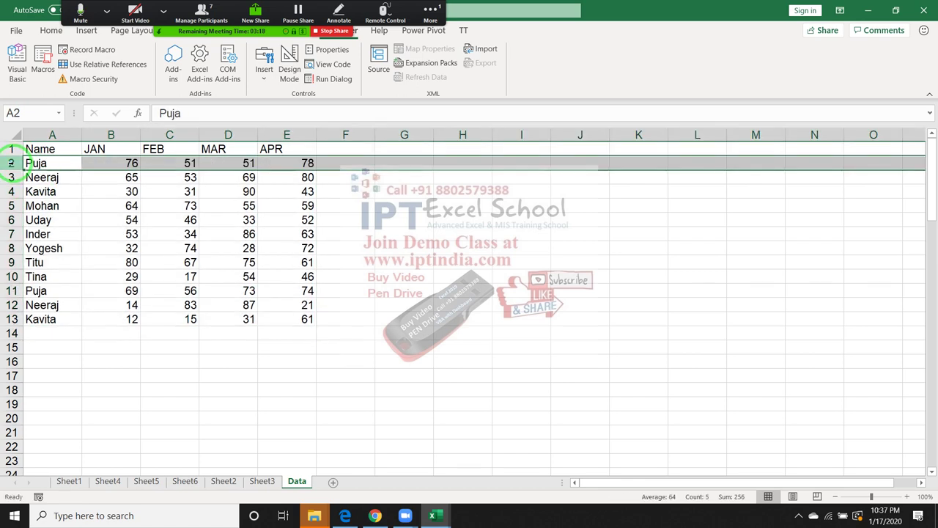
key(ctrl+shift+Down)
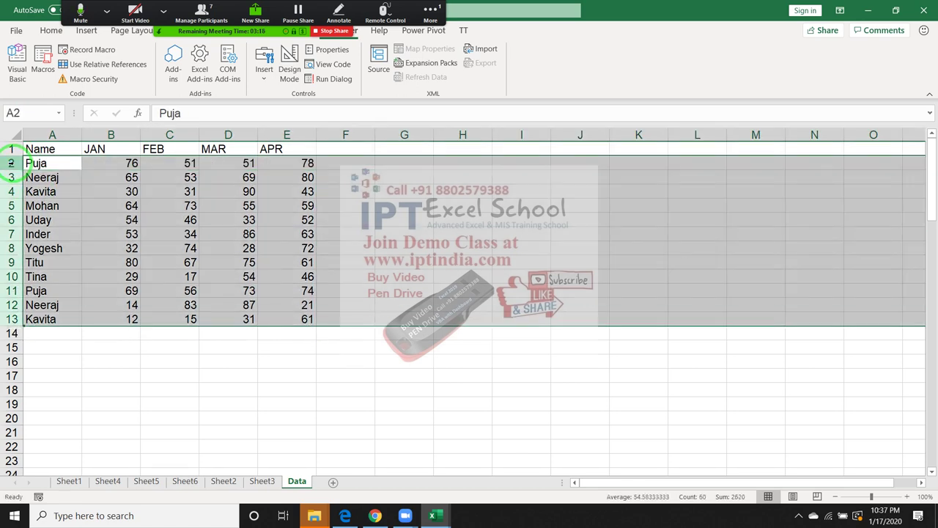
key(Delete)
key(ctrl+Home)
key(alt+F11)
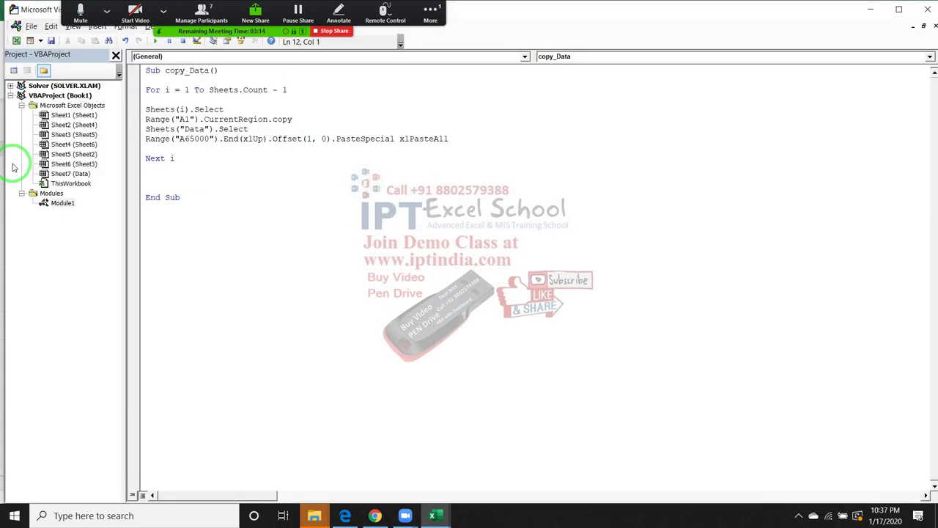
Step: Add an ActiveCell.EntireRow.Delete line before Next i and remove the blank line beneath it
key(Return)
text(activecell)
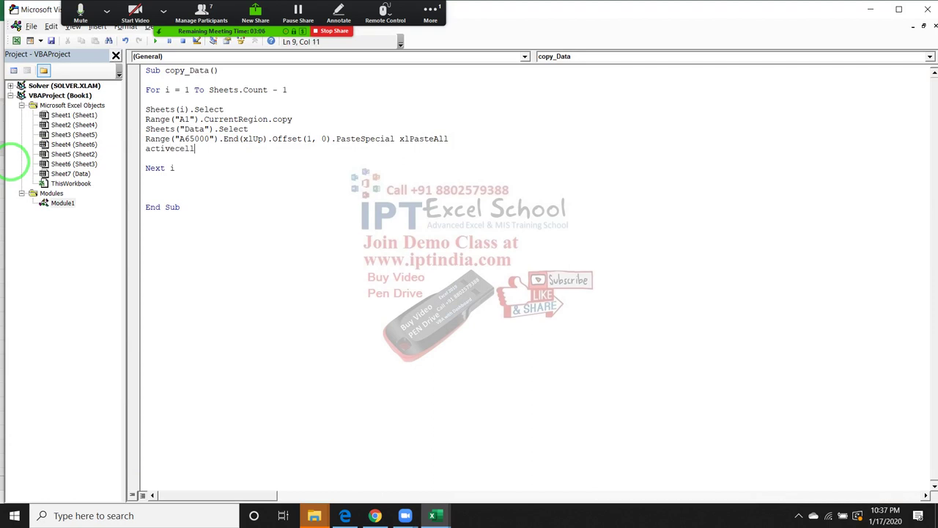
text(.en)
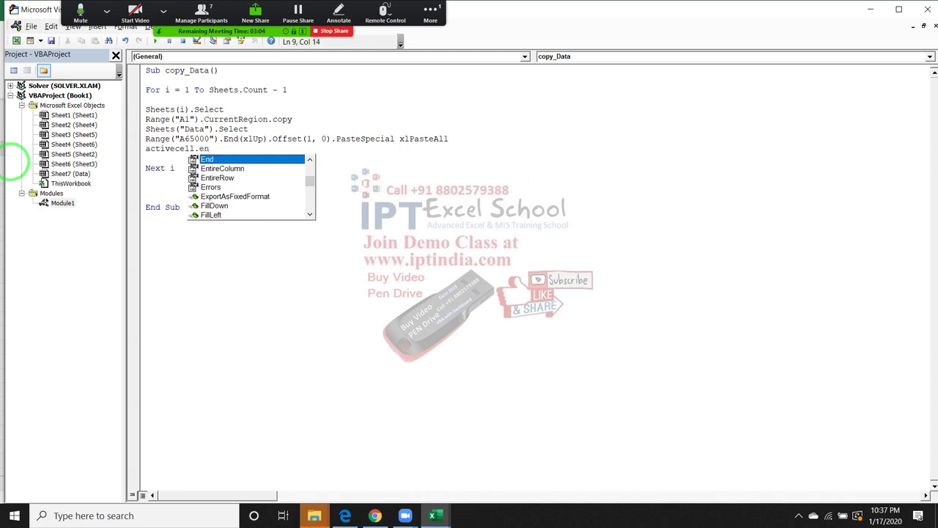
text(t)
key(Down)
key(Tab)
text(.)
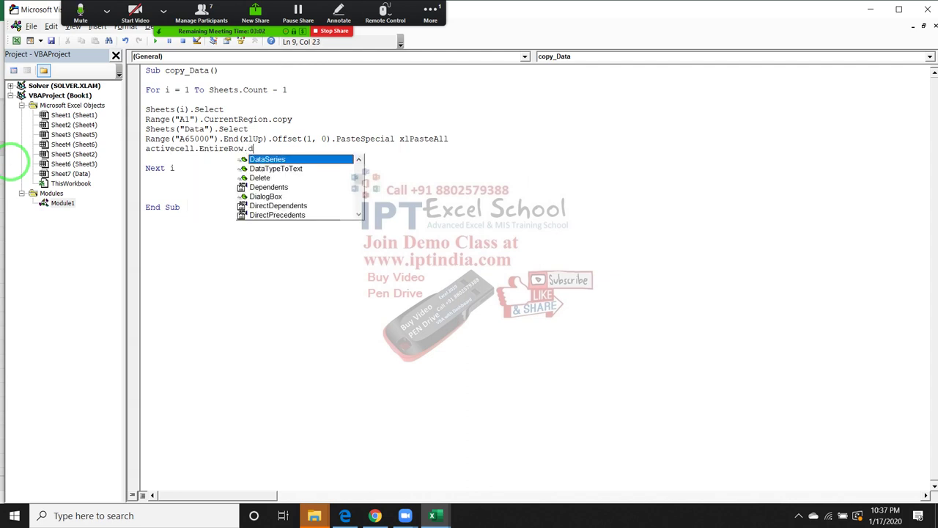
text(de)
key(Tab)
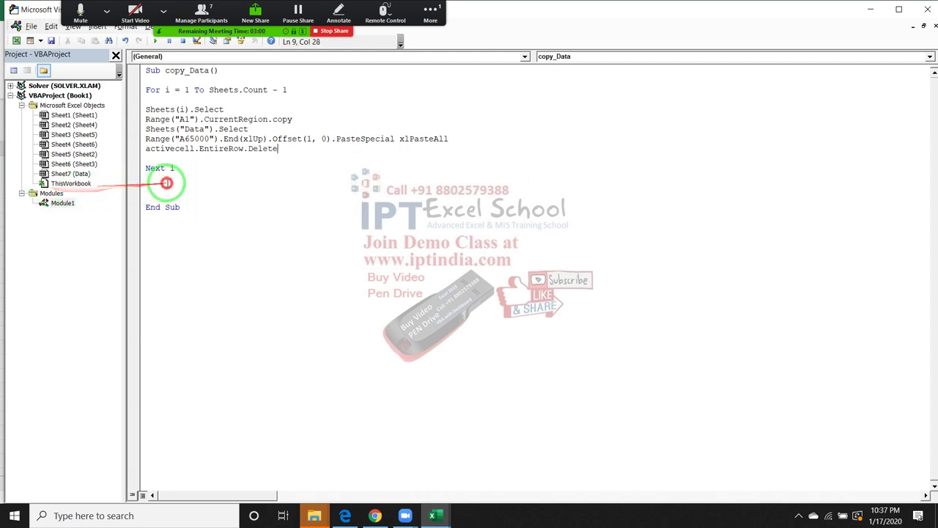
click(145, 168)
key(BackSpace)
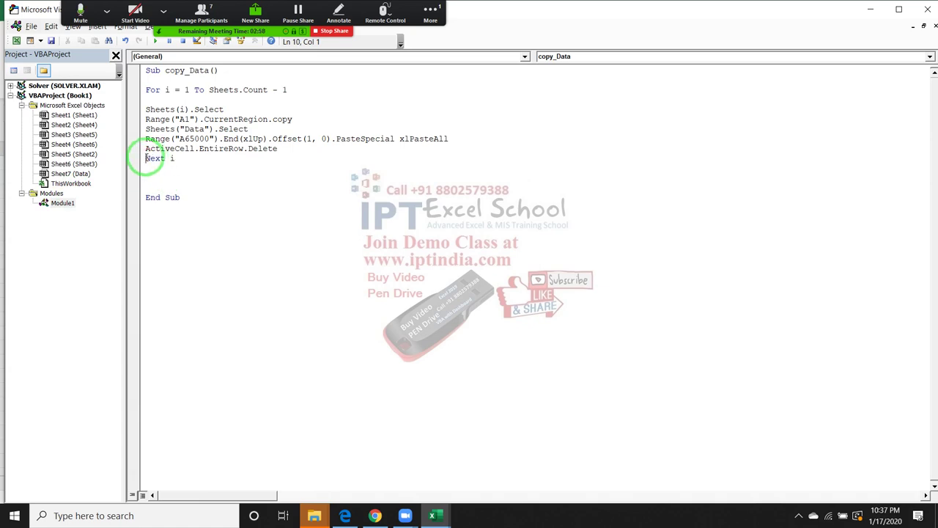
key(alt+F11)
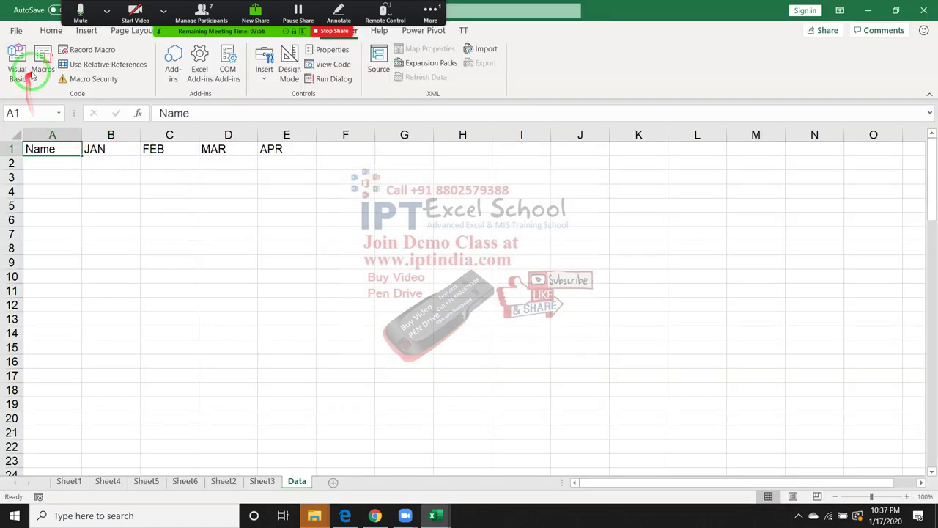
Step: Run copy_Data from the Macros list and check the combined rows under the Name–APR header
click(42, 63)
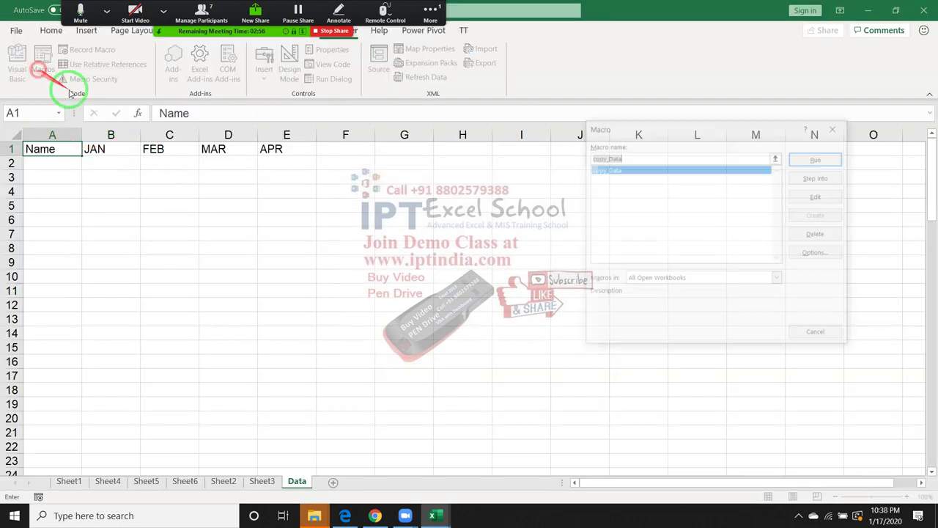
click(839, 159)
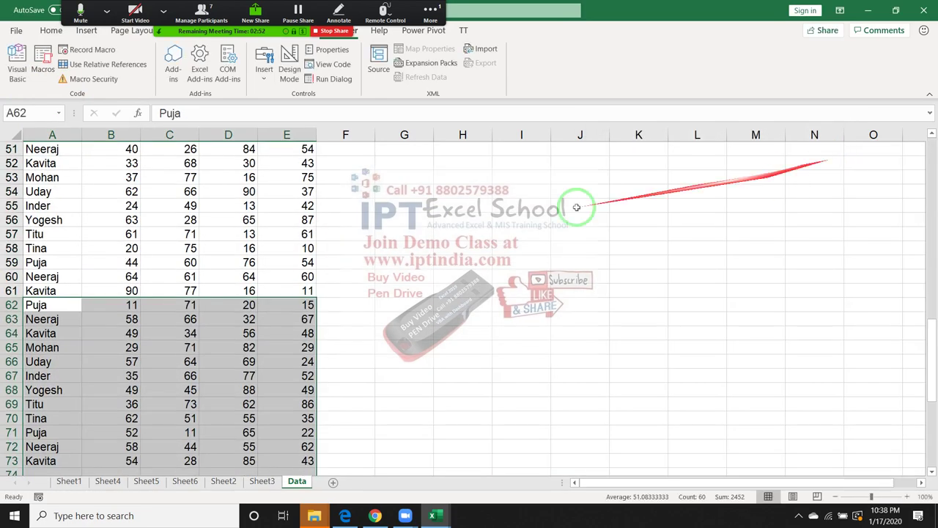
scroll(131, 361, up, 4)
scroll(131, 362, up, 12)
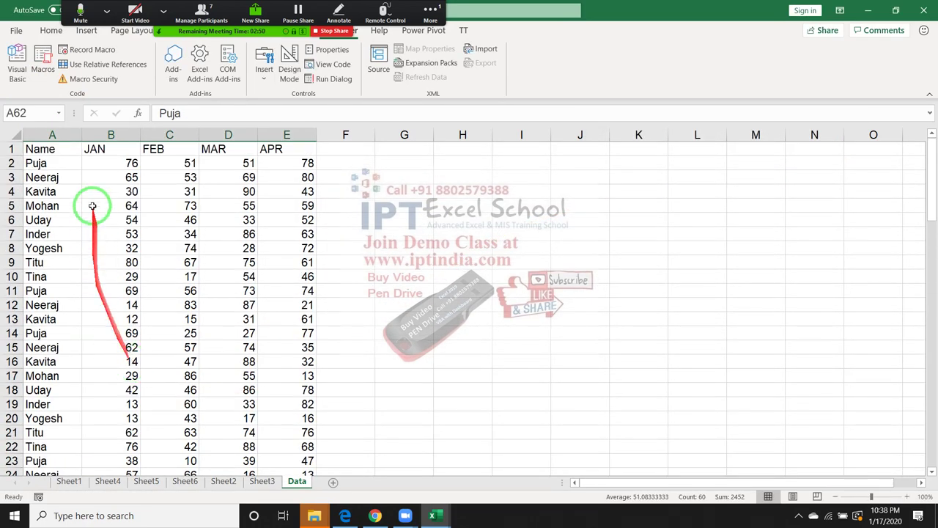
drag(42, 149, 268, 149)
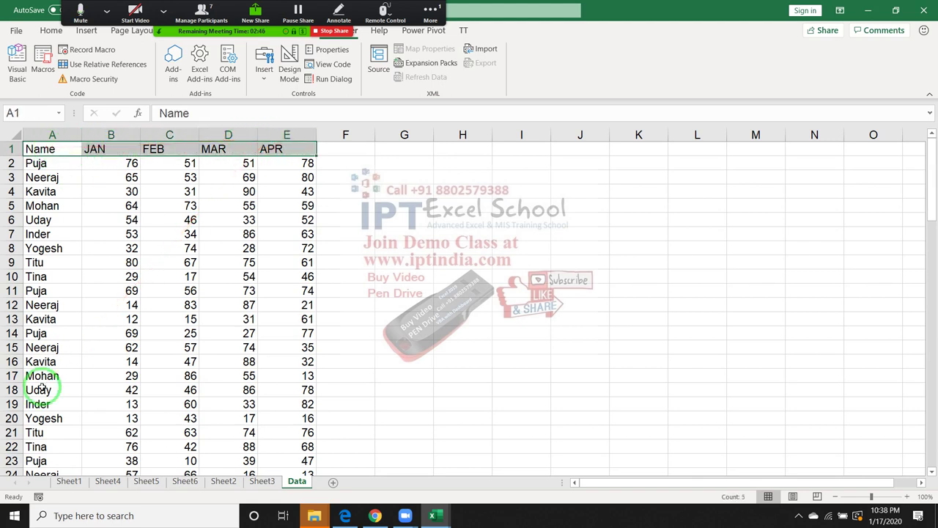
key(alt+F11)
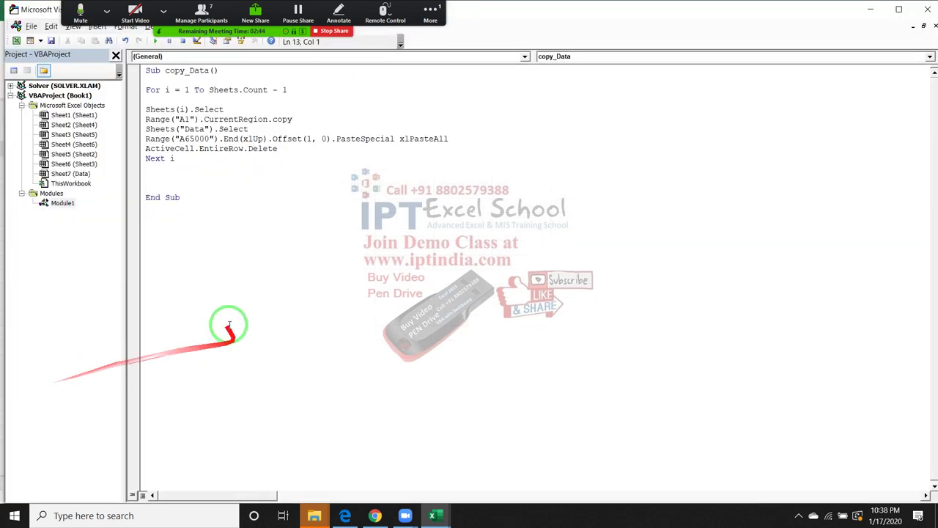
Step: Move the Data tab between Sheet4 and Sheet5 and review the lines that paste into Data
key(alt+F11)
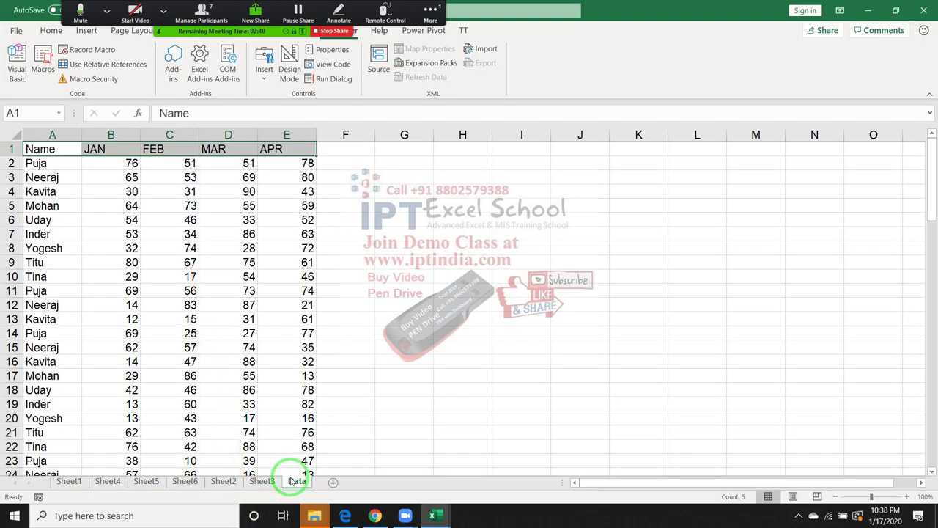
drag(292, 477, 158, 469)
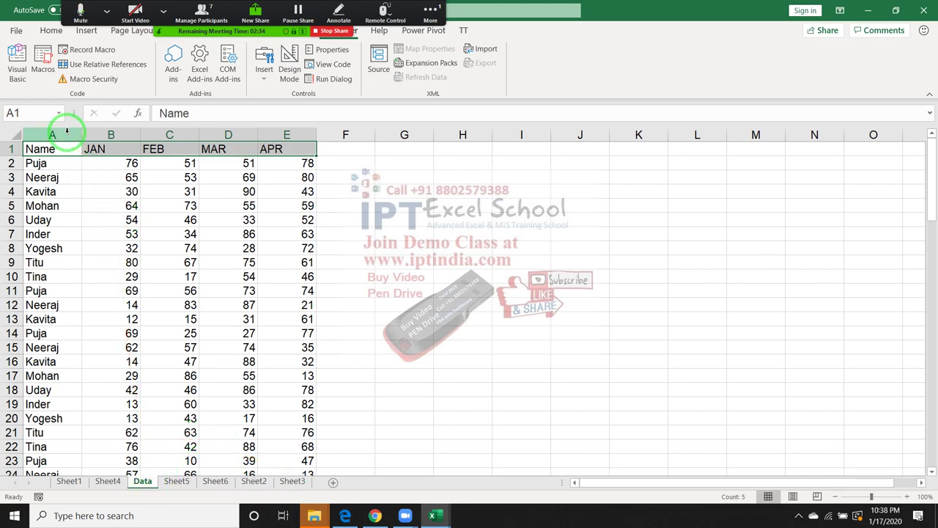
key(alt+F11)
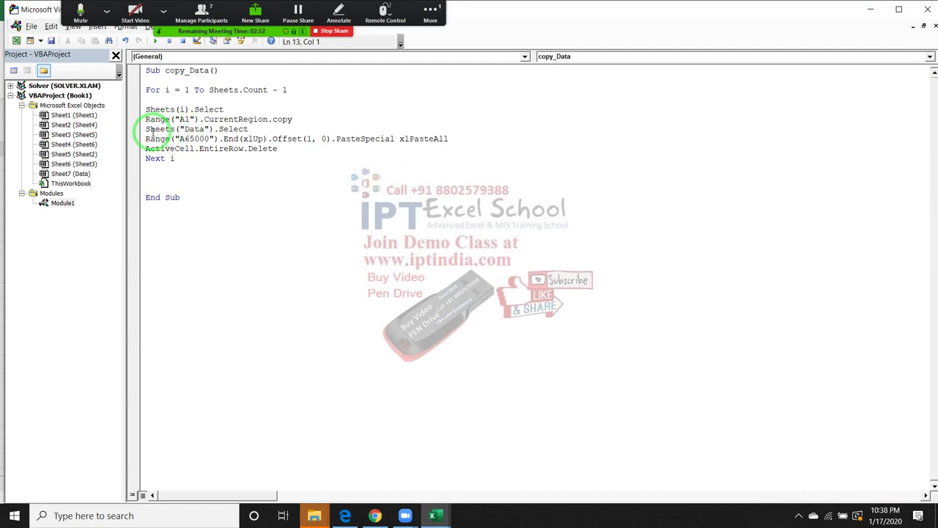
mouse_move(146, 129)
mouse_down()
mouse_move(249, 129)
mouse_move(274, 150)
mouse_up()
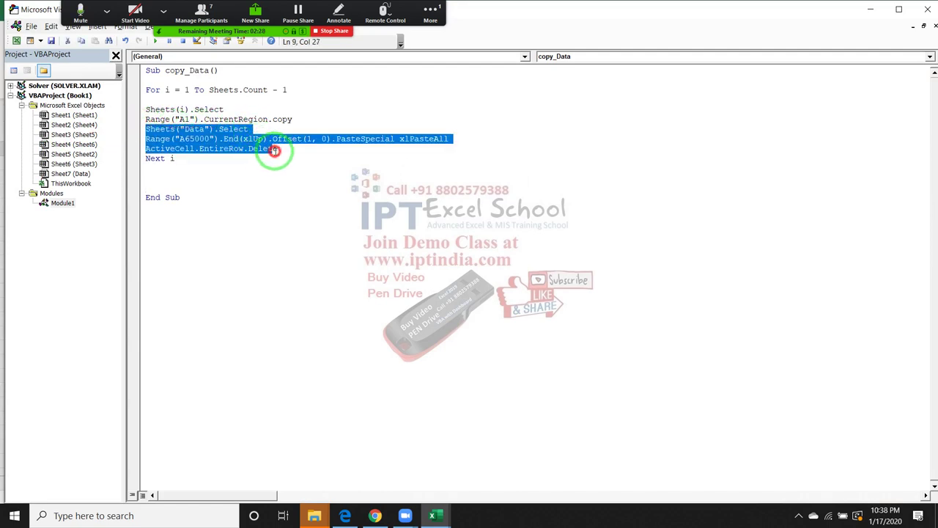
click(243, 100)
click(242, 80)
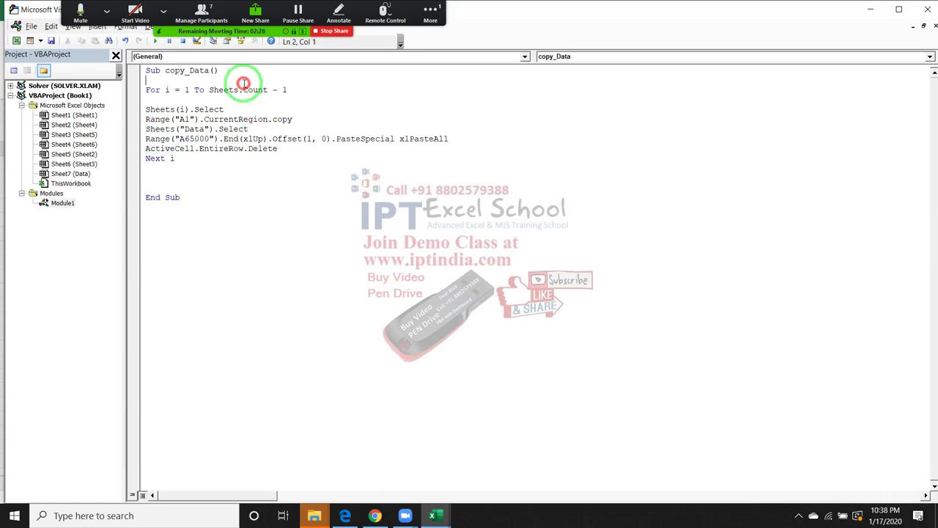
Step: Move the Data tab back to the last position and compare its contents with Sheet3
key(alt+F11)
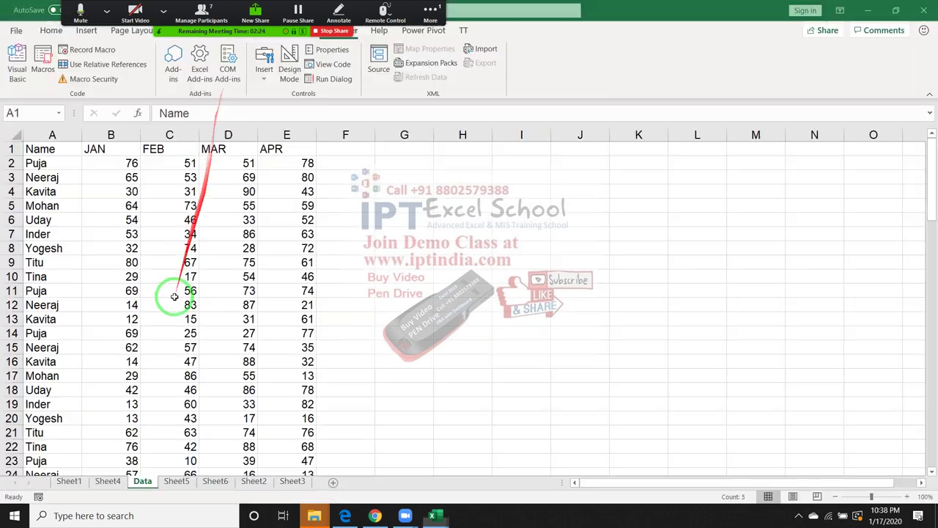
drag(139, 484, 323, 482)
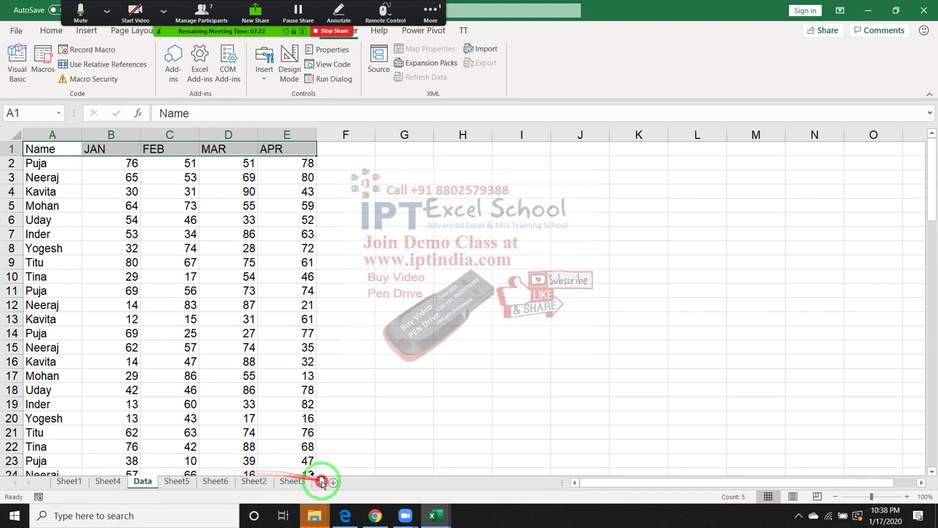
click(264, 482)
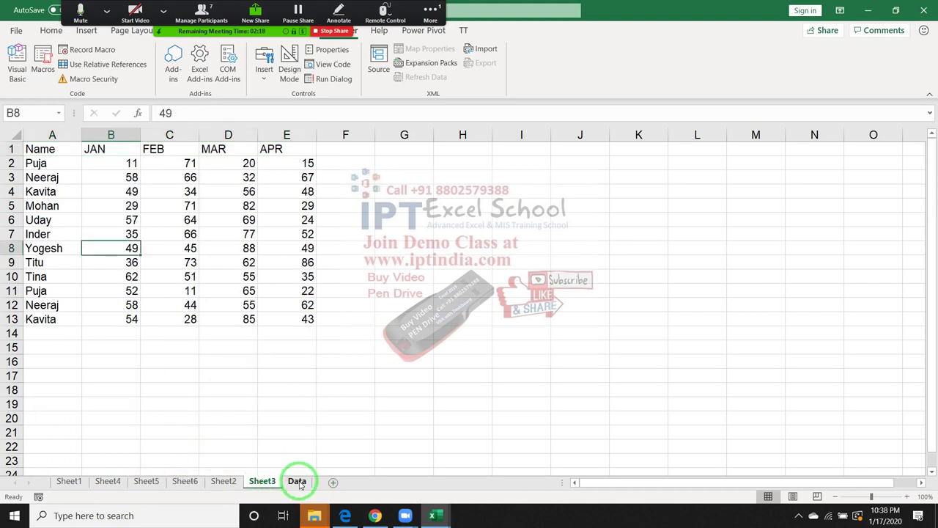
click(299, 483)
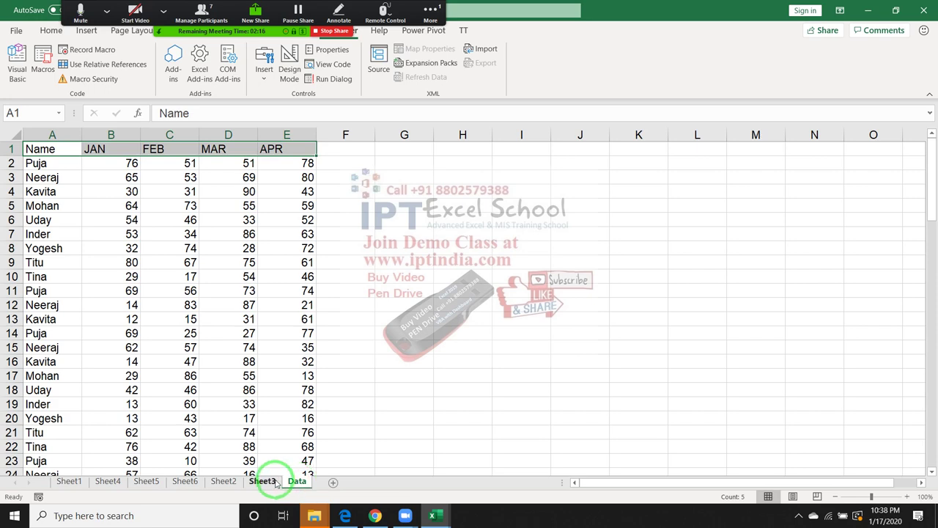
click(276, 482)
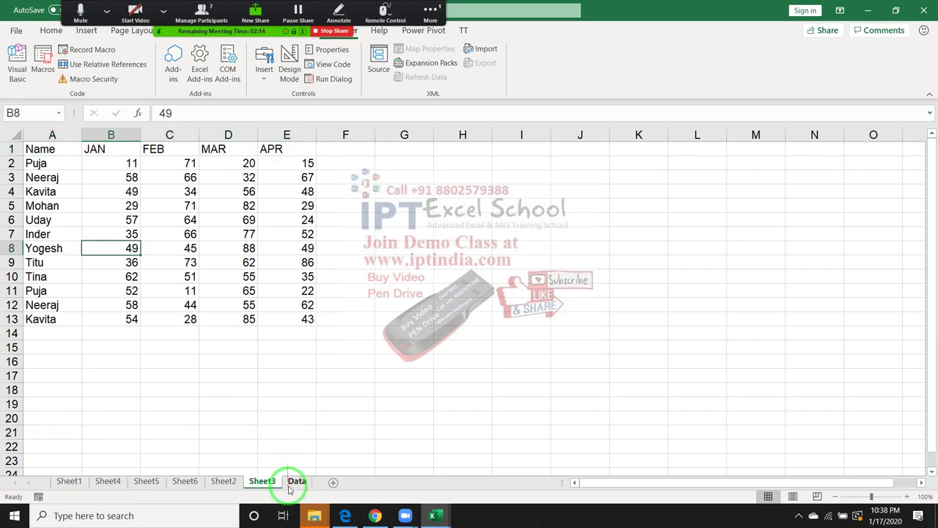
click(291, 484)
key(alt+Tab)
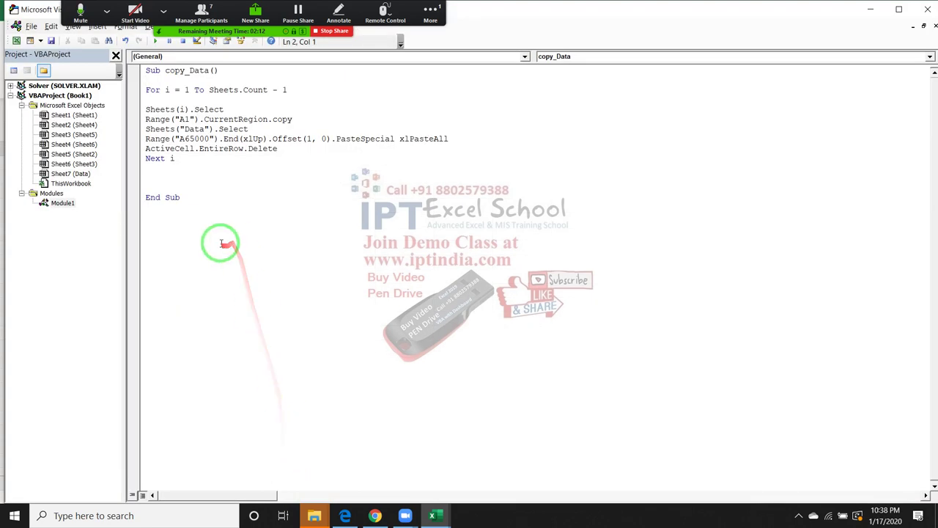
key(alt+Tab)
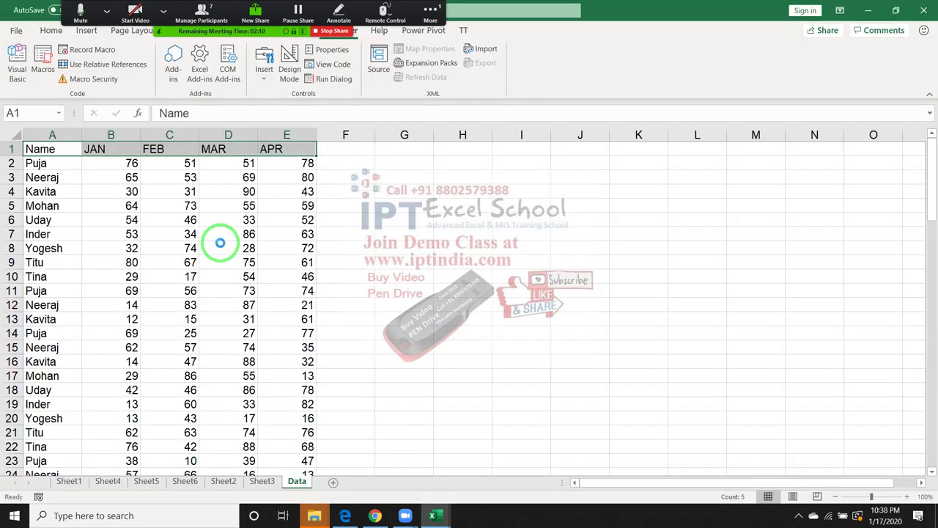
Step: Save the workbook as macro-enabled LOOP-1.xlsm in the Desktop's New folder
key(ctrl+s)
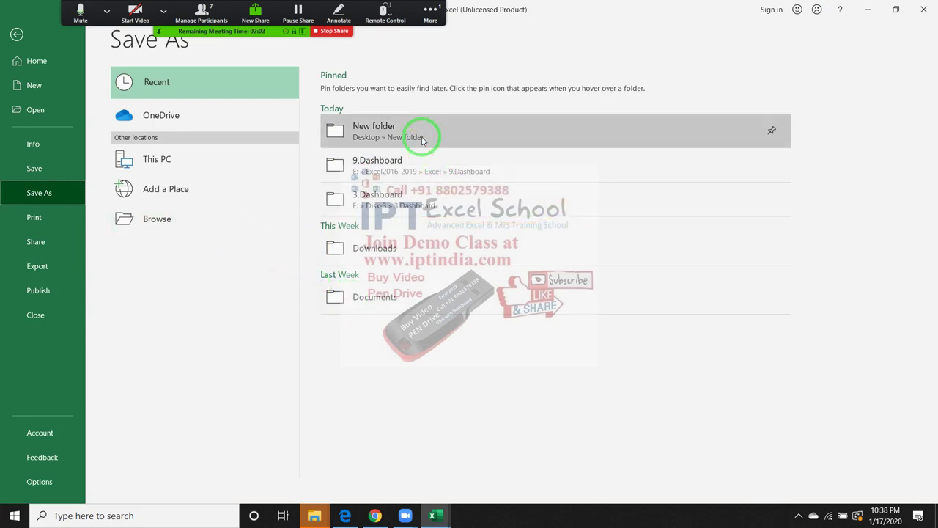
click(423, 139)
click(370, 89)
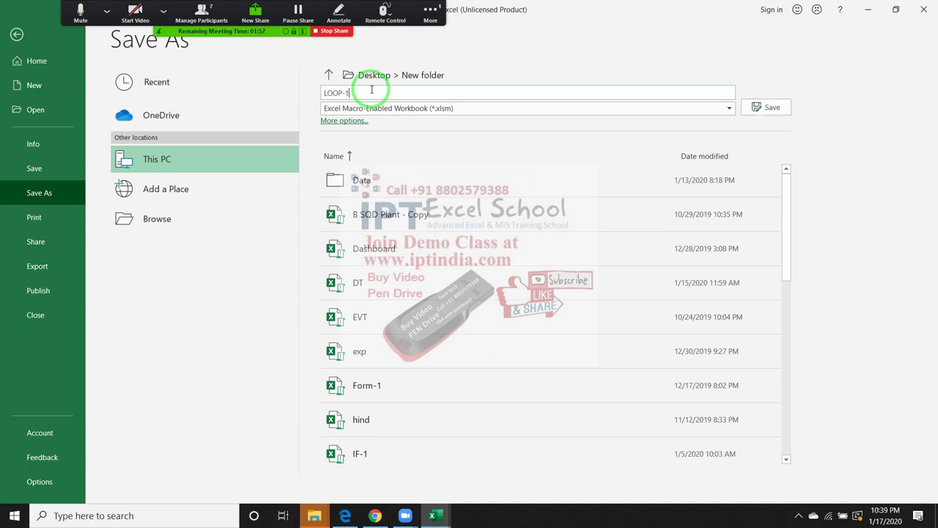
click(767, 107)
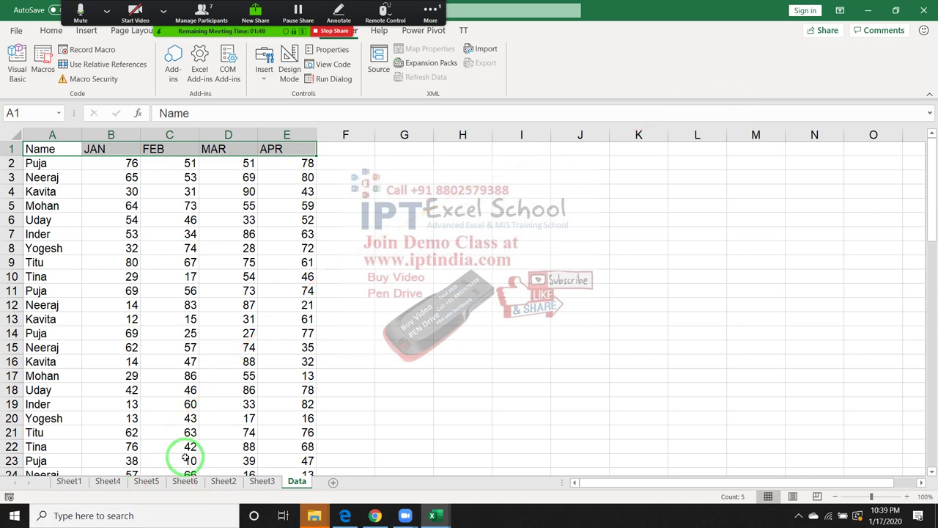
click(132, 262)
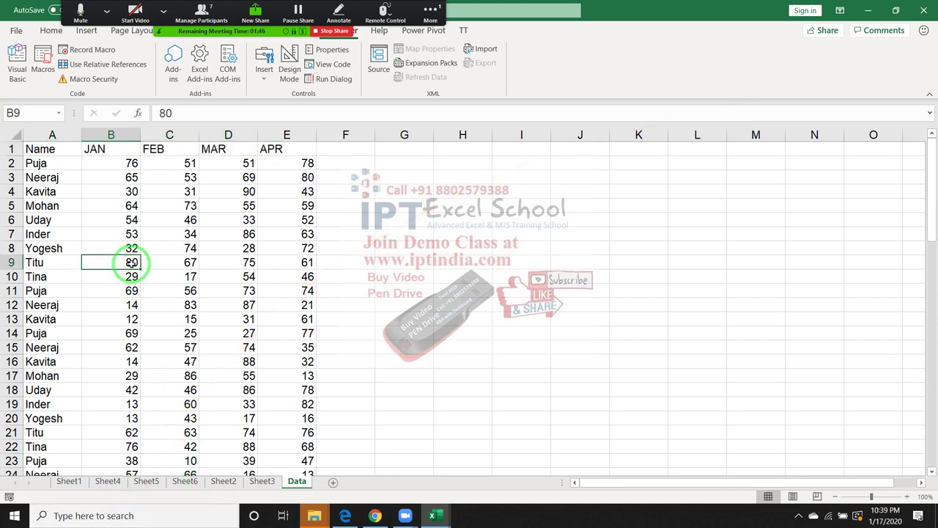
Step: Add a Sheet_Name header in F1 and enter Sheet1 in F2
mouse_move(297, 478)
mouse_down()
mouse_move(181, 488)
mouse_move(312, 480)
mouse_move(314, 472)
mouse_up()
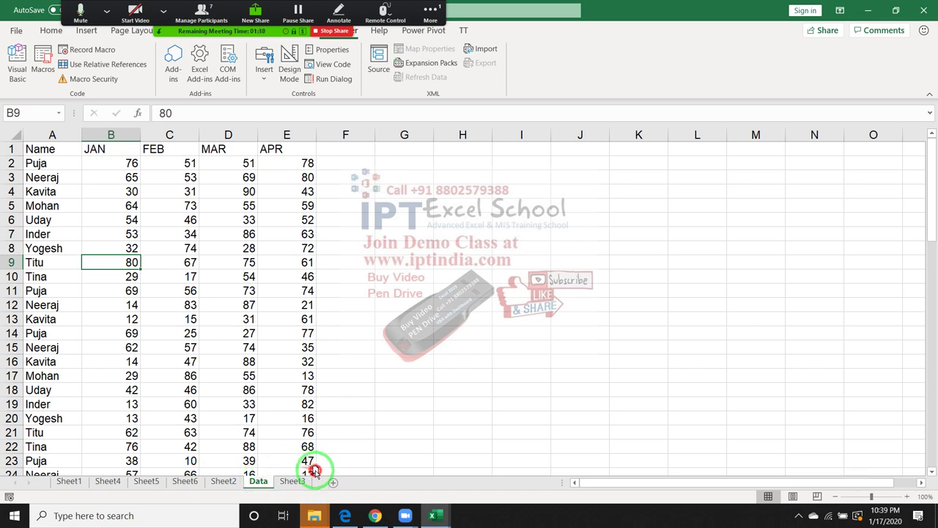
click(365, 145)
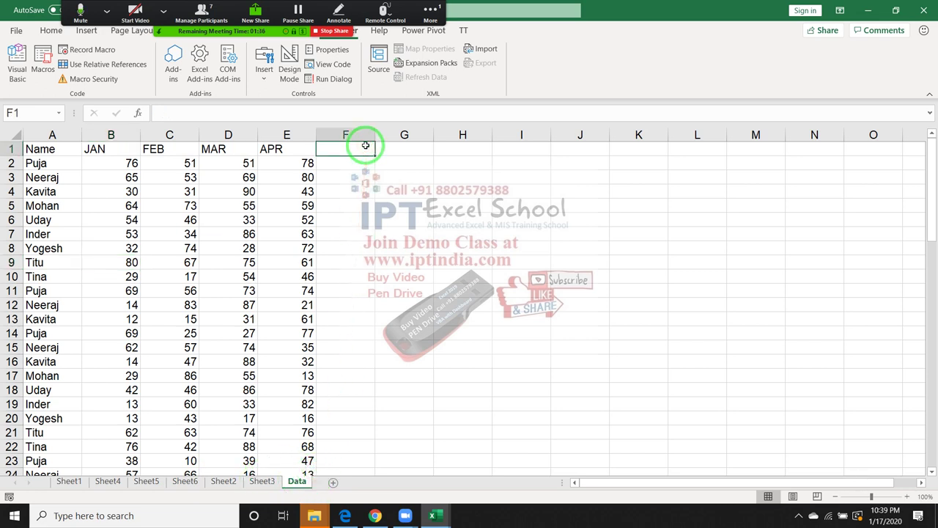
text(Sheet)
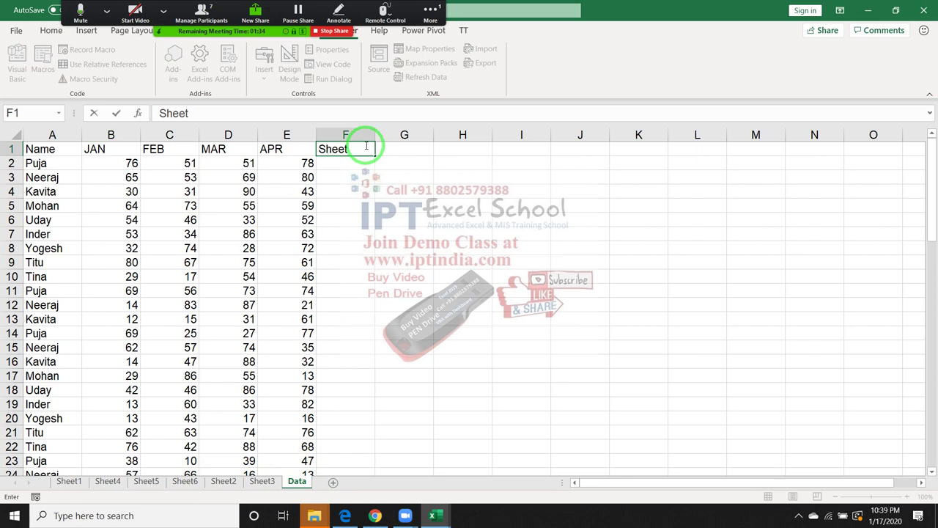
text(_Name)
key(Return)
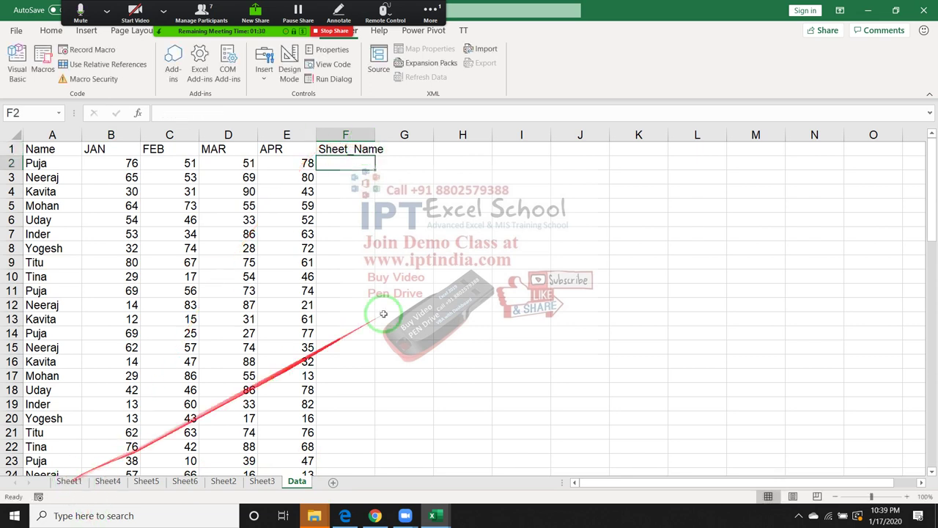
text(Sheet)
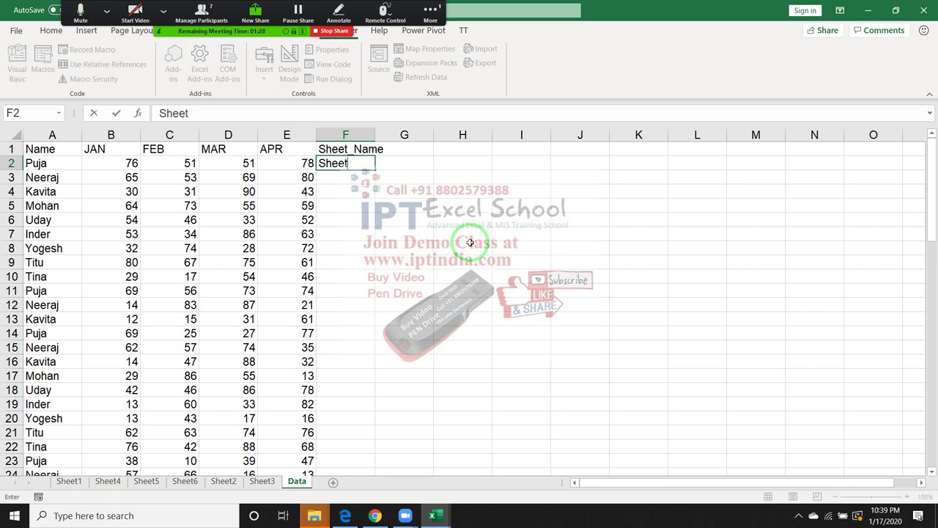
key(Return)
Step: Fill Sheet1 down from F2 through F10 with Ctrl+D
key(Up)
key(shift+Down)
key(shift+Down)
key(shift+Down)
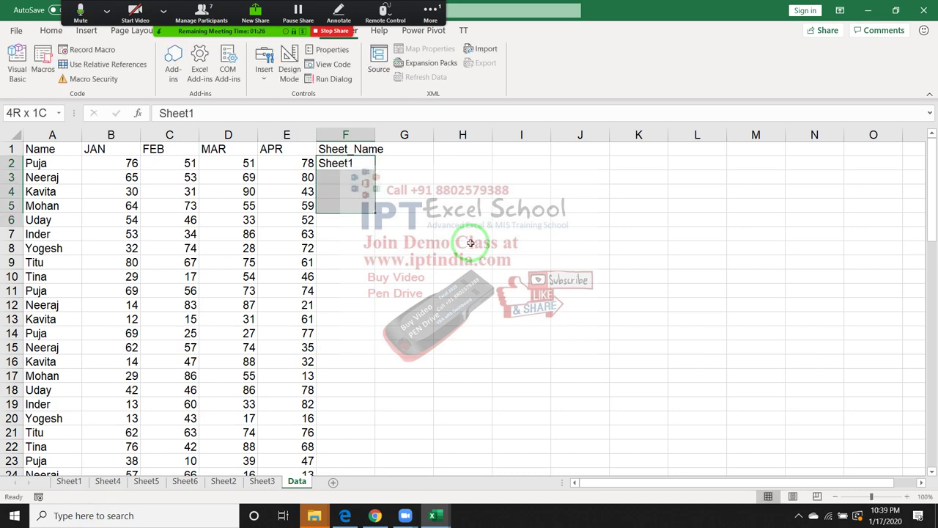
key(shift+Down)
key(shift+Down)
key(shift+Down)
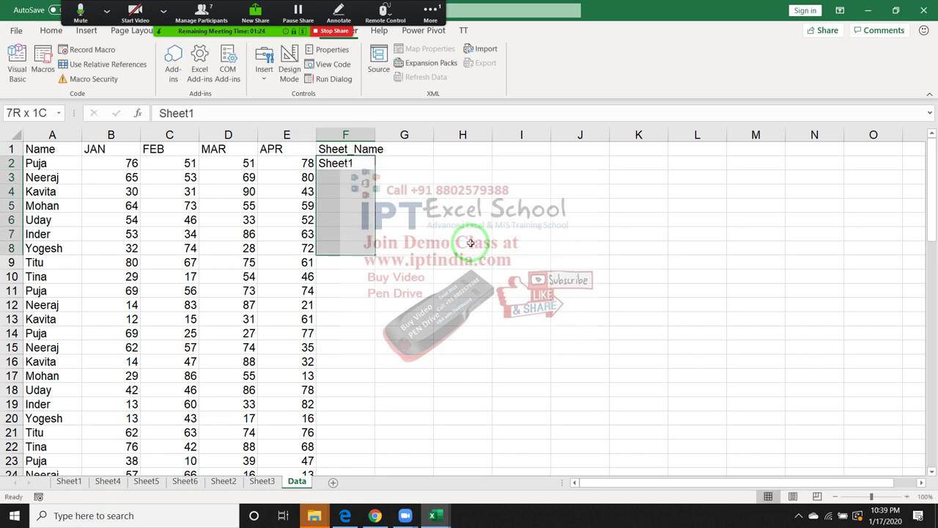
key(shift+Down)
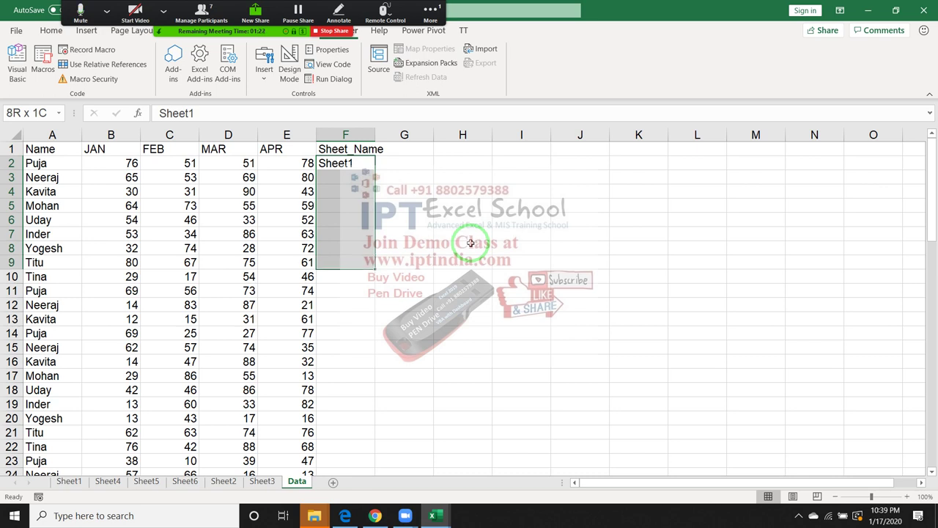
key(shift+Down)
key(shift+Down)
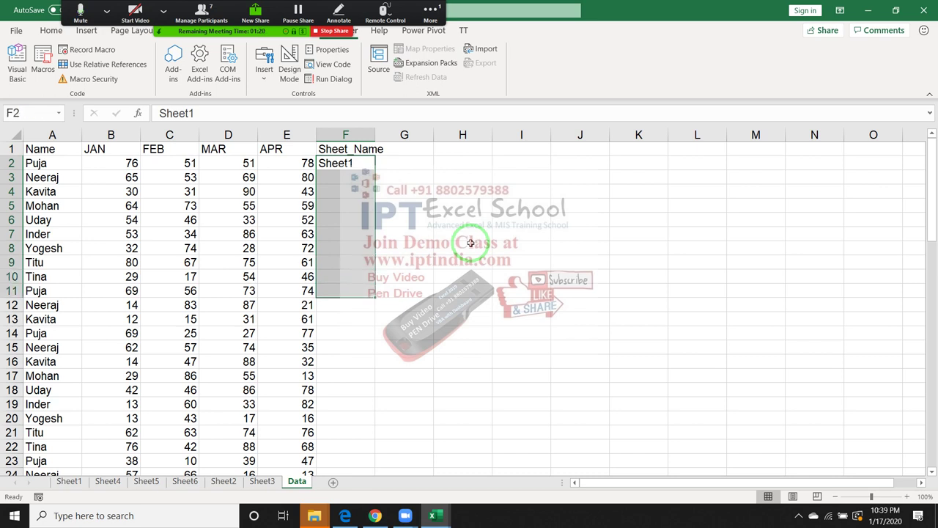
key(shift+Up)
key(ctrl+d)
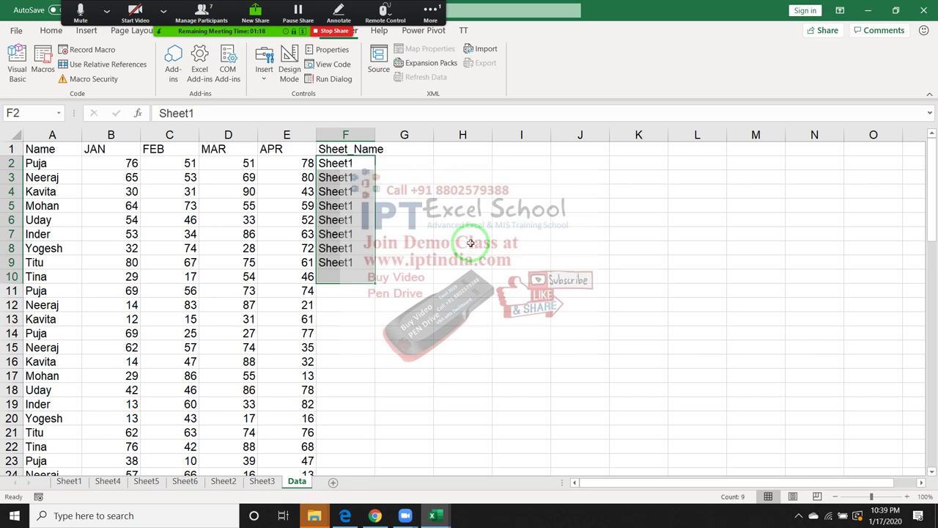
Step: Enter Sheet2 in F11, fill it down through F19, then switch to the browser
key(ctrl+Down)
key(Down)
key(ctrl+apostrophe)
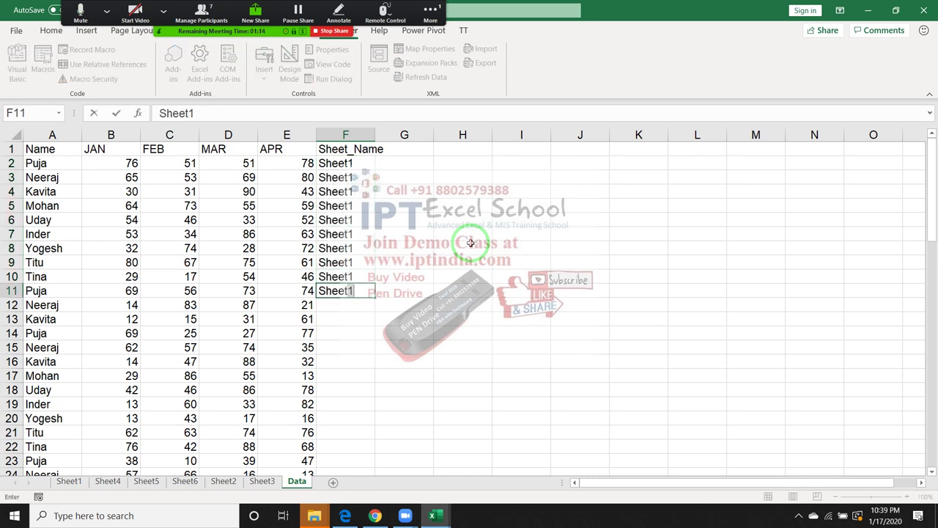
key(Return)
key(Up)
key(shift+Down)
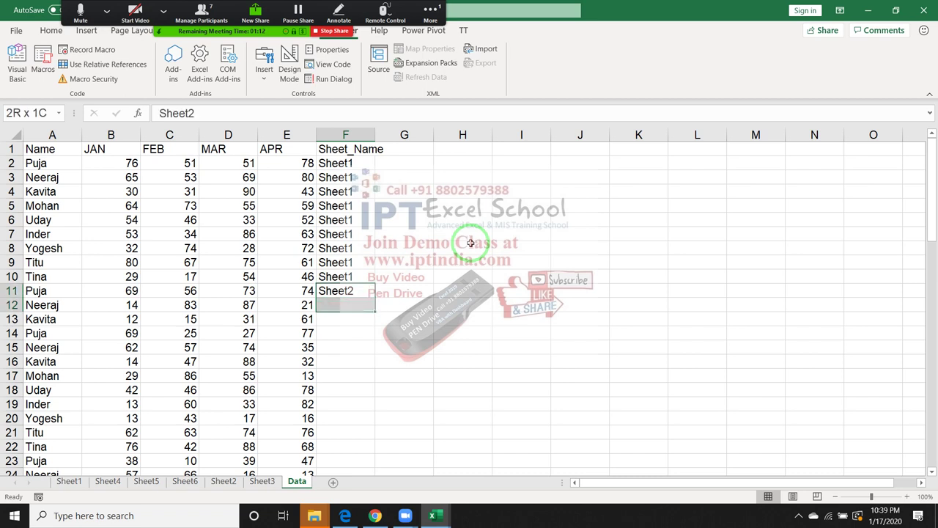
key(shift+Down)
key(shift+Down)
key(shift+Down)
key(shift+Down)
key(shift+Down)
key(shift+Down)
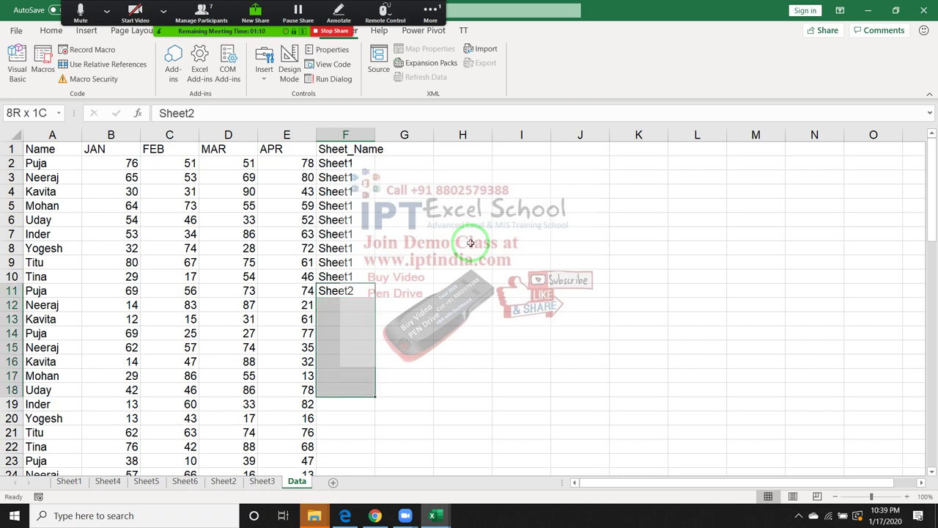
key(shift+Down)
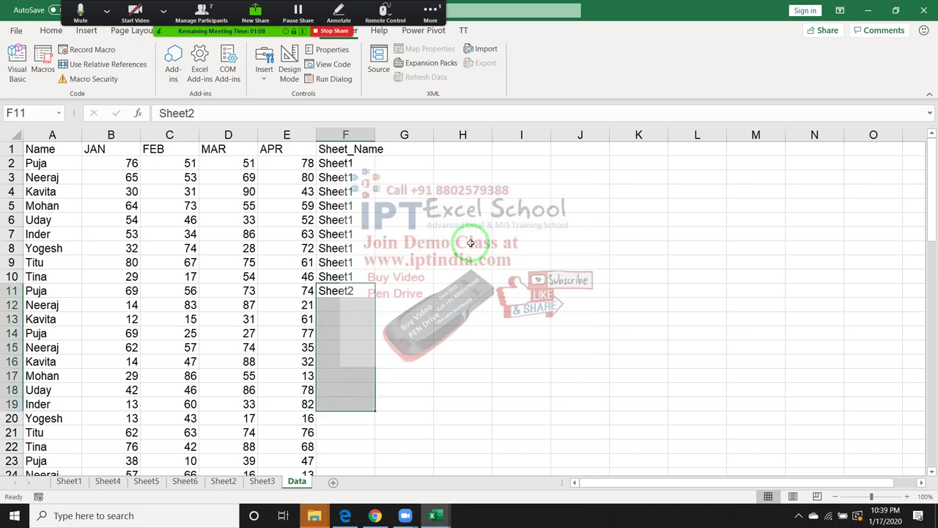
key(ctrl+d)
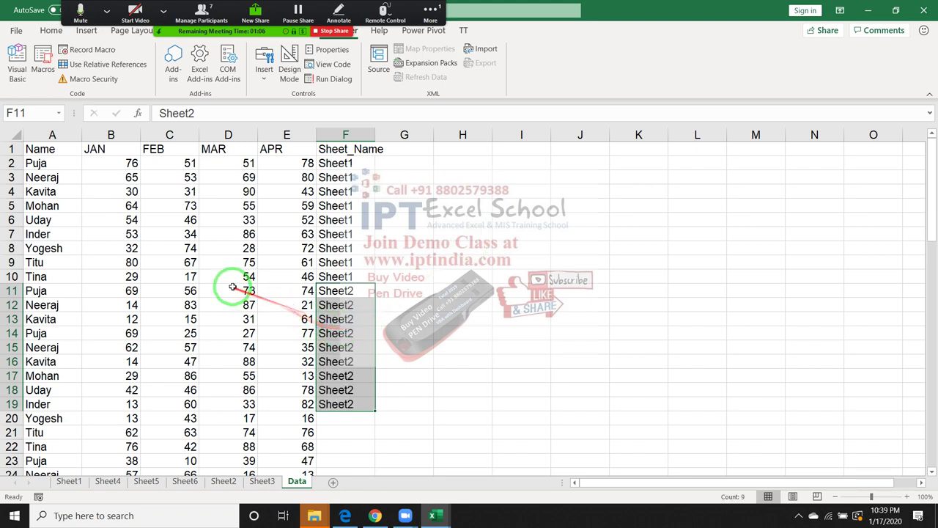
click(231, 288)
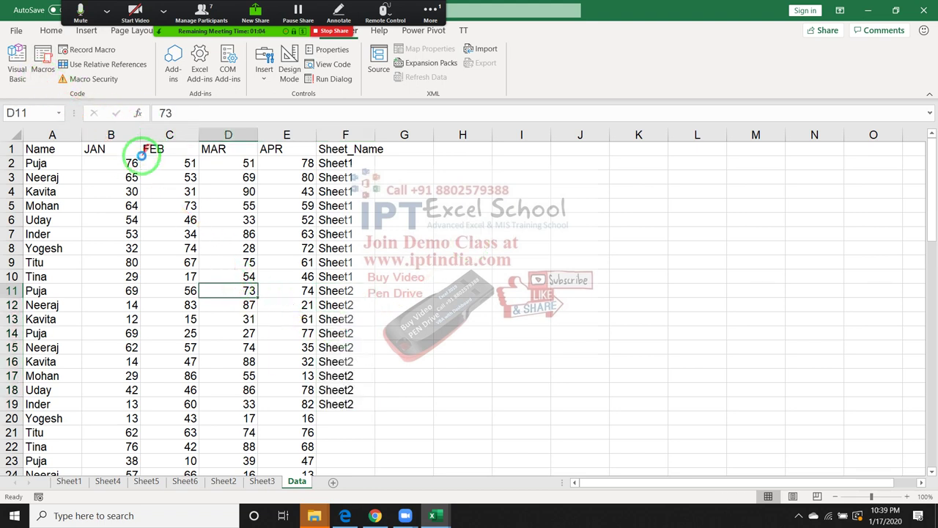
click(375, 515)
click(315, 517)
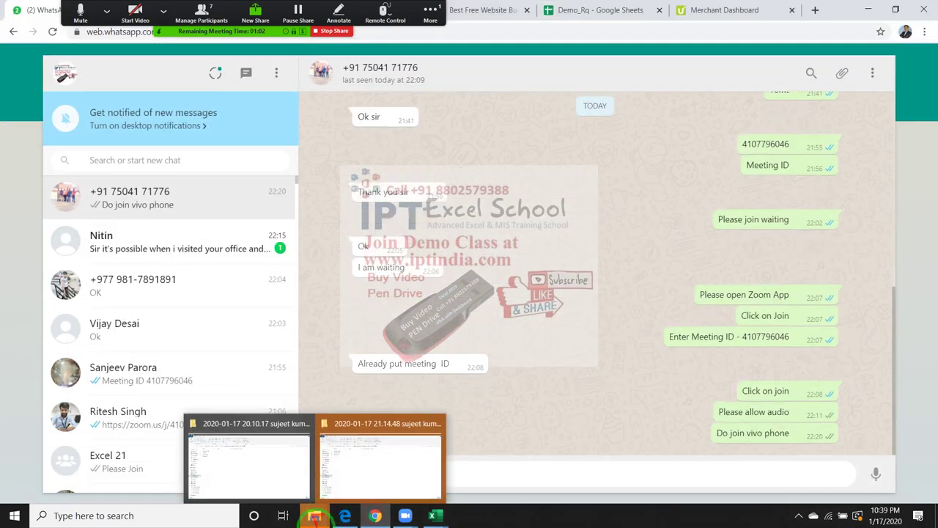
Step: Reply to the Demo Class Link email in Gmail and bring up the file picker
click(430, 11)
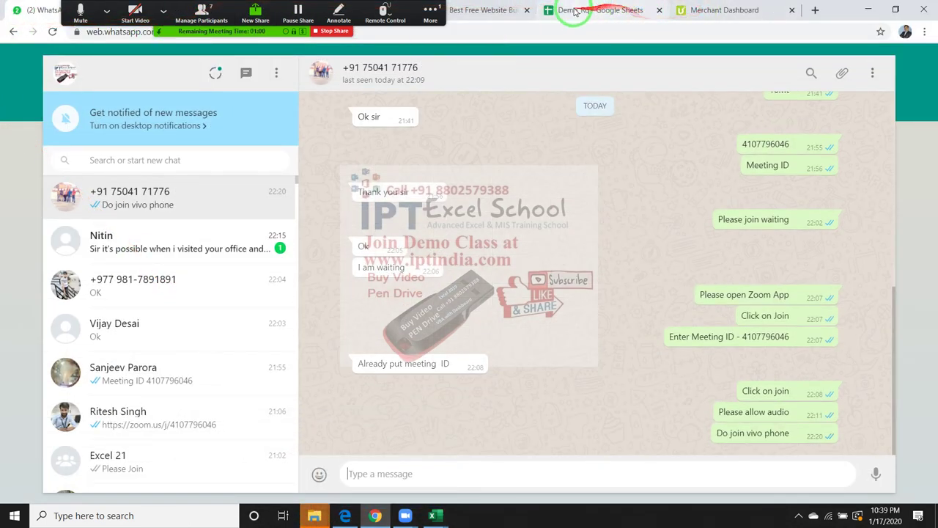
click(430, 11)
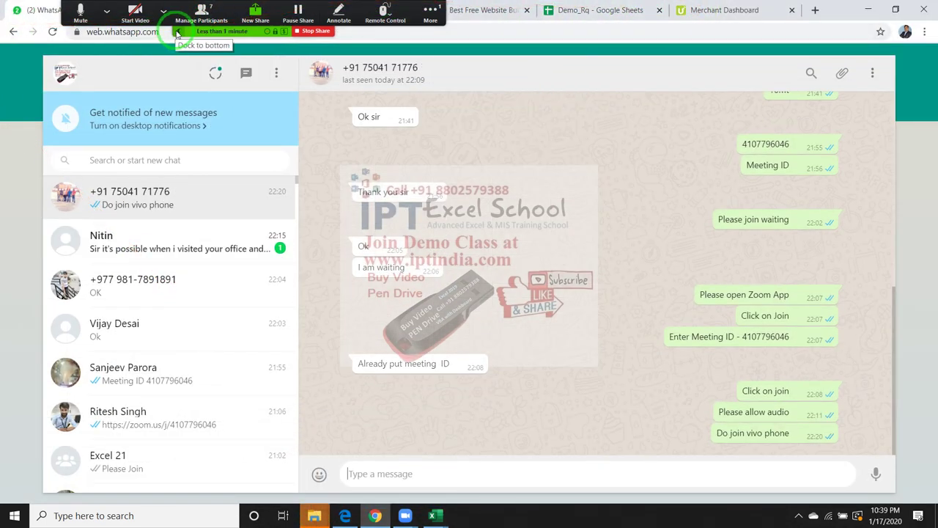
click(177, 35)
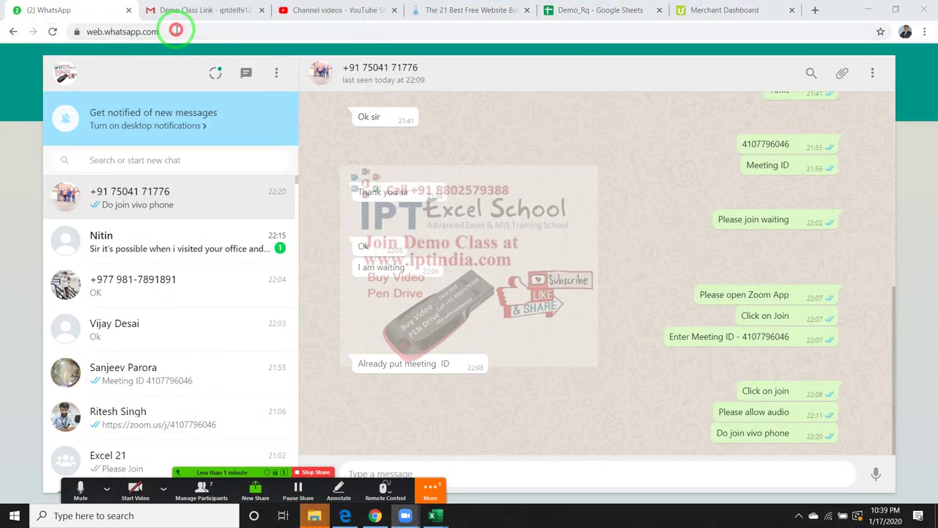
click(236, 9)
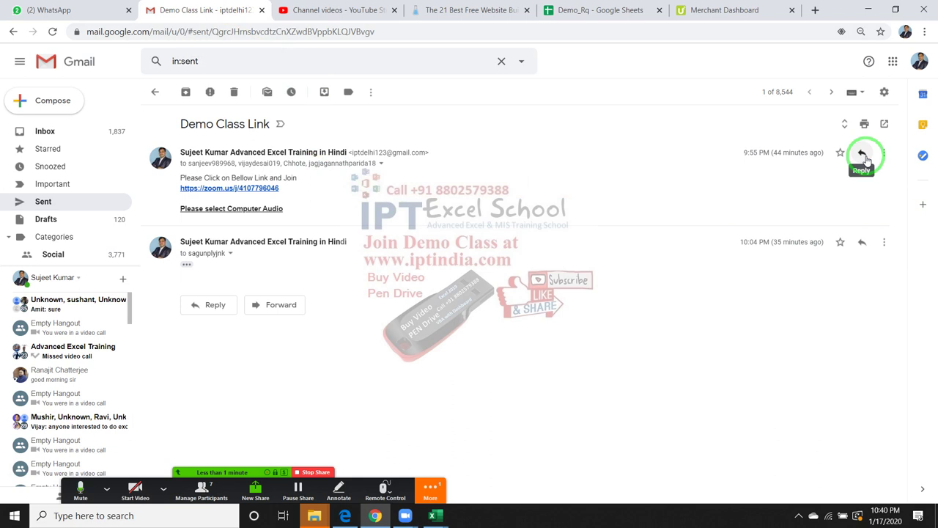
click(862, 154)
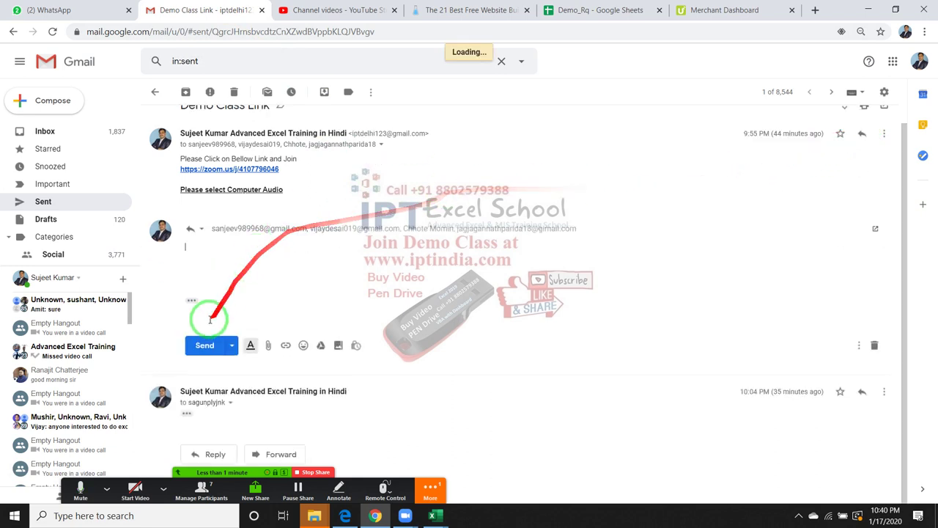
click(268, 347)
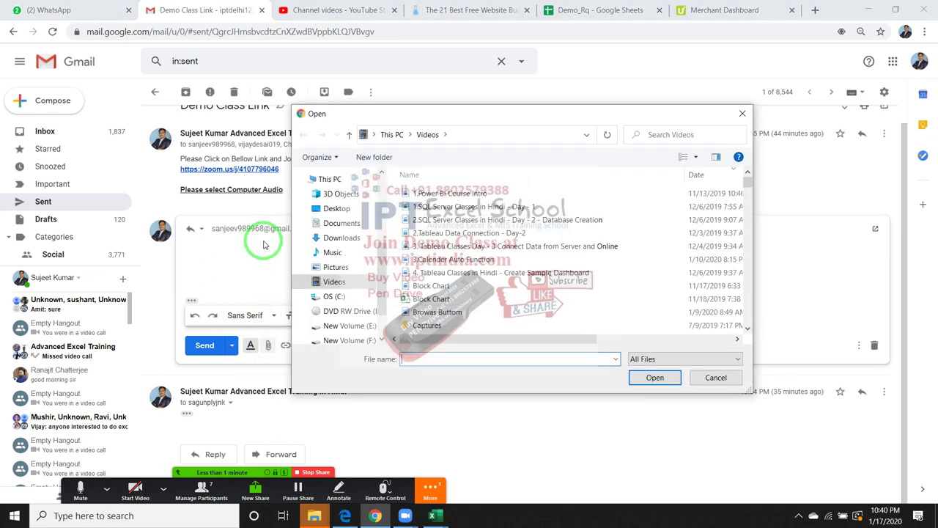
Step: Attach LOOP-1.xlsm from Desktop > New folder to the Gmail reply
click(351, 225)
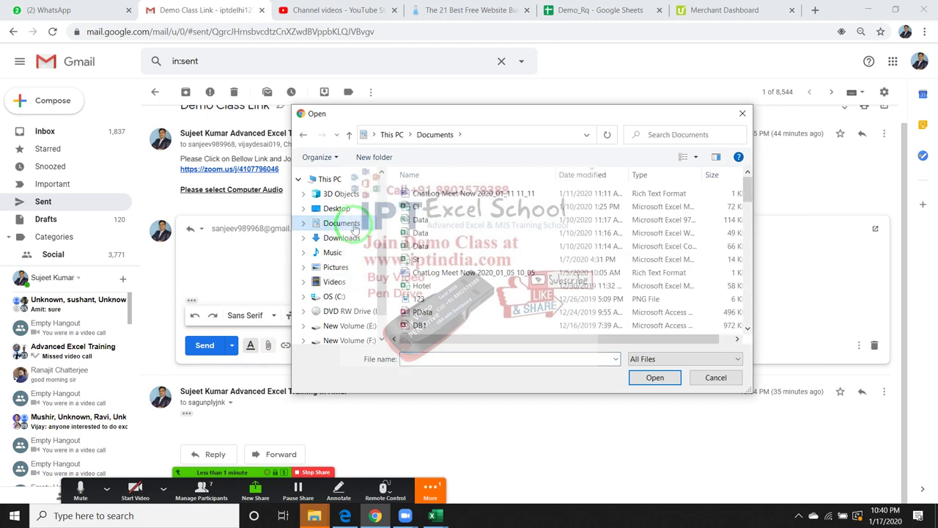
click(337, 208)
click(436, 194)
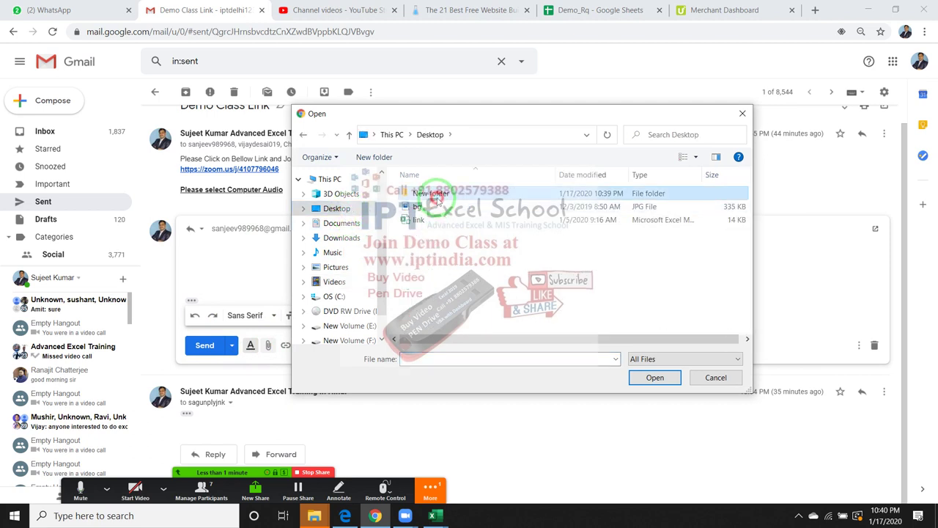
double_click(437, 196)
click(517, 312)
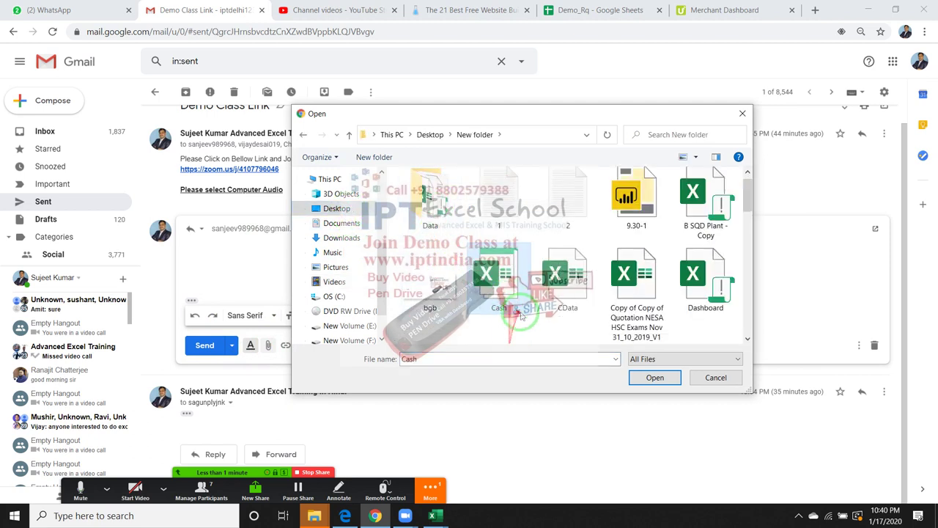
scroll(550, 303, down, 1)
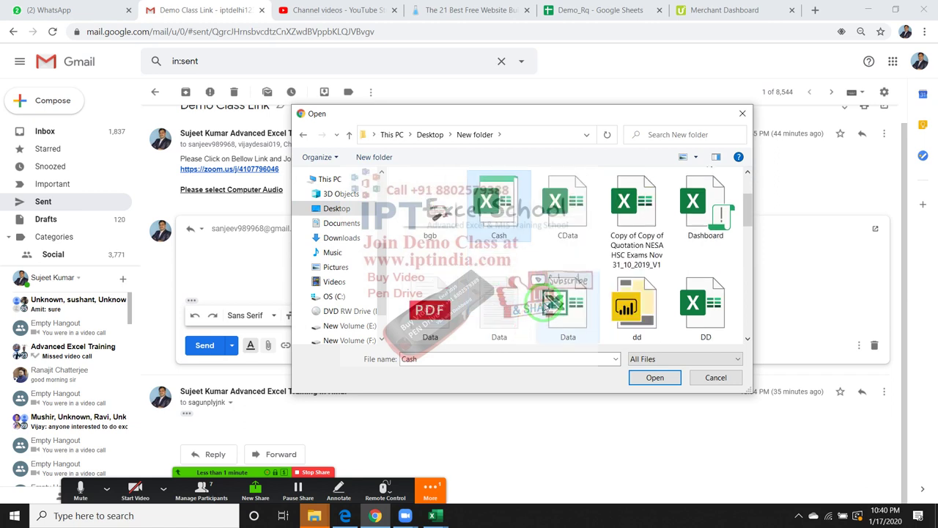
scroll(515, 323, down, 3)
click(705, 205)
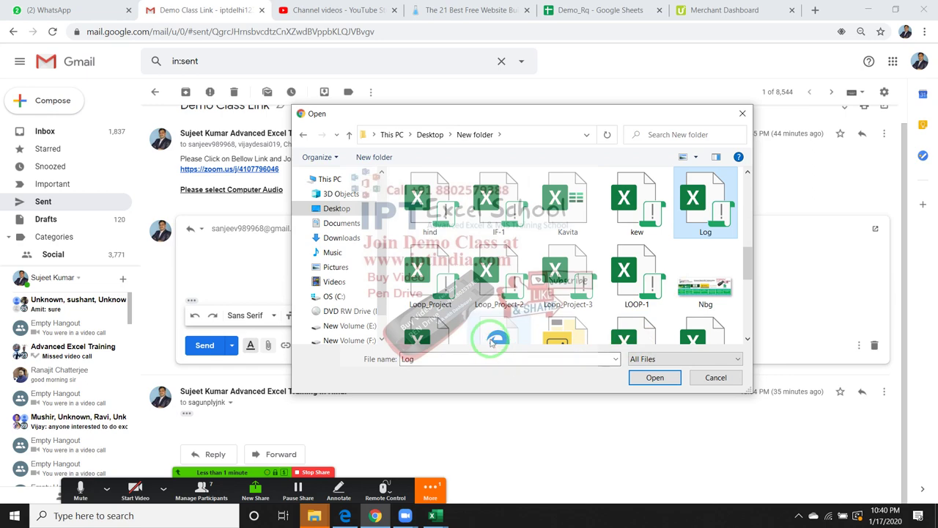
double_click(636, 289)
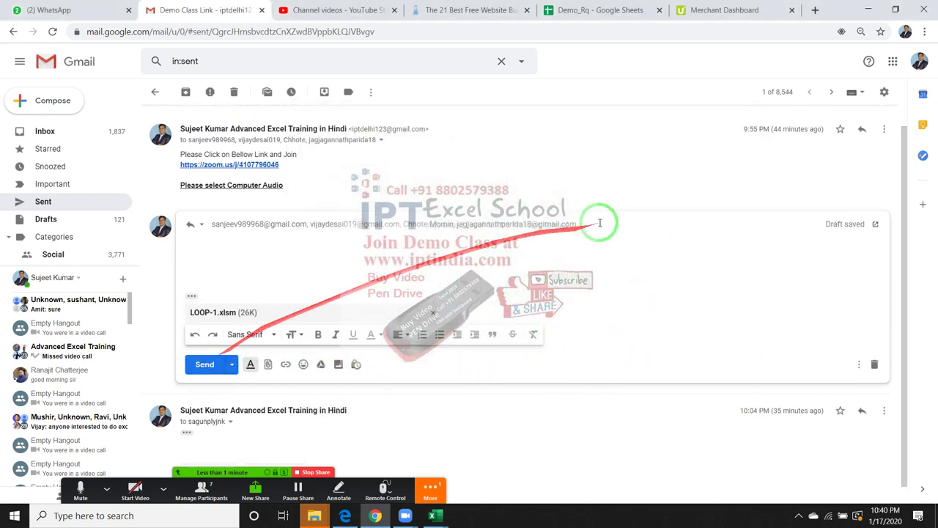
Step: Add three suggested contacts as recipients and send the reply carrying LOOP-1.xlsm
click(663, 225)
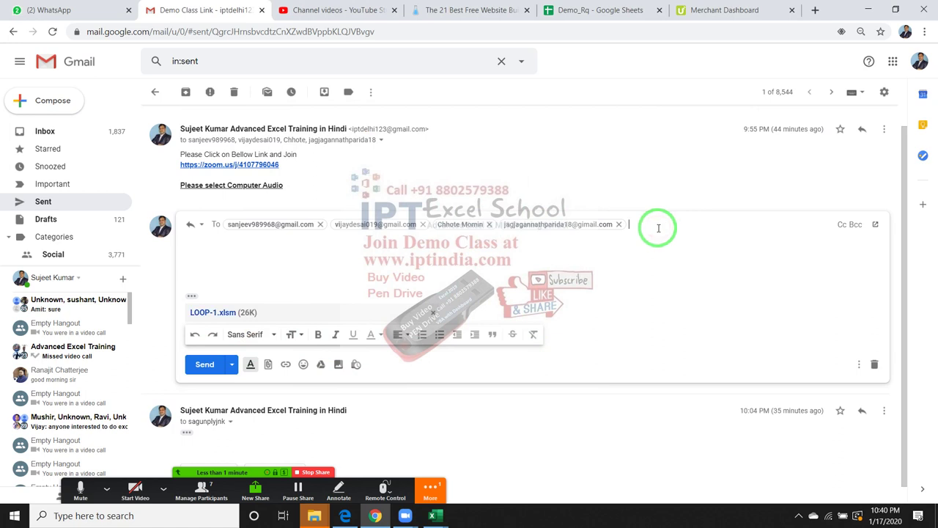
text(zahi)
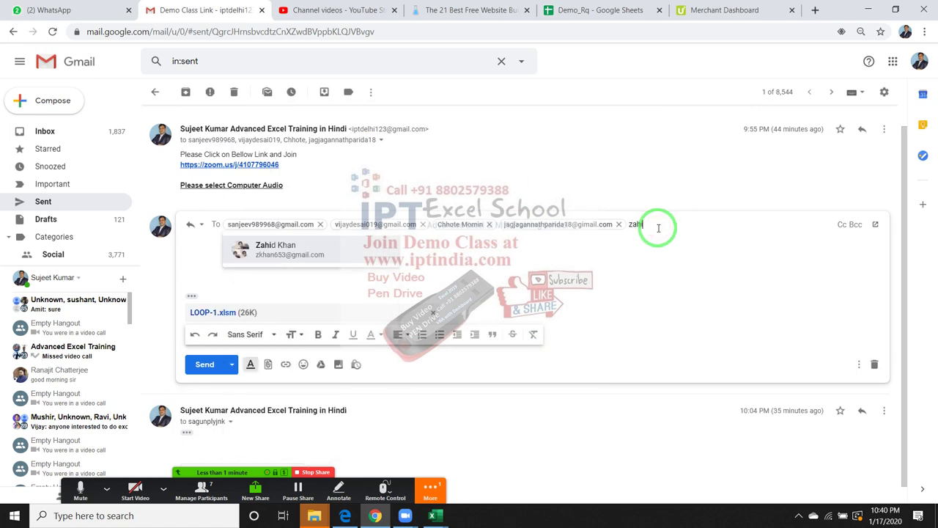
key(Return)
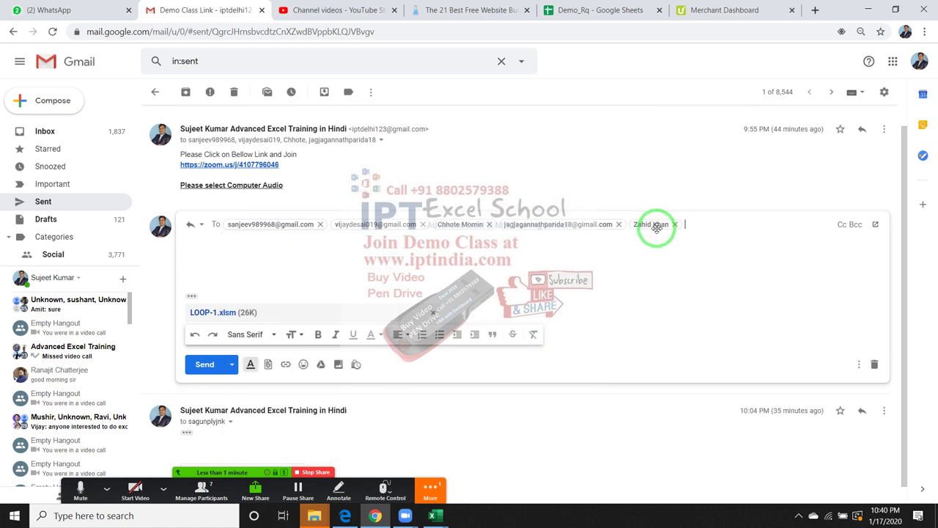
mouse_move(657, 227)
text(a)
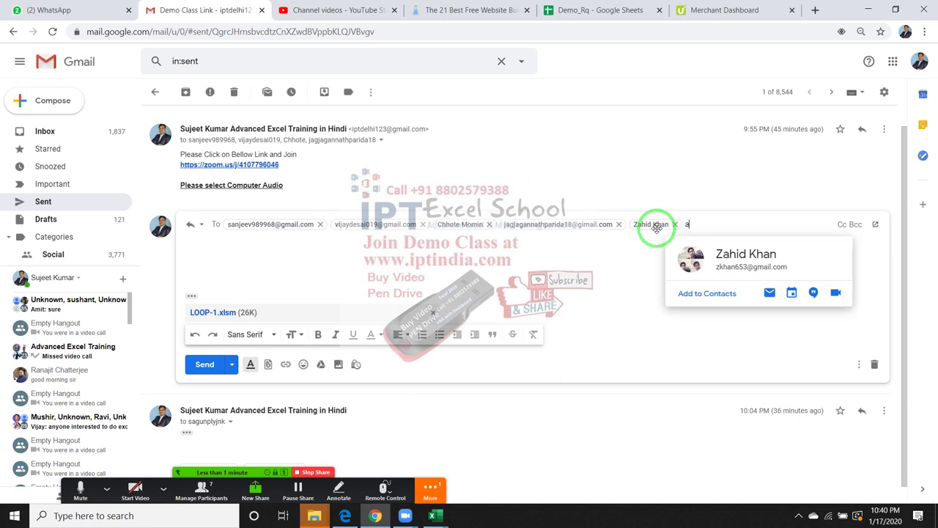
text(ti)
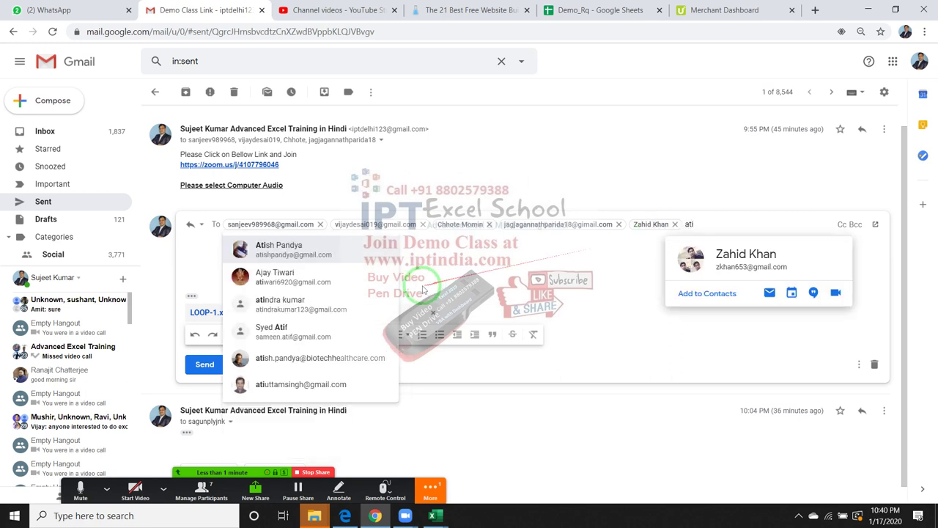
click(360, 251)
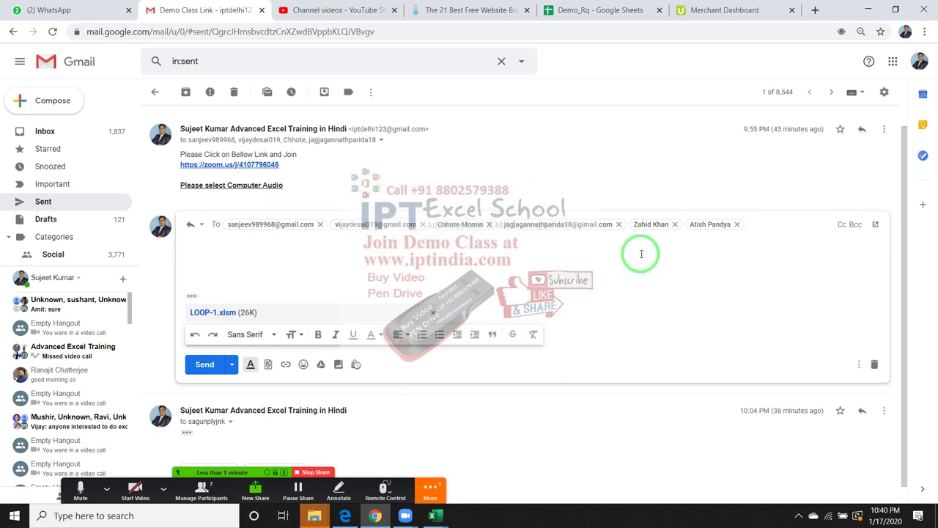
text(anil)
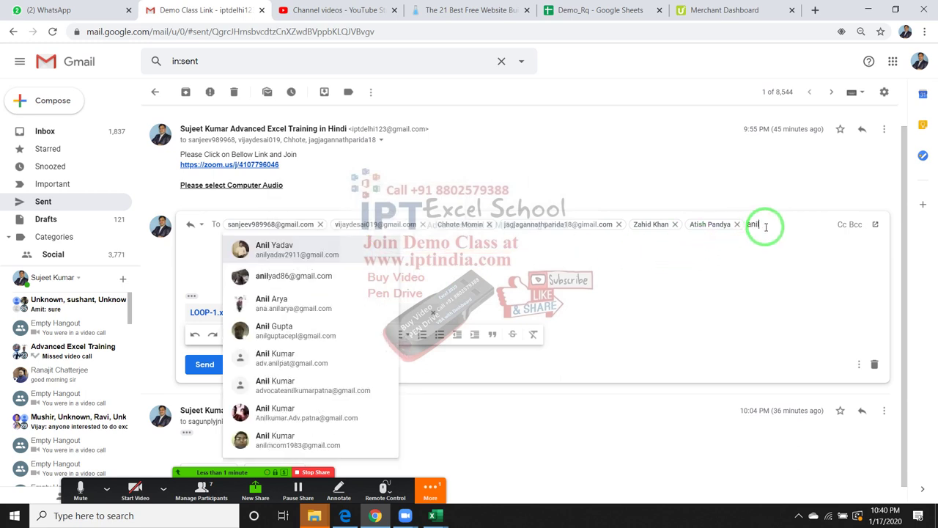
click(377, 253)
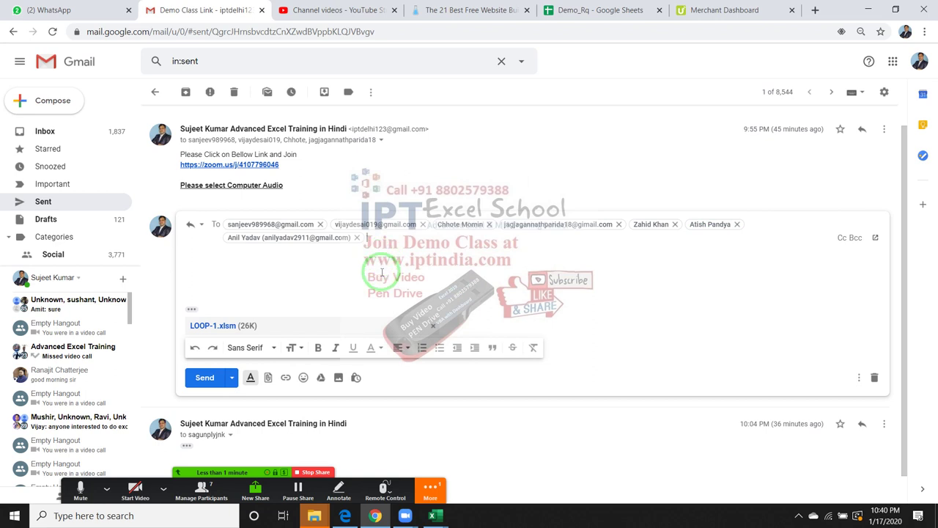
click(381, 265)
click(204, 365)
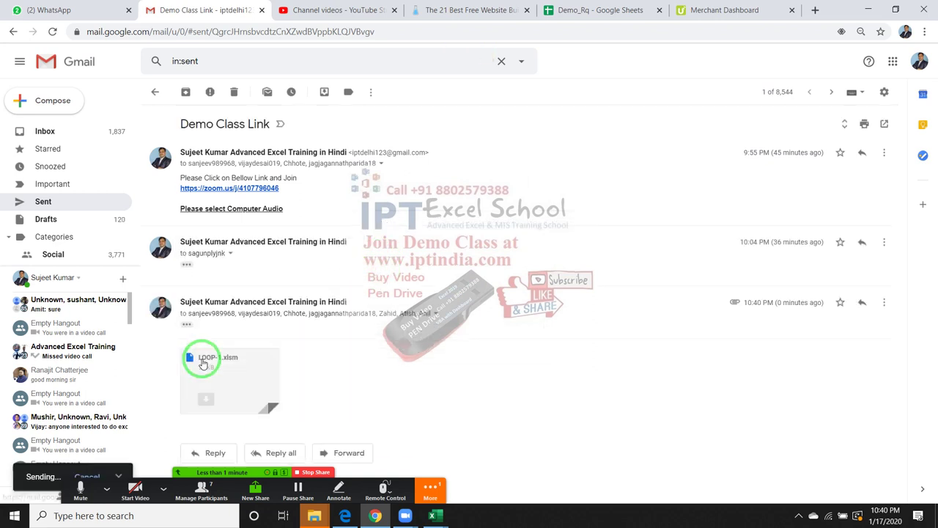
click(430, 489)
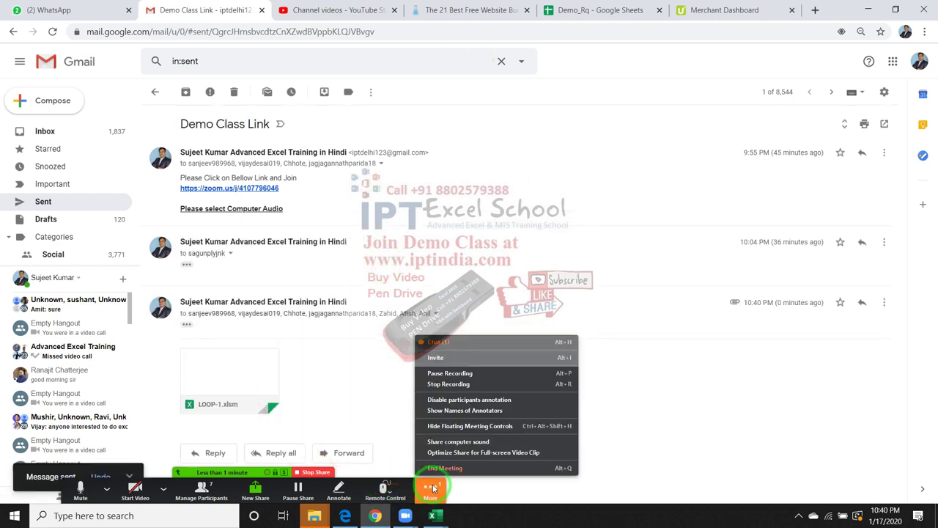
click(440, 344)
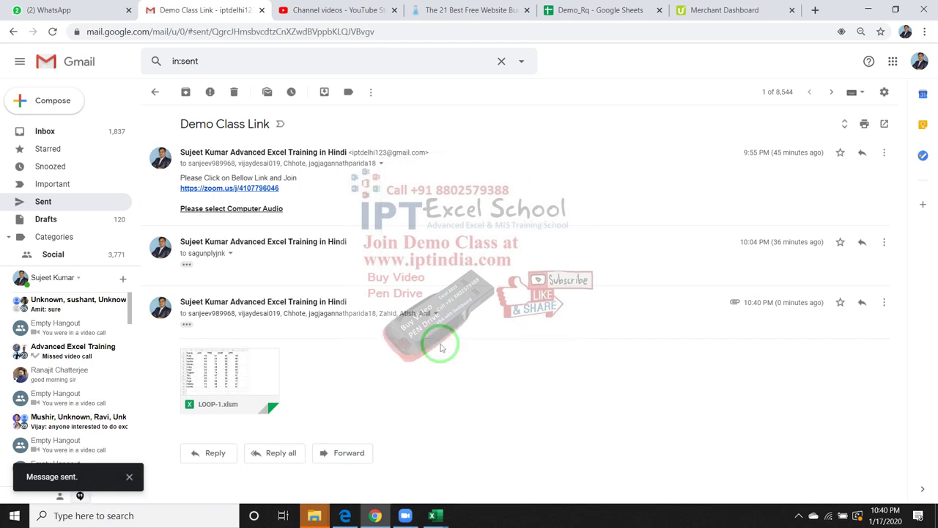